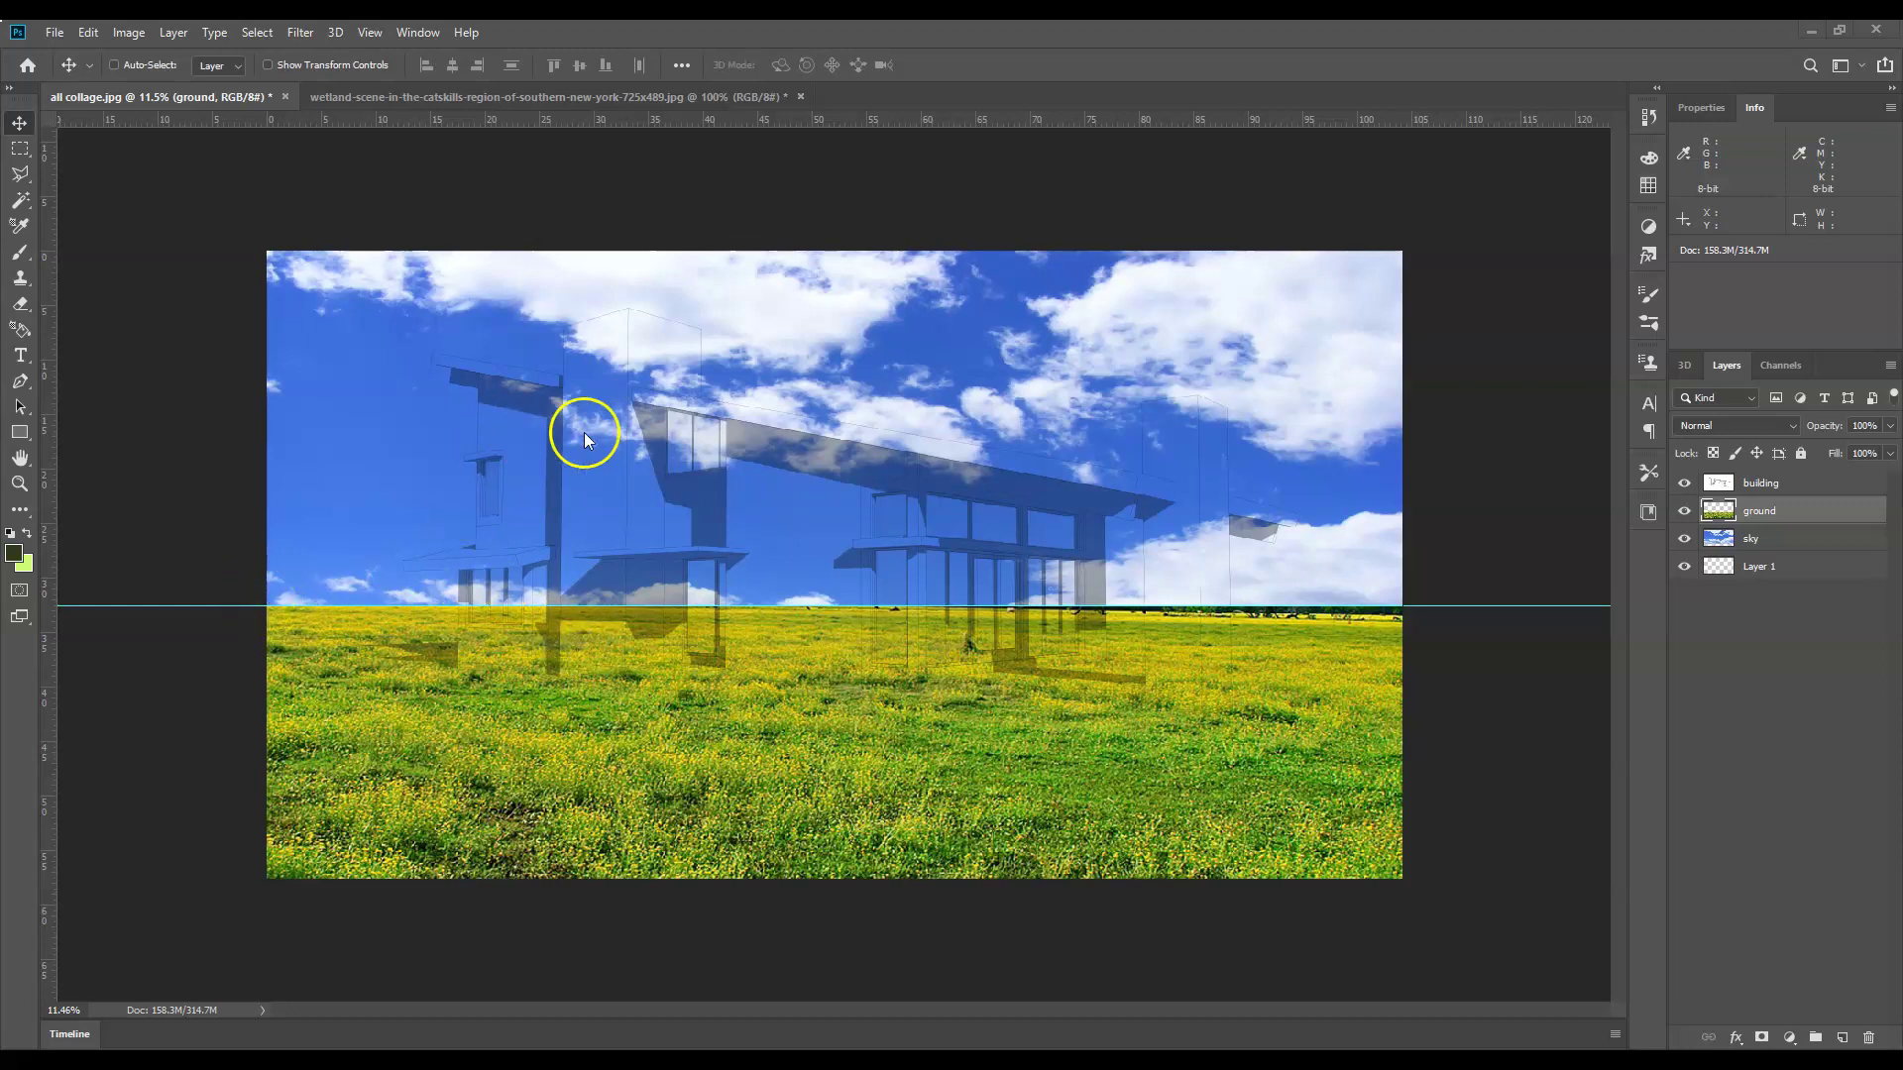
- Make the wetland scene photo of the lake, grass and forested hill the active document
left_click(360, 97)
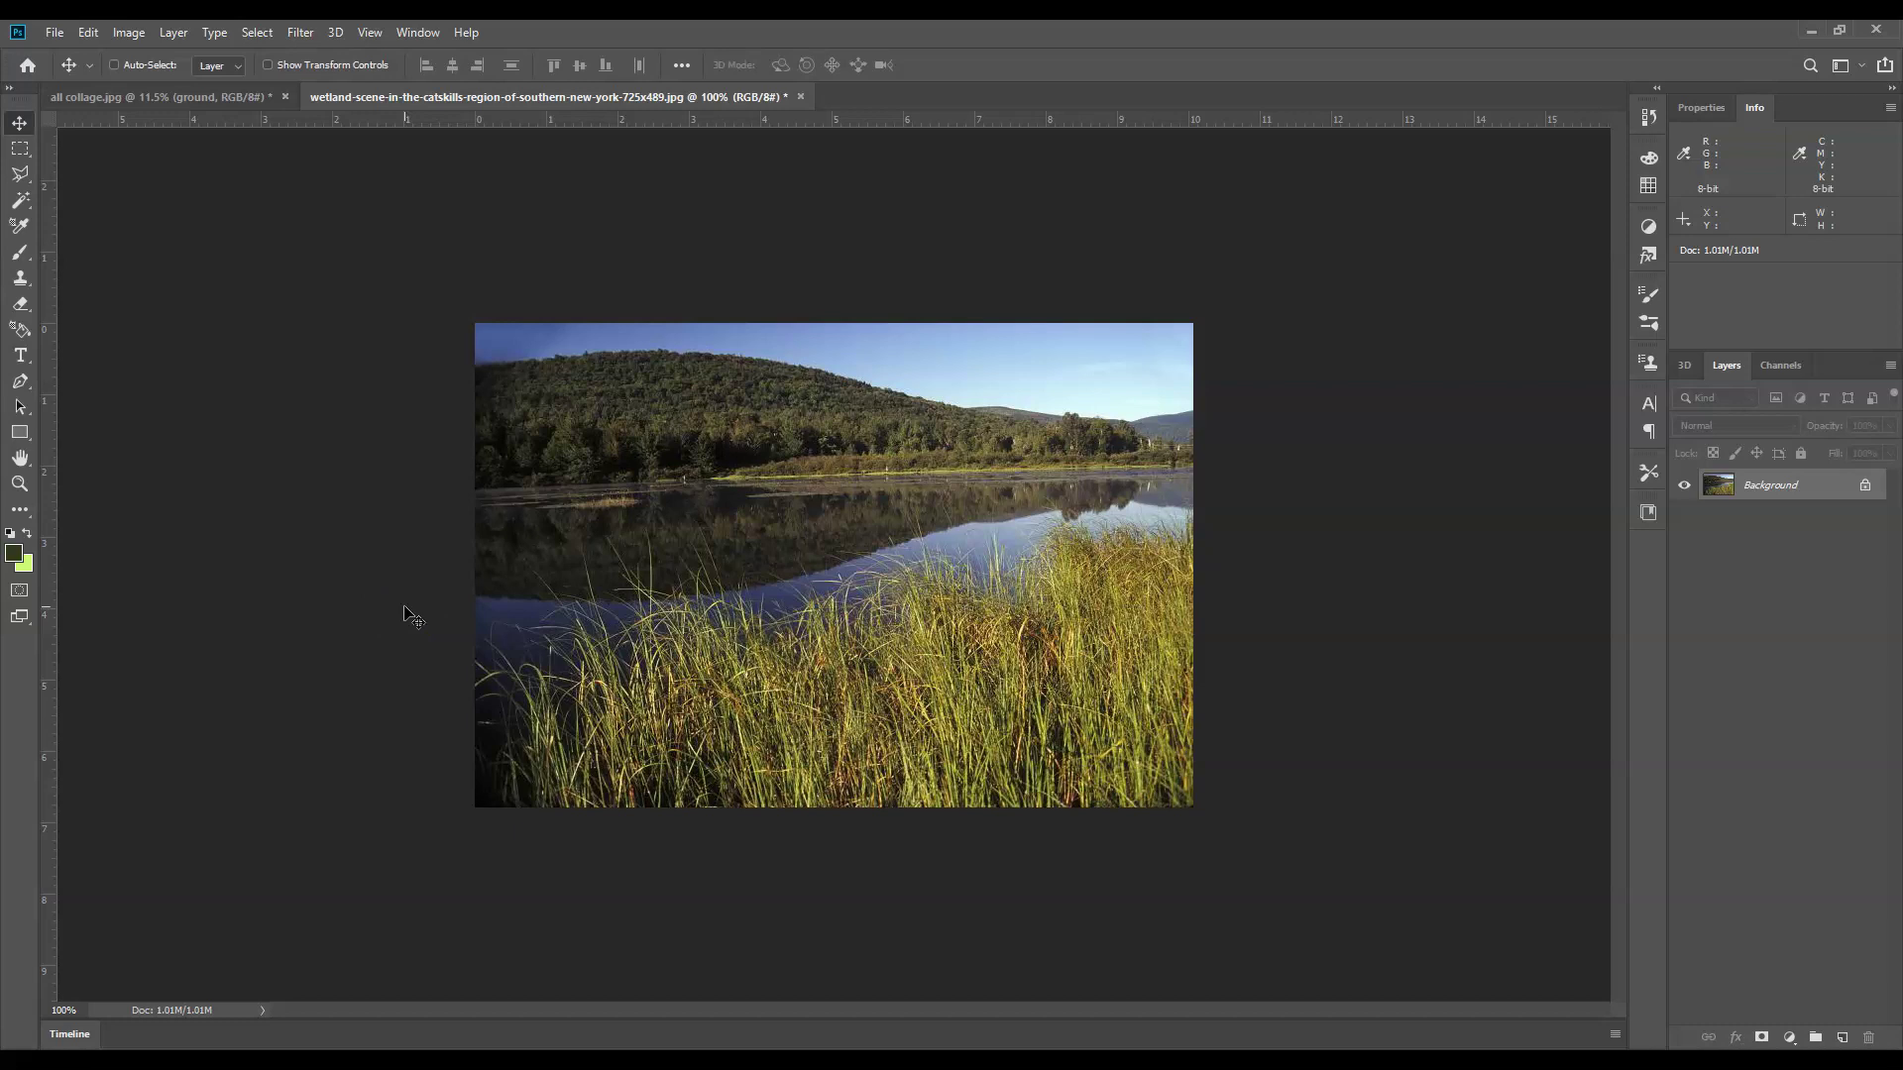
- Crop the wetland photo to a narrow panoramic strip of sky and forested hill, removing water and grass
mouse_move(661, 505)
left_mouse_down()
mouse_move(759, 439)
mouse_move(567, 411)
mouse_move(1104, 467)
mouse_move(968, 403)
mouse_move(501, 403)
mouse_move(962, 619)
mouse_move(649, 488)
mouse_move(706, 470)
mouse_move(845, 516)
mouse_move(831, 511)
left_mouse_up()
key("c")
left_click_drag(19, 509, 89, 555)
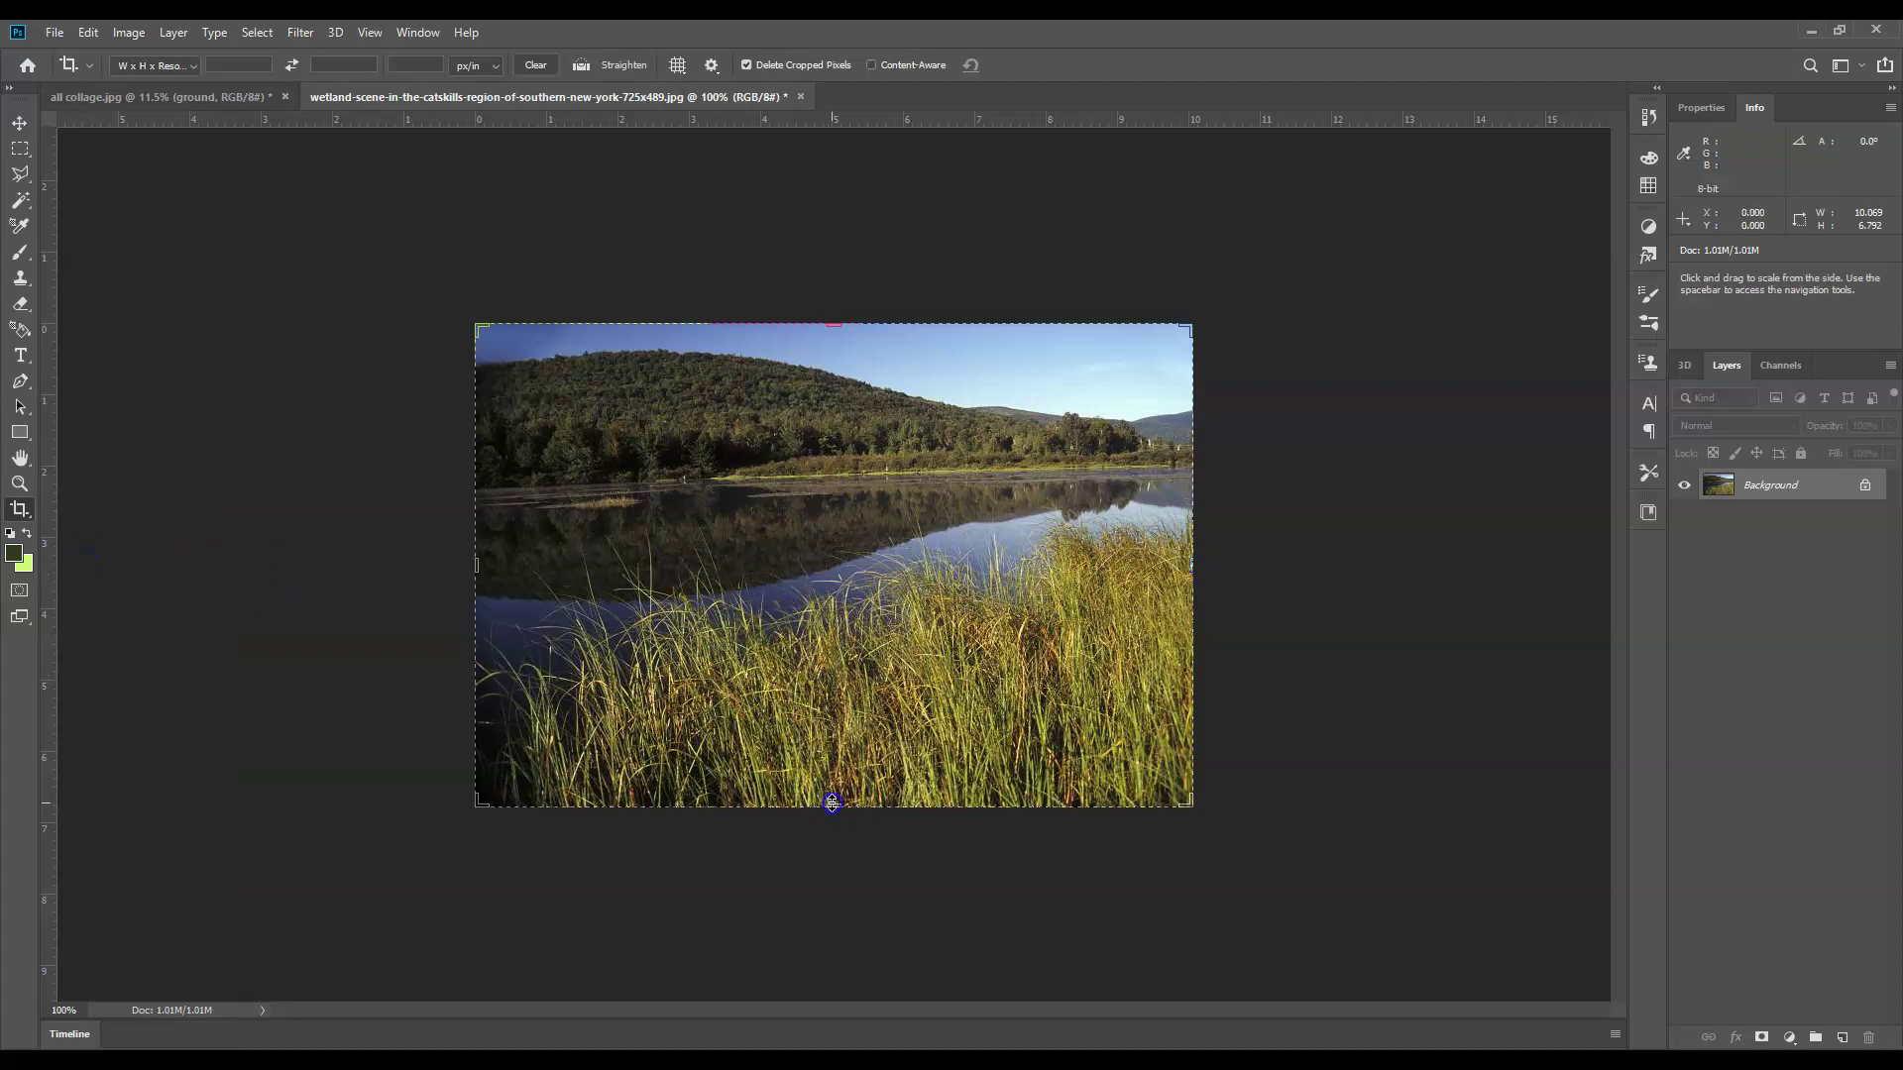
left_click_drag(830, 802, 824, 645)
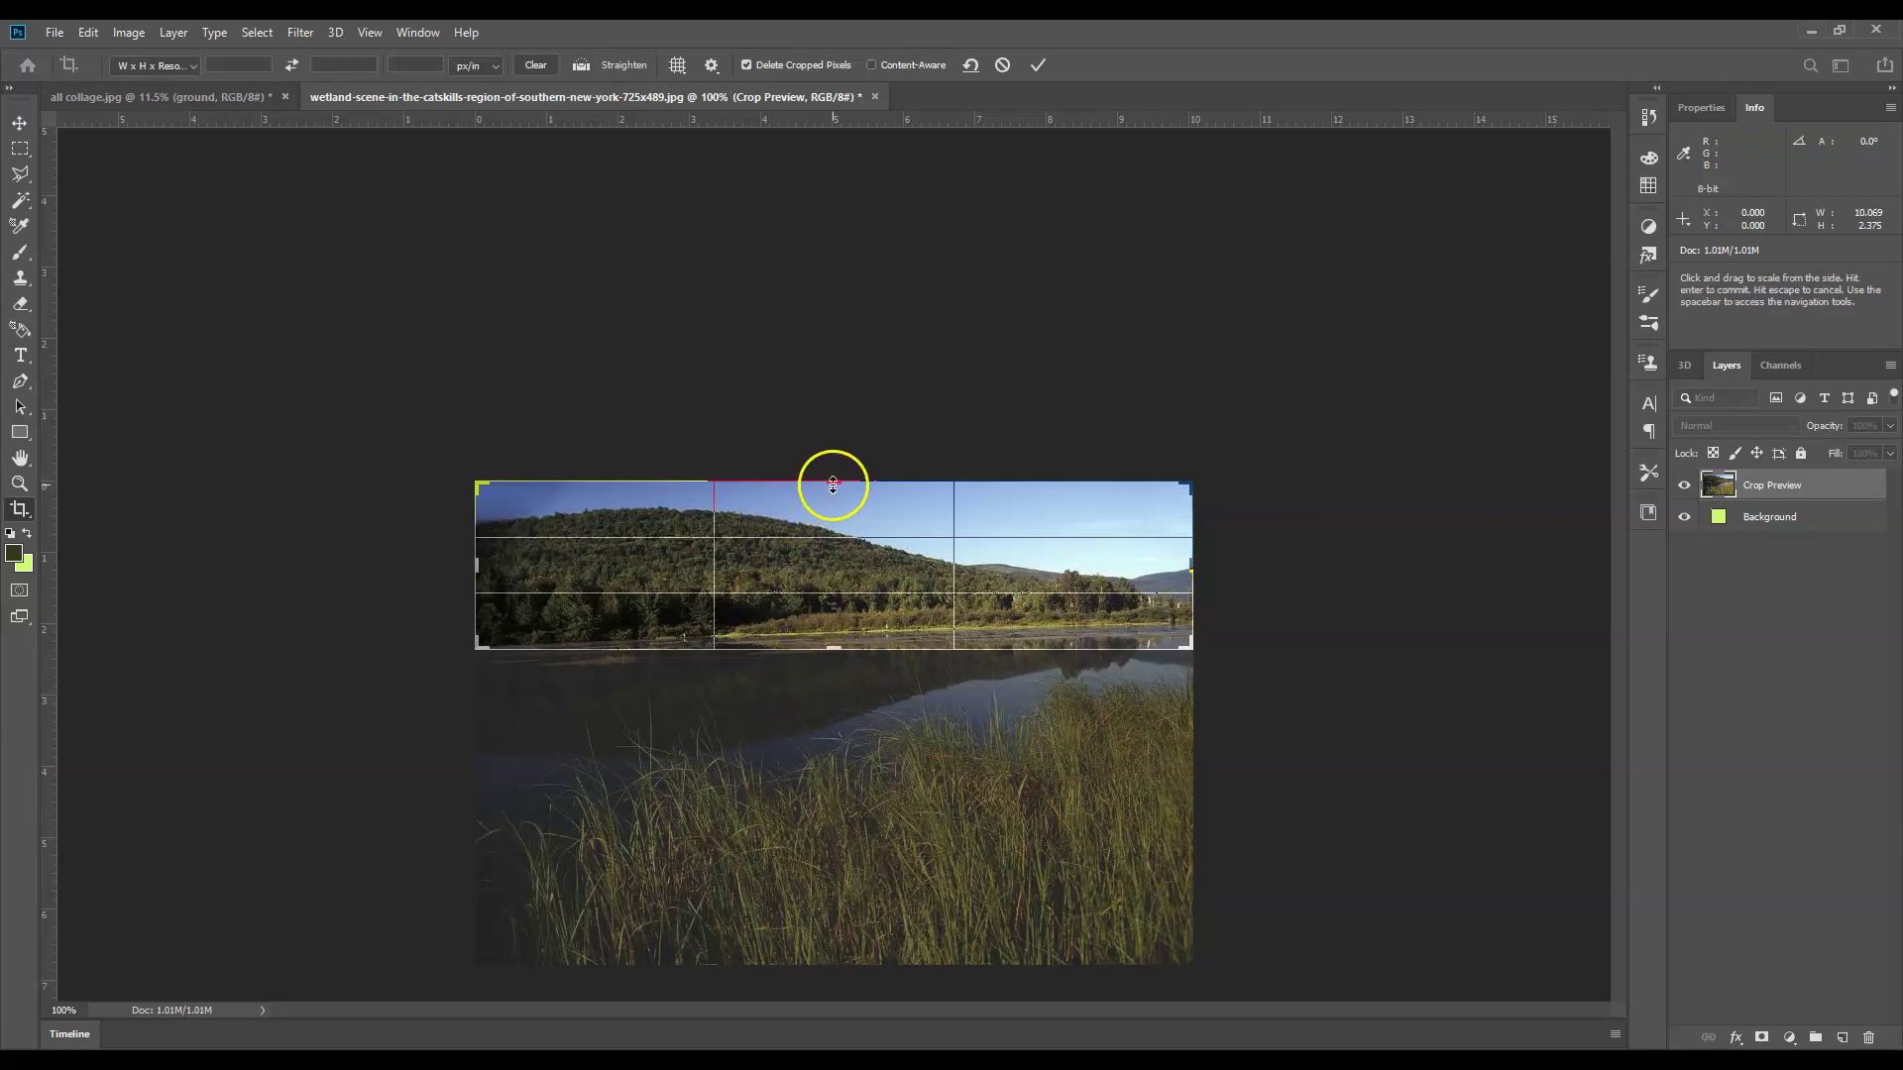
left_click_drag(837, 483, 832, 492)
key("ctrl+r")
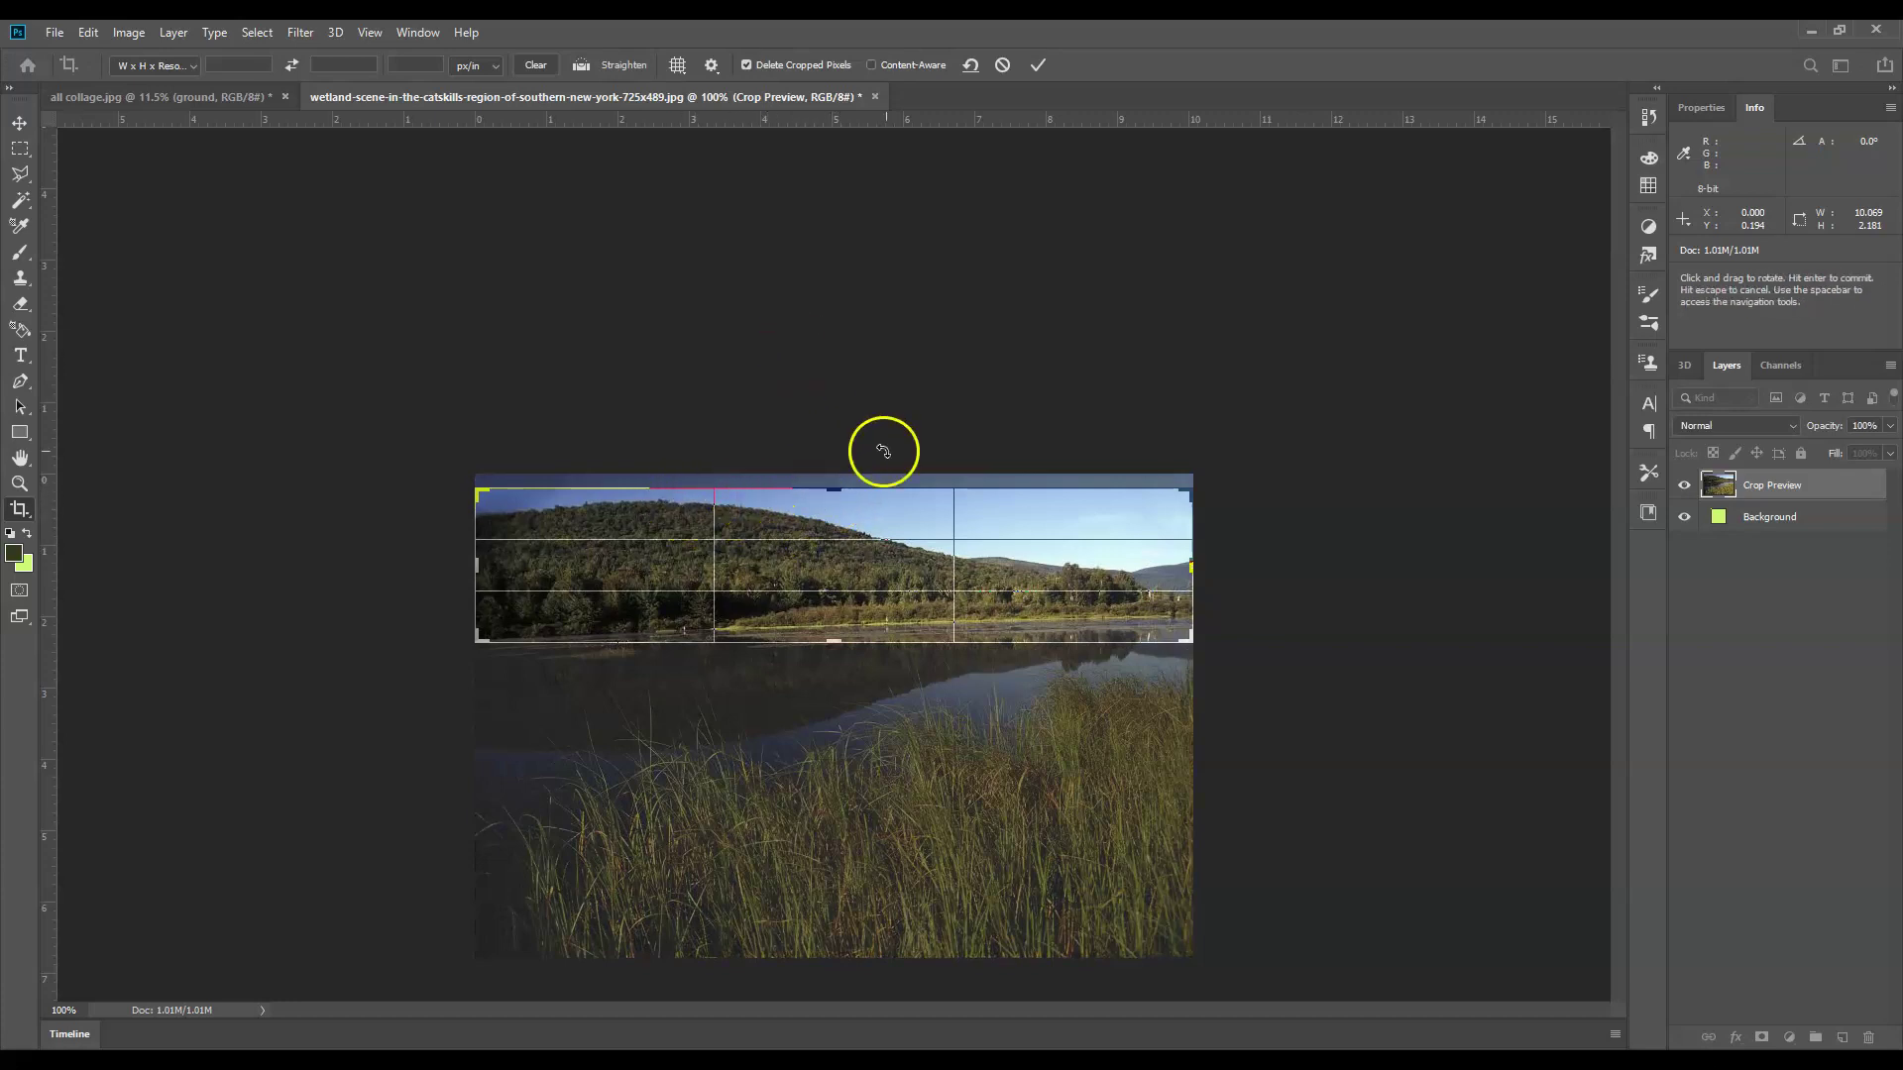
double_click(831, 534)
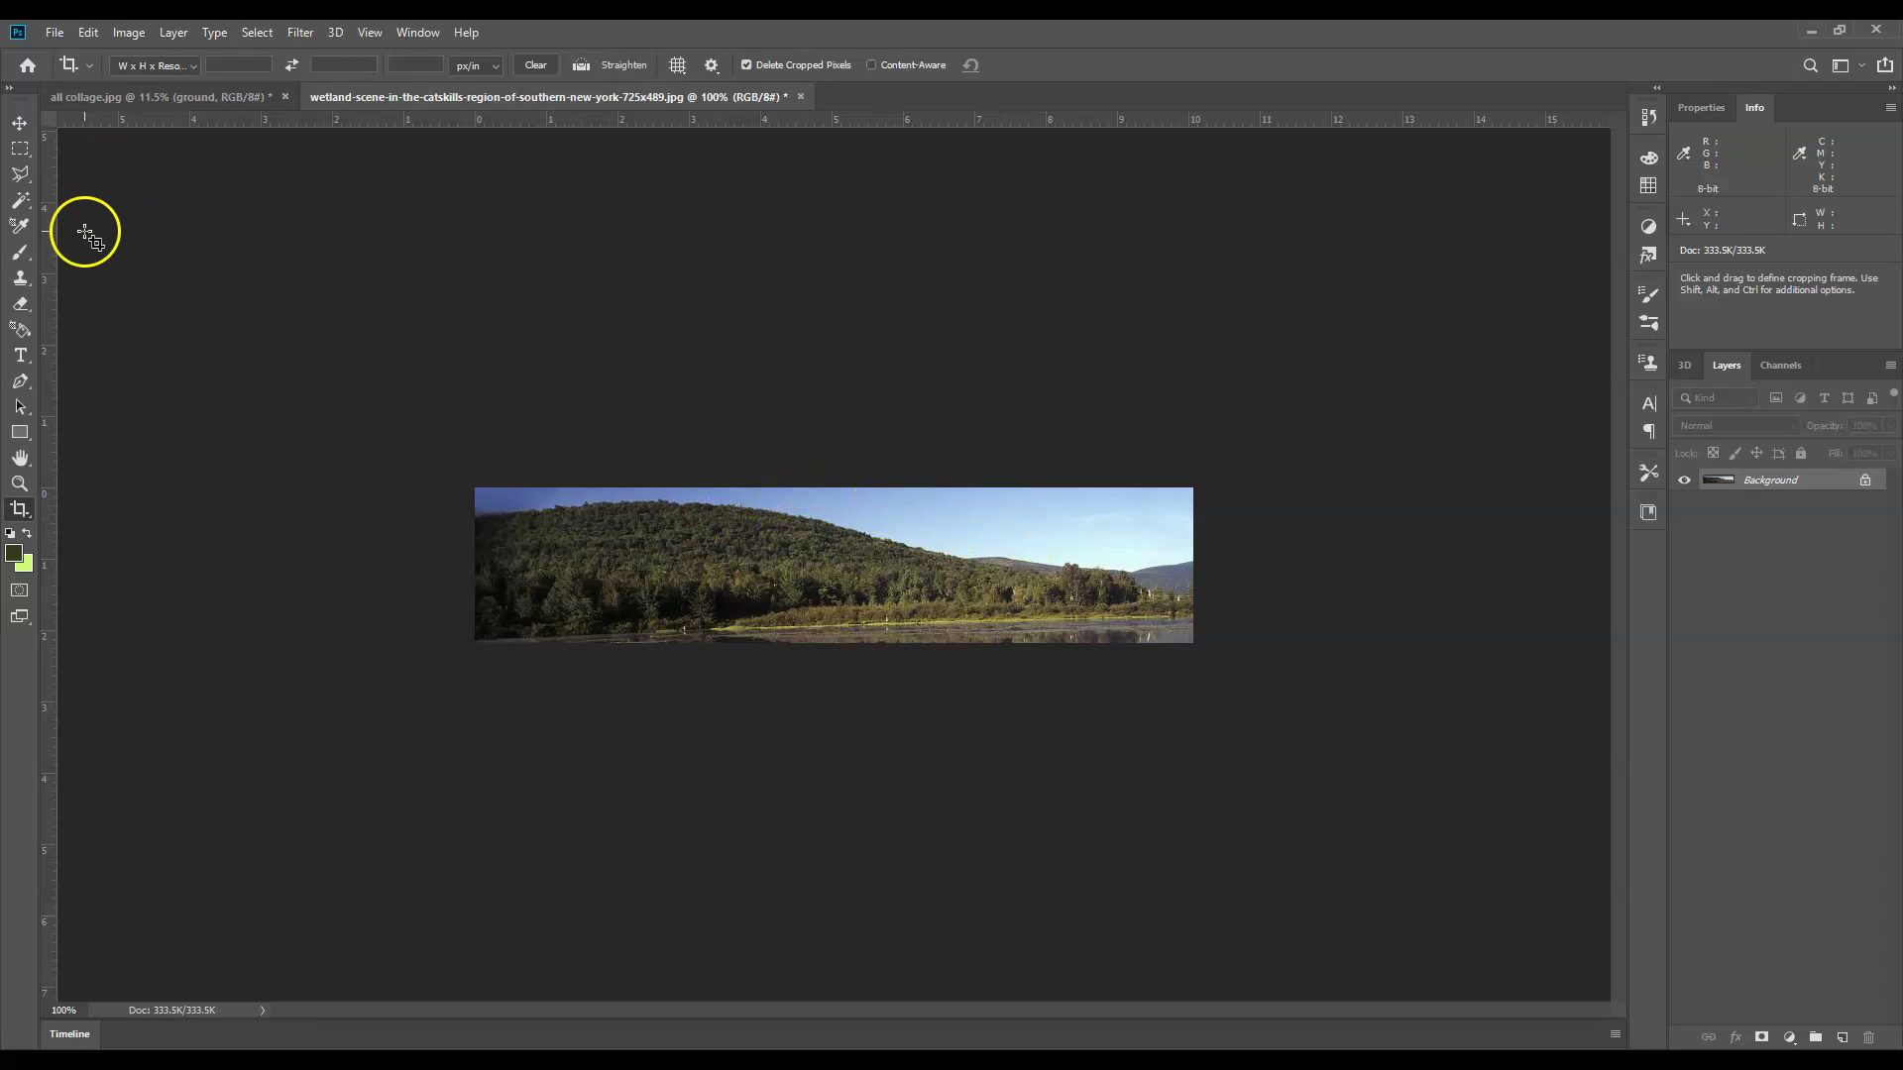
- Select all the sky with the Magic Wand in Add mode, then invert to select the forested hill
left_click(25, 206)
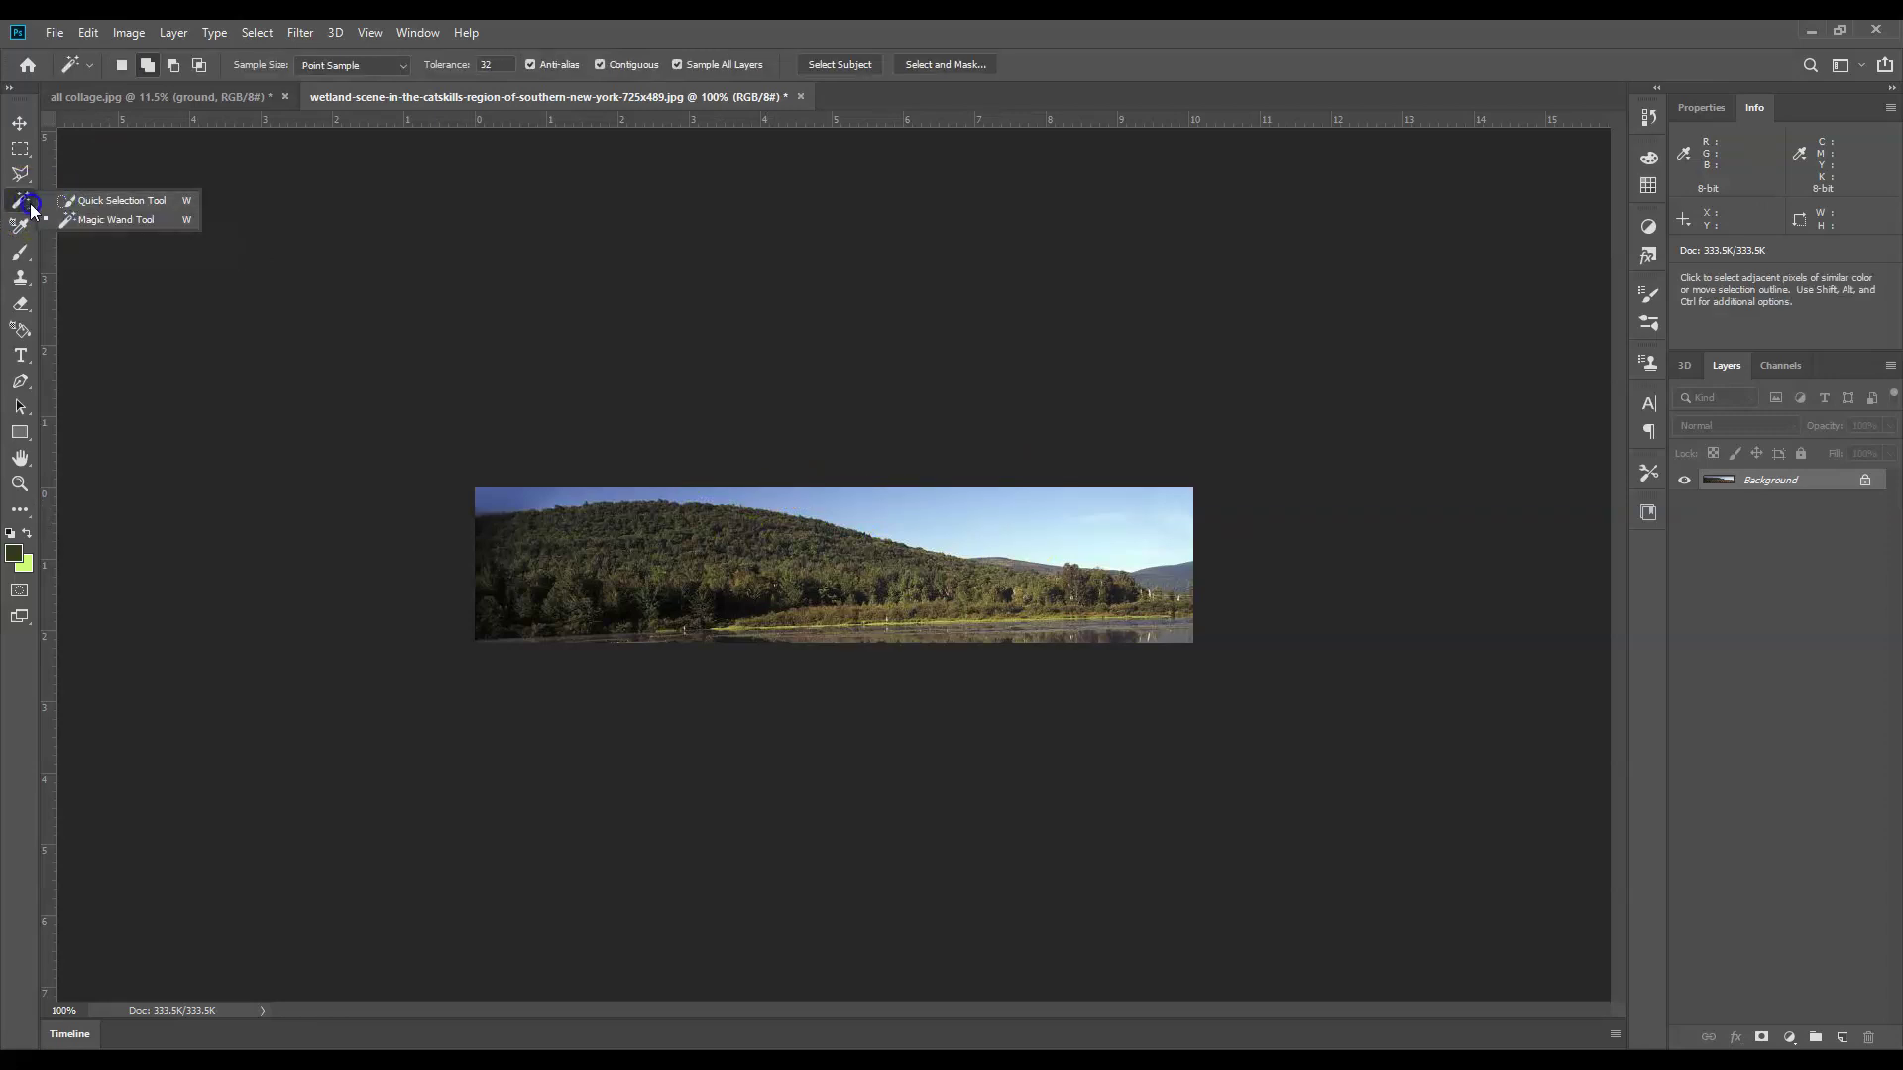
left_click(67, 218)
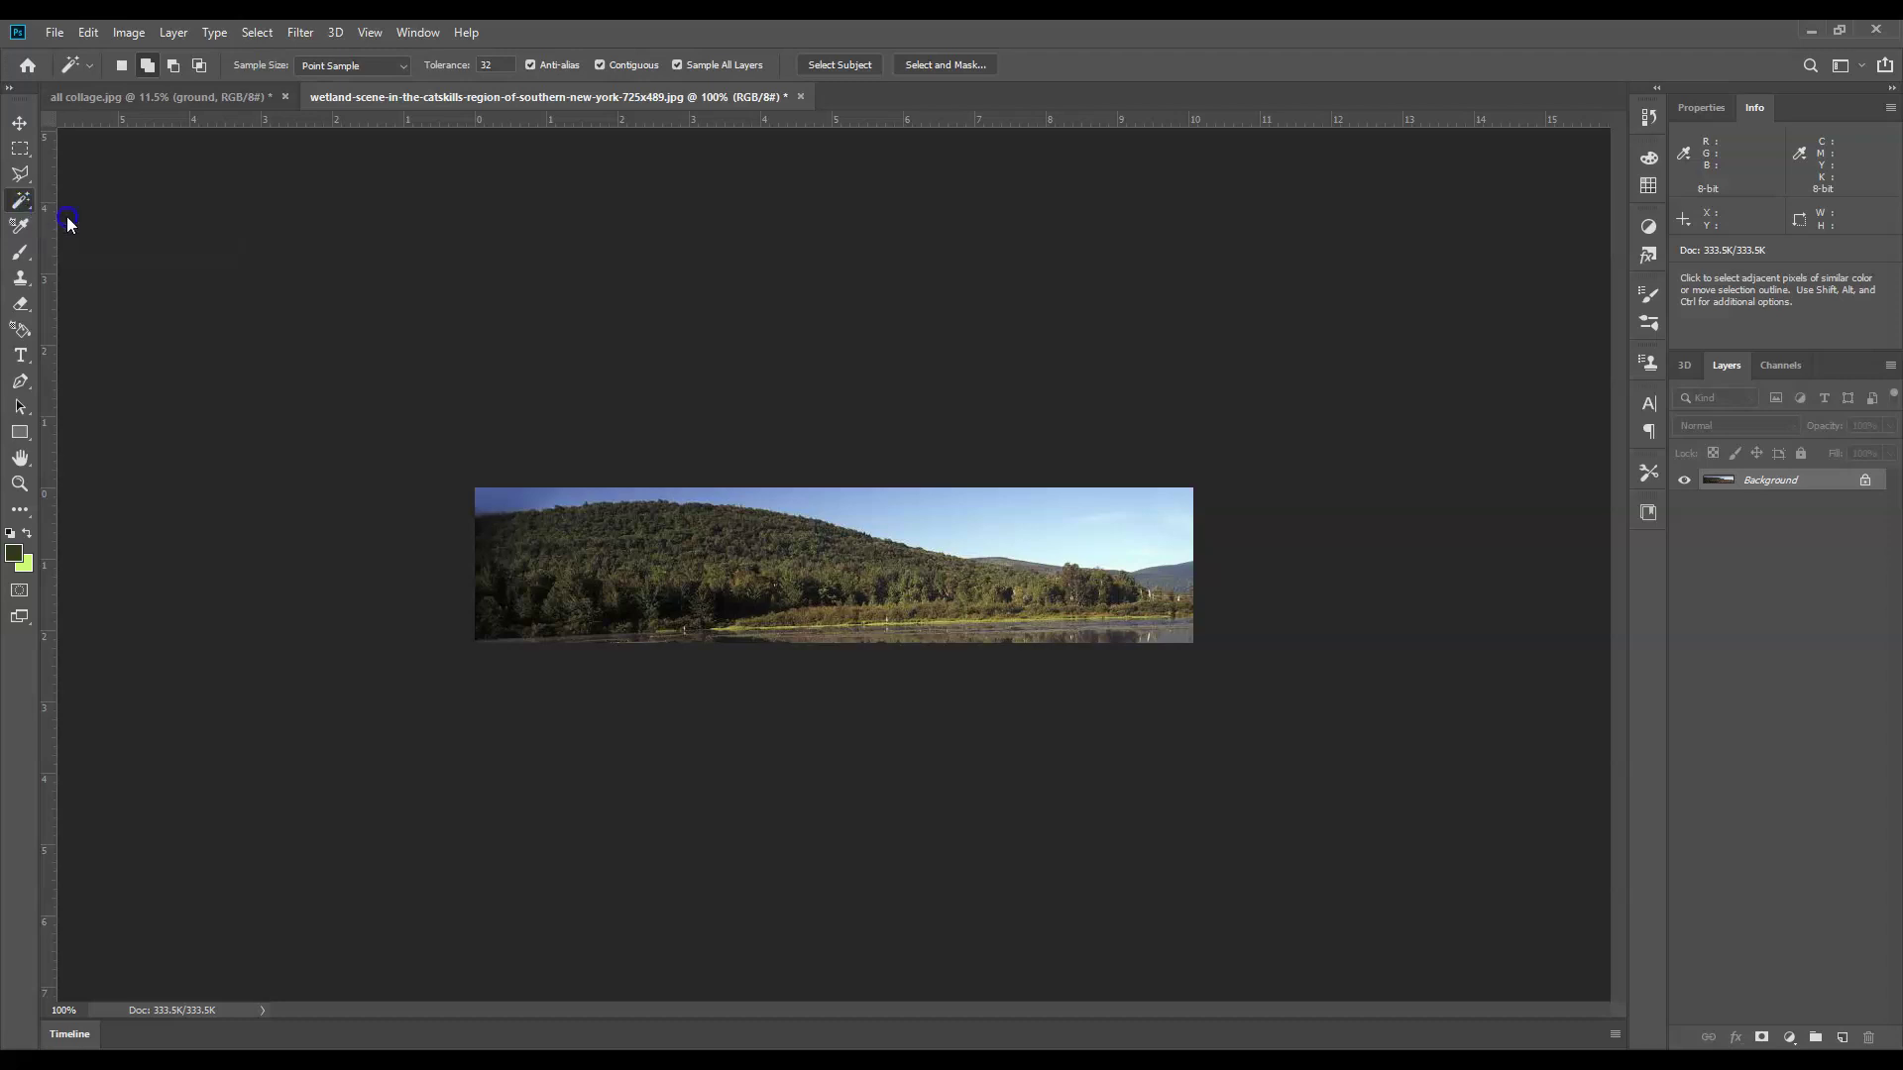
left_click(146, 66)
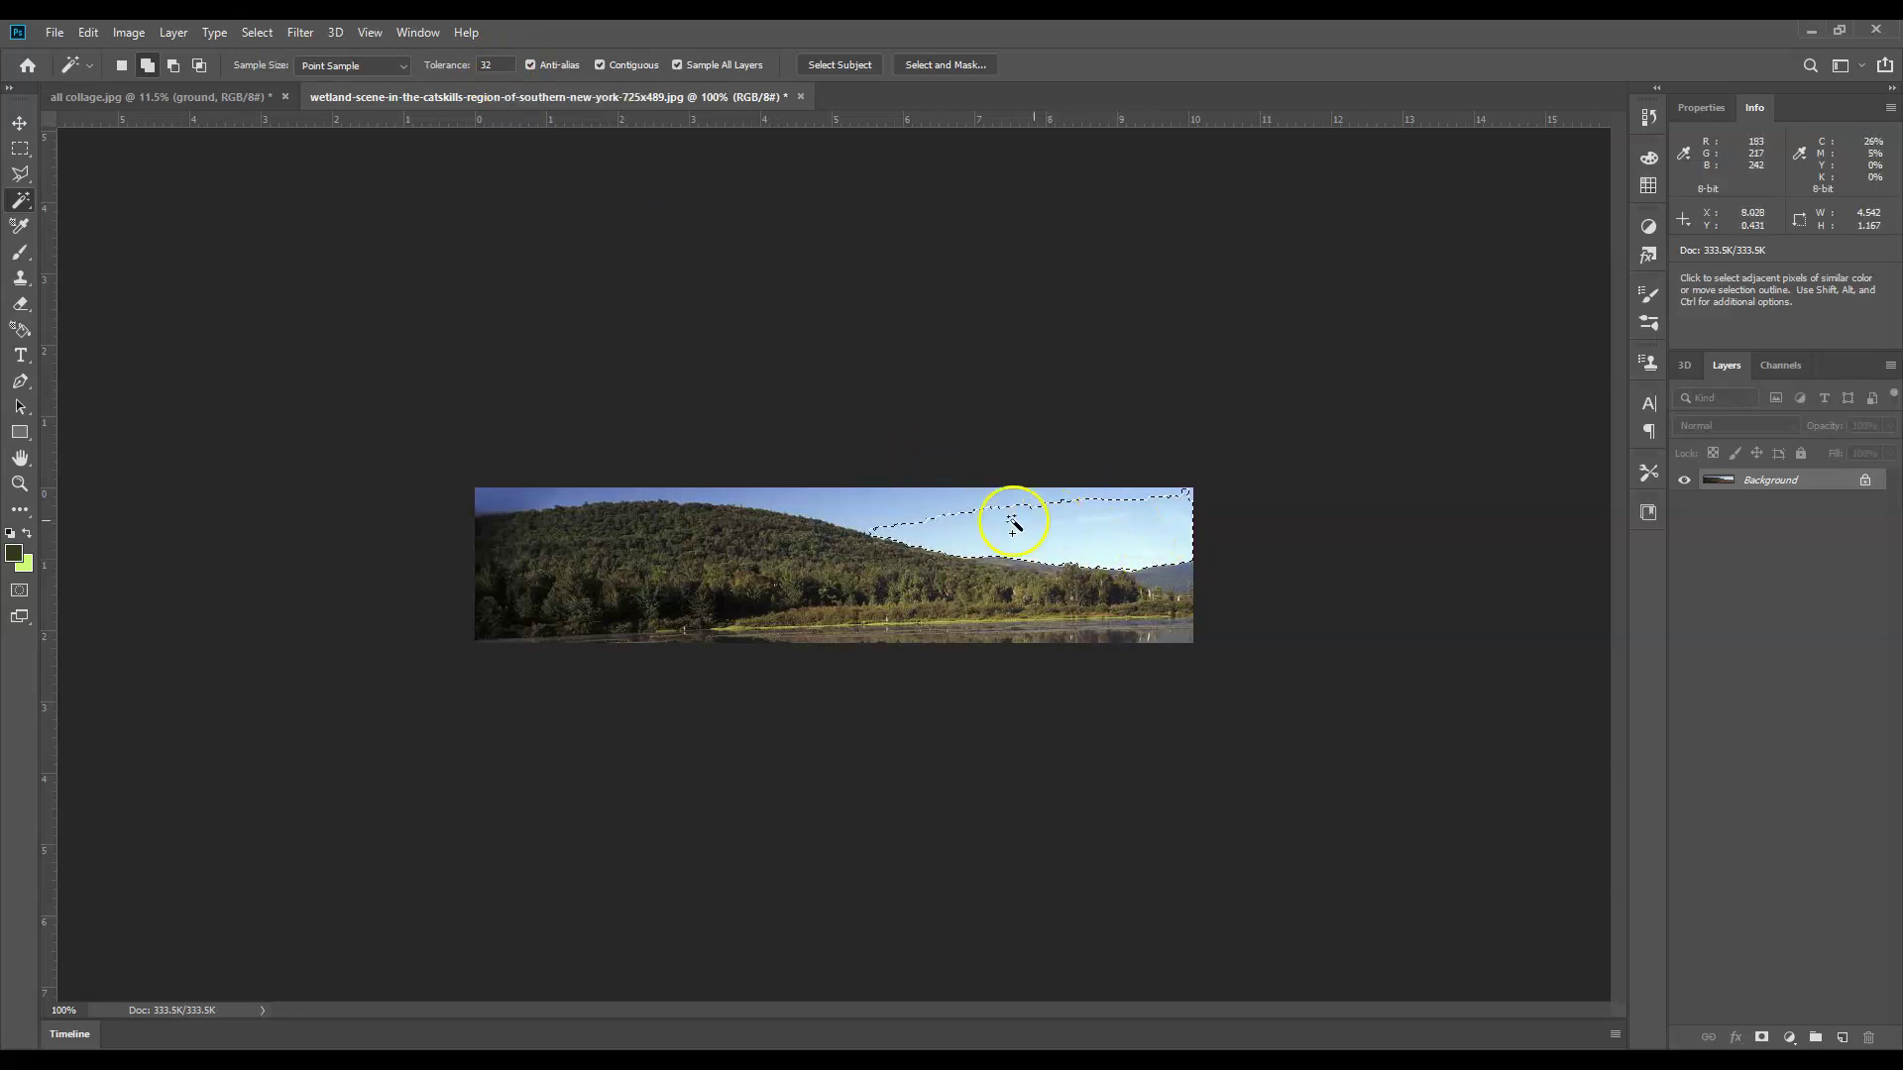
left_click(1260, 540)
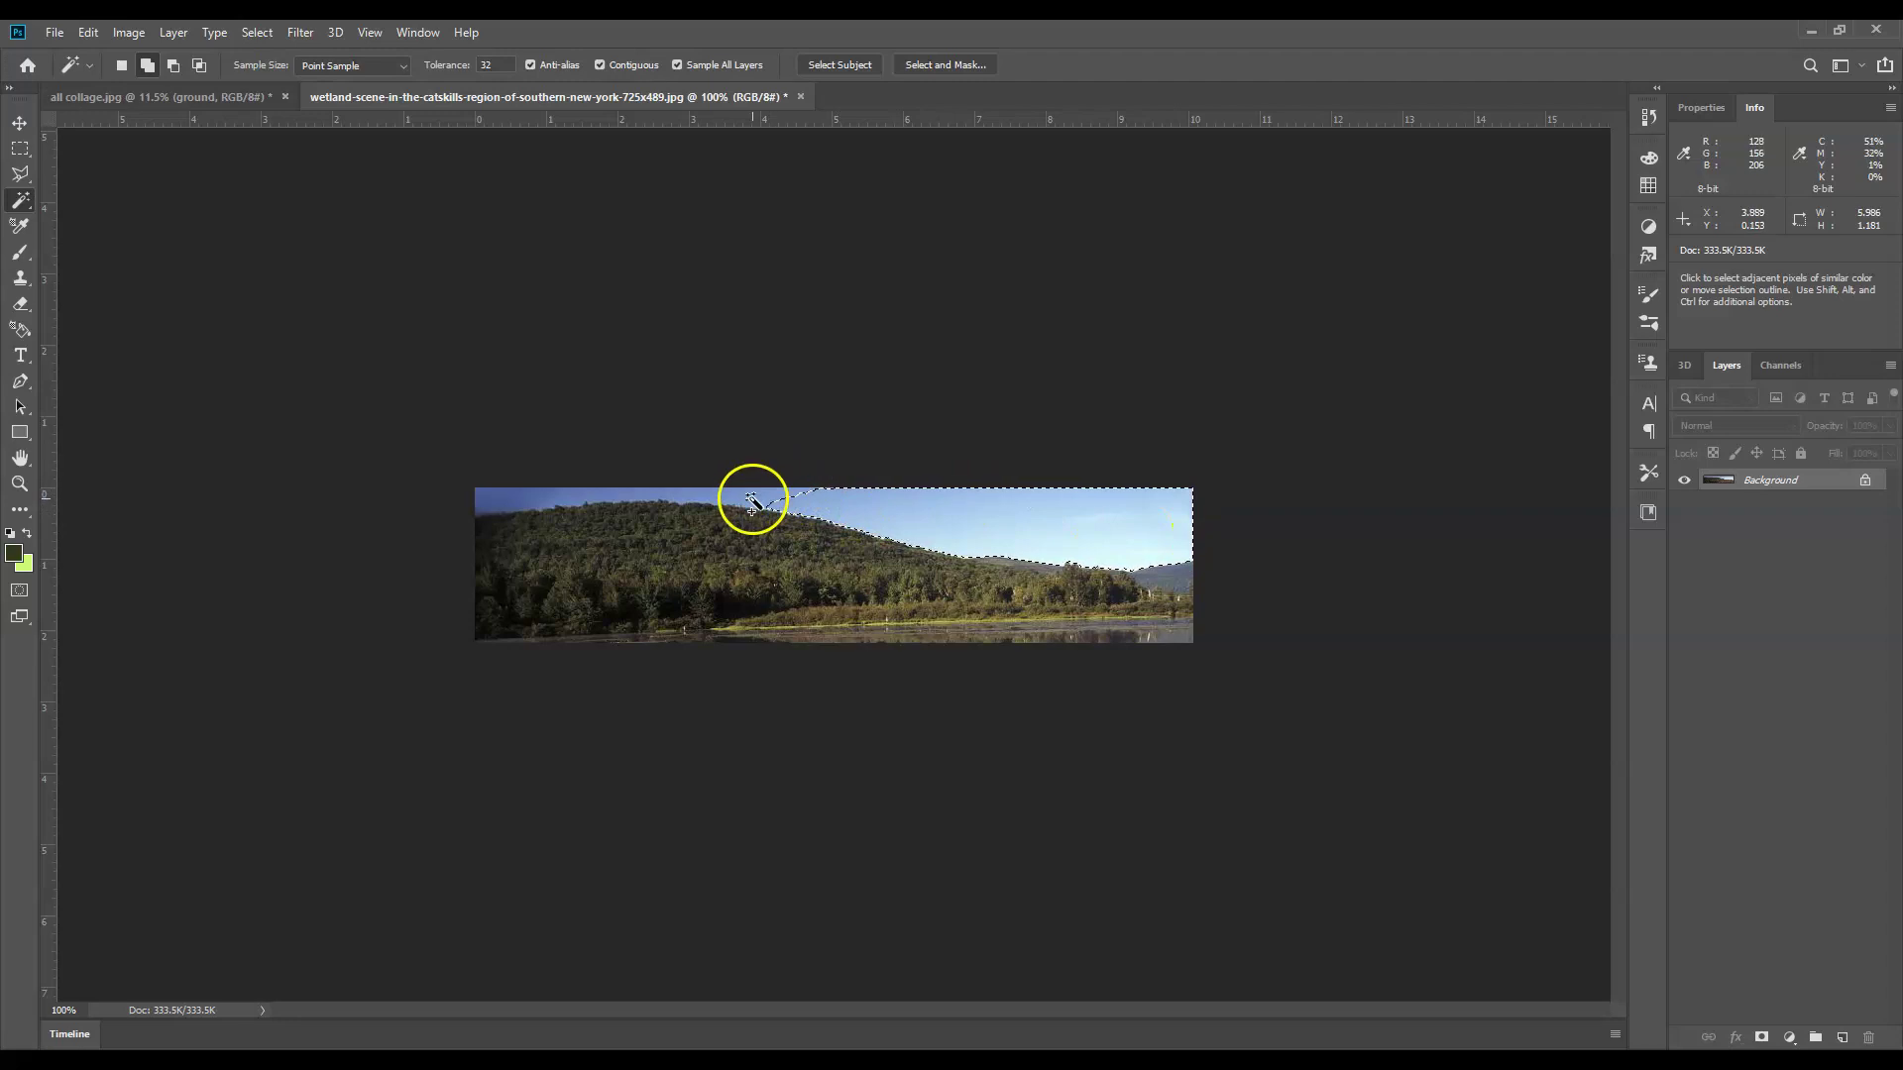
left_click(533, 491)
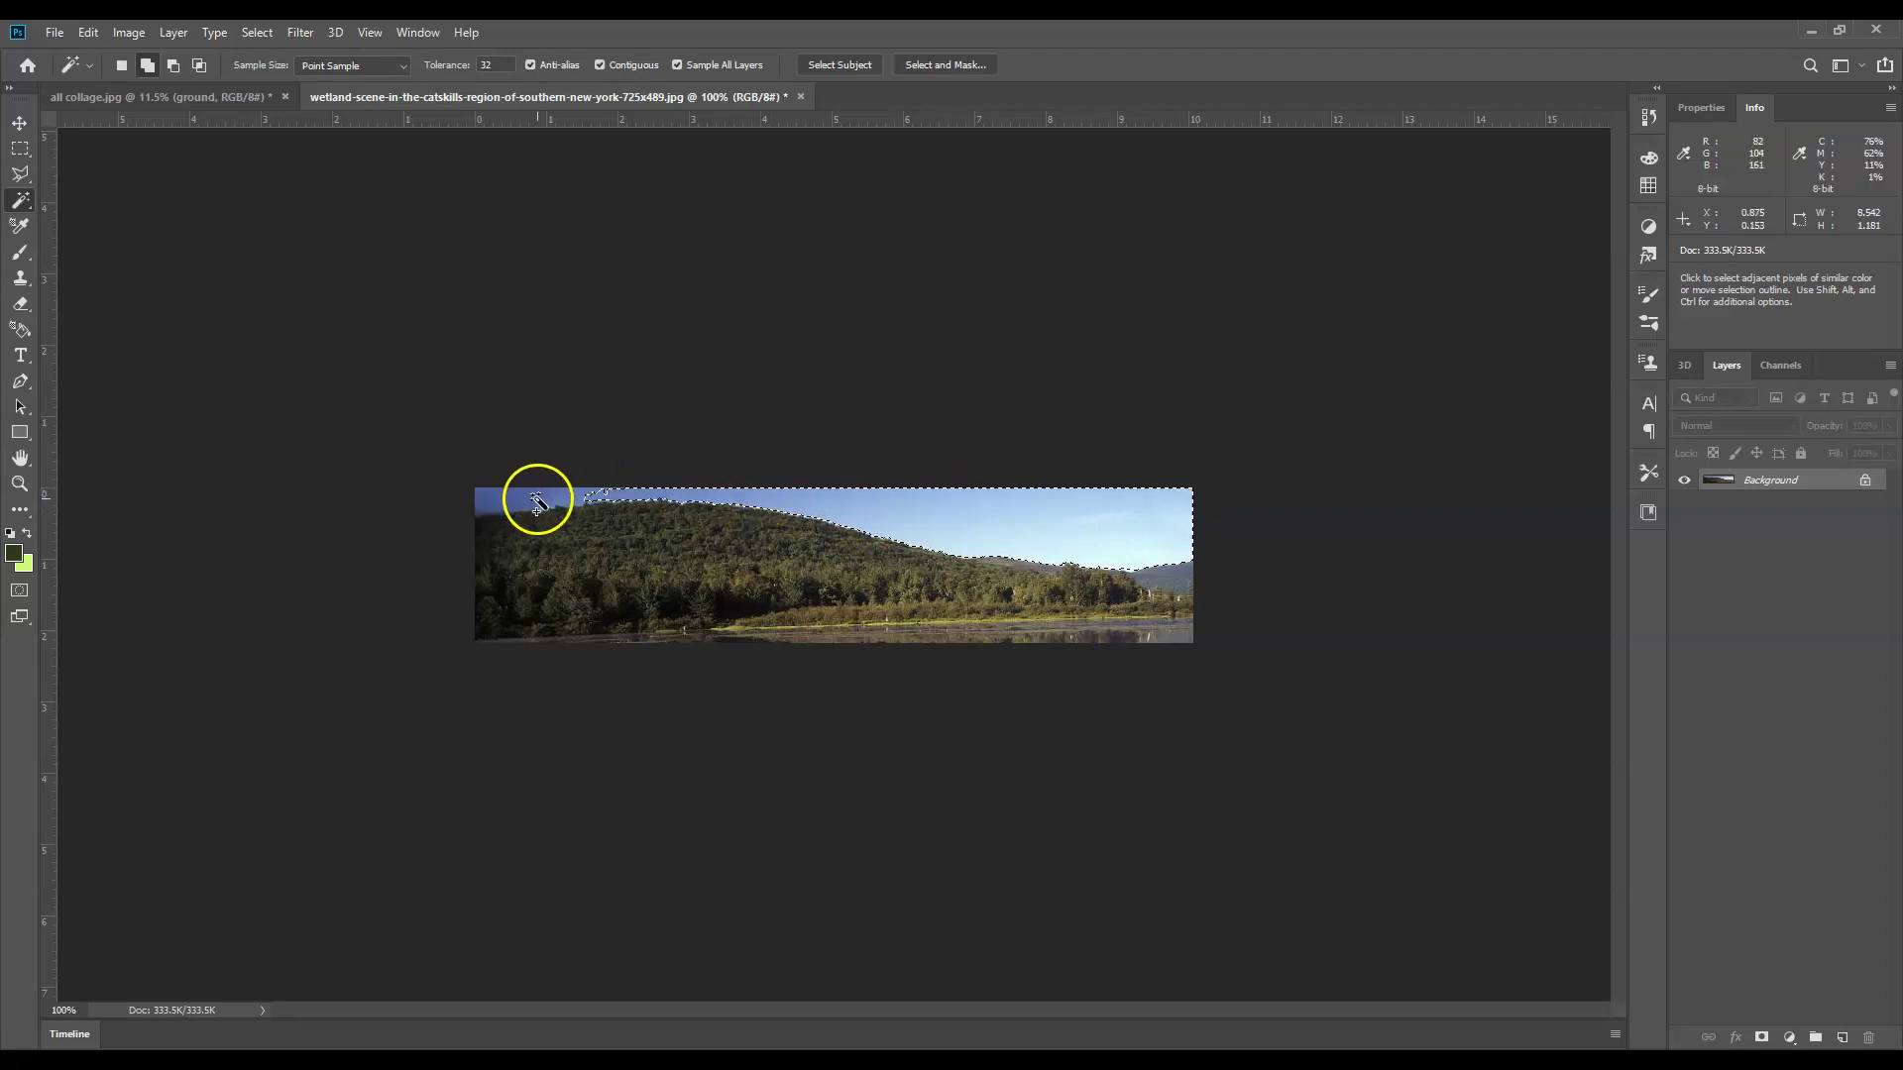
left_click(476, 469)
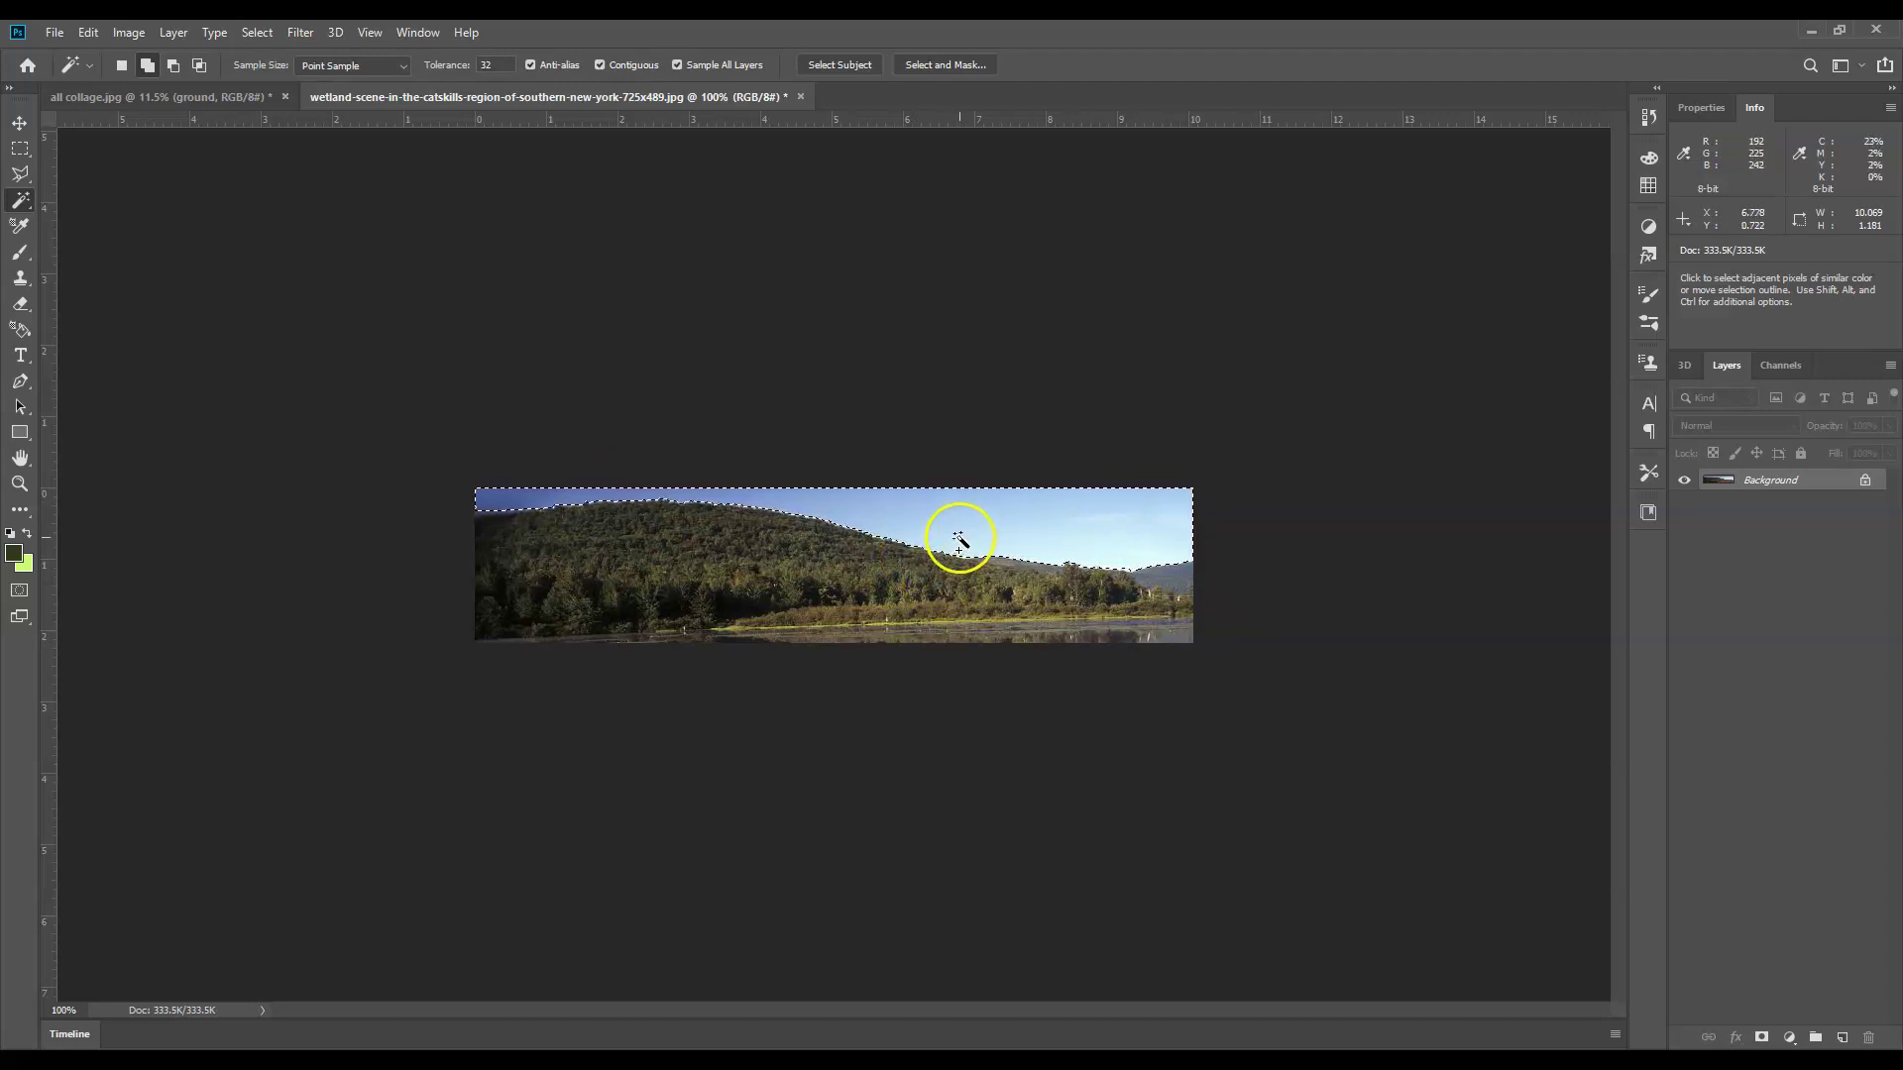
left_click(257, 31)
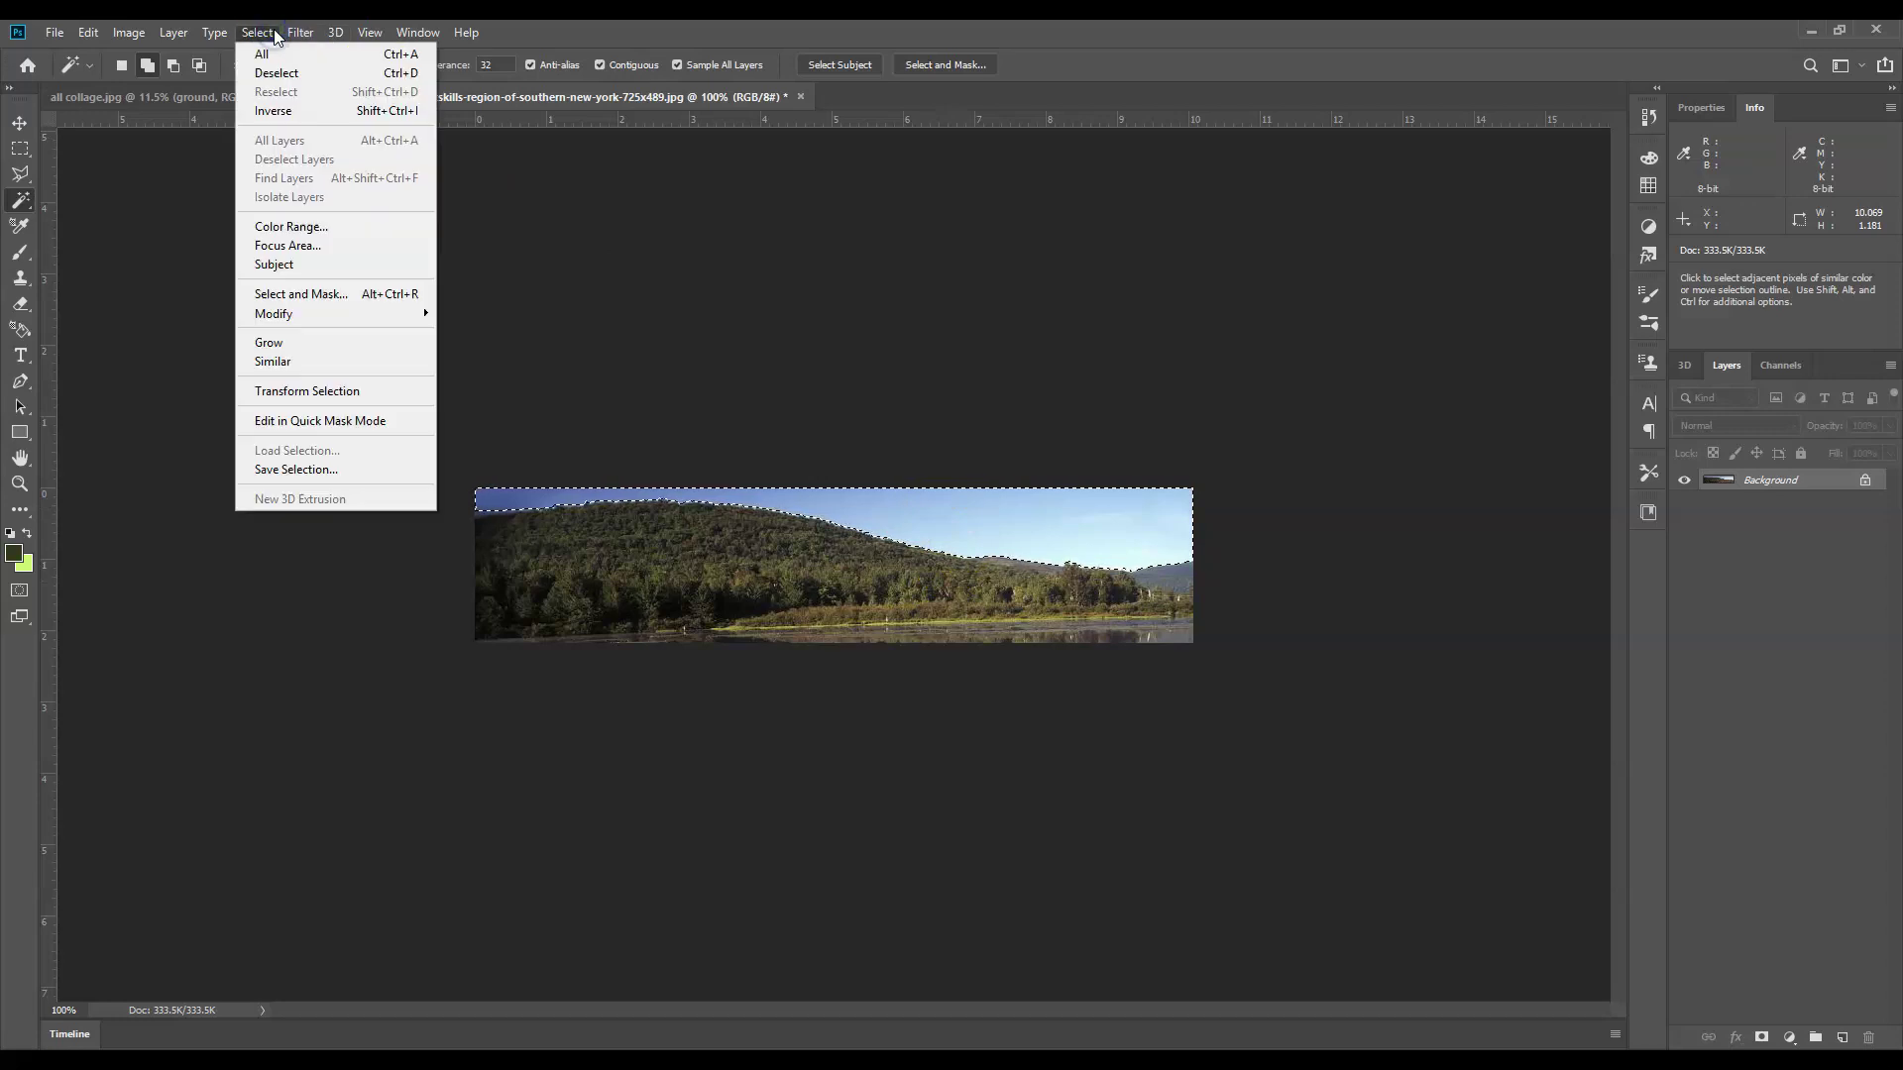
left_click(277, 111)
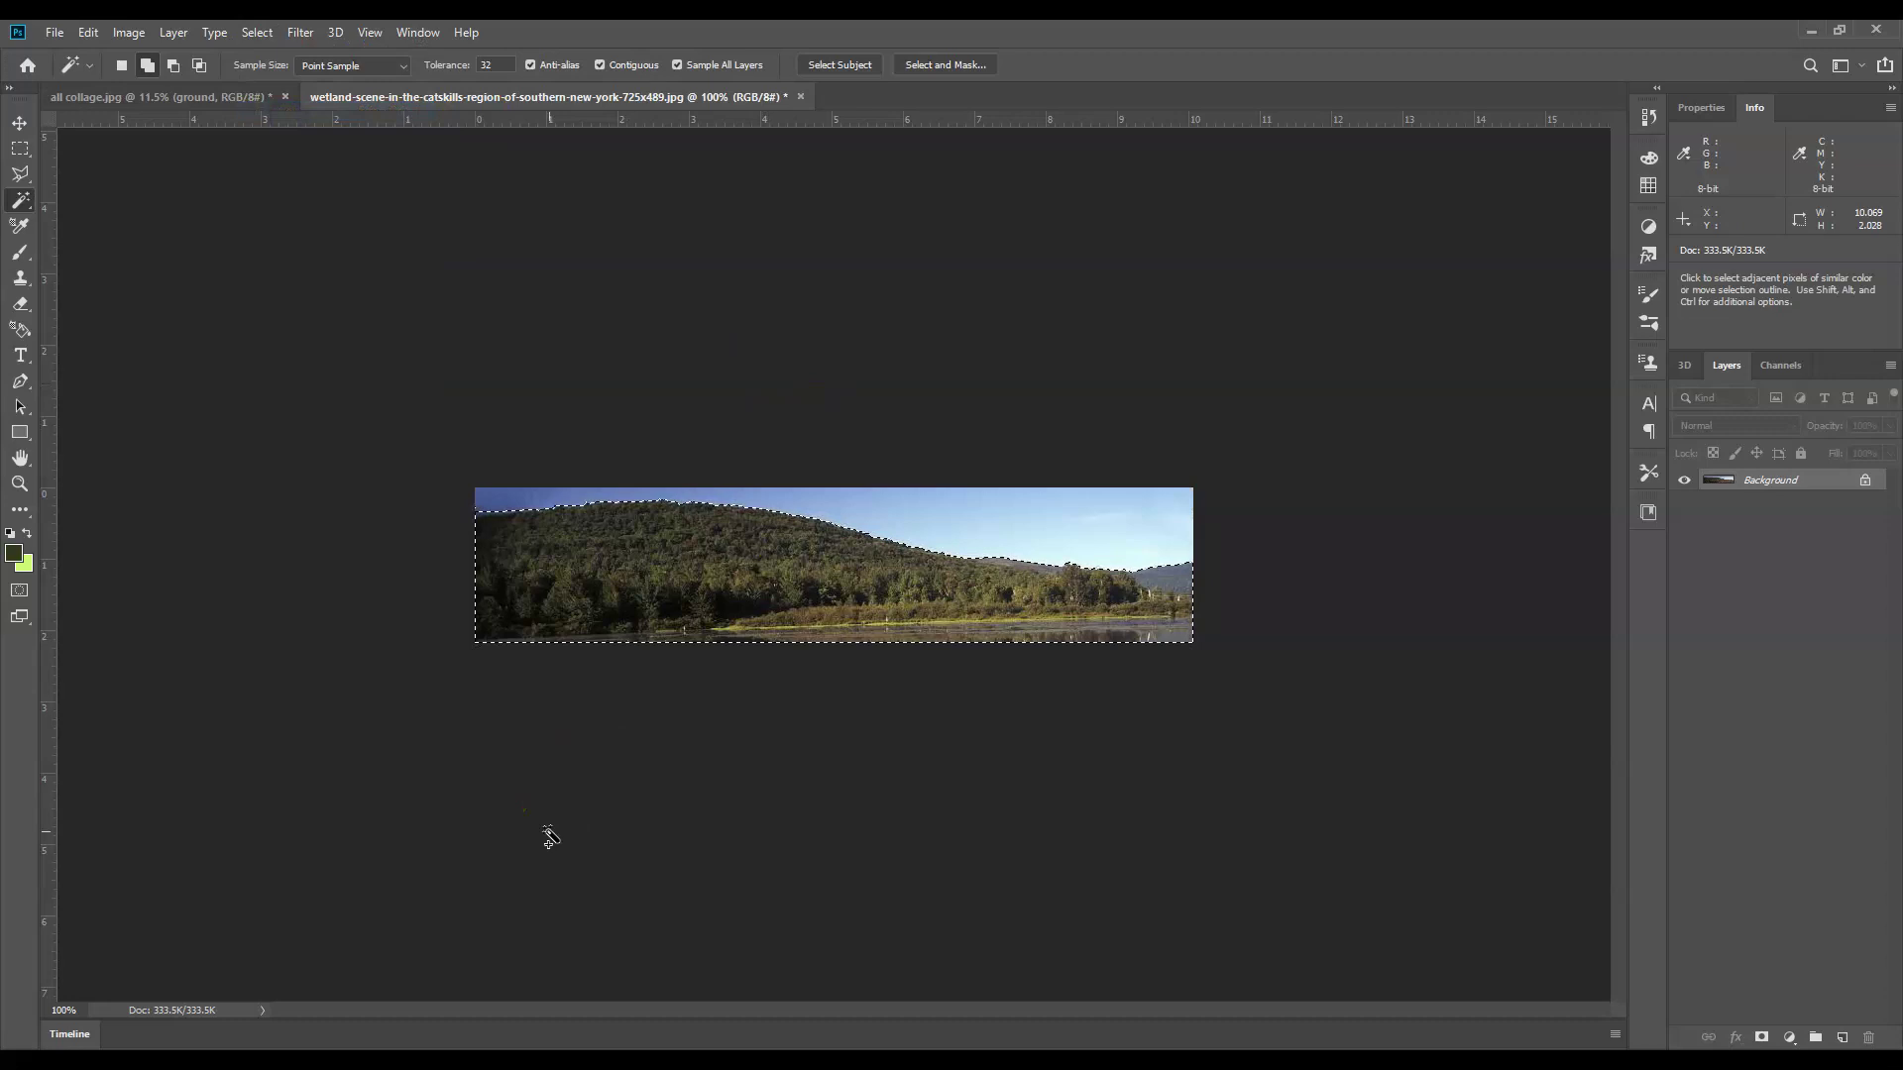
- Paste the mountain into the collage as Layer 2 and move it to the left edge at the horizon
left_click(162, 96)
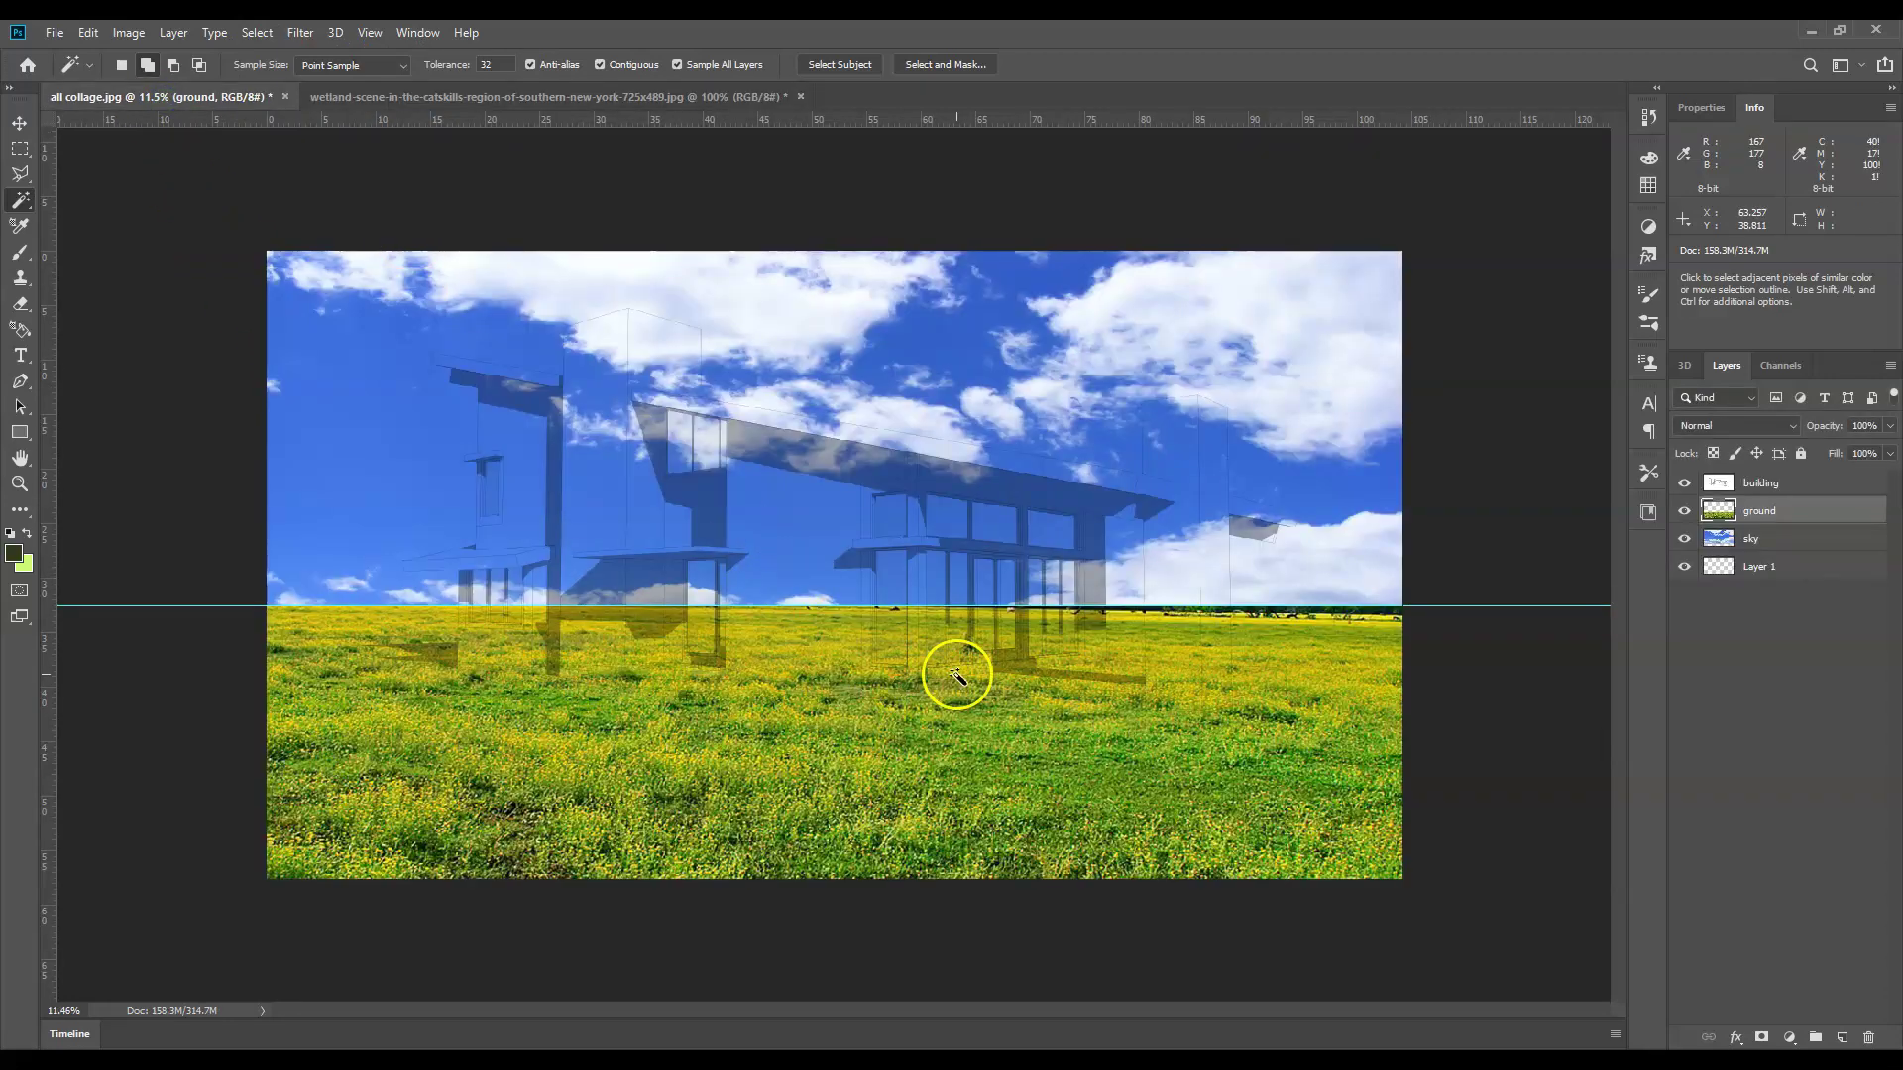
key("ctrl+v")
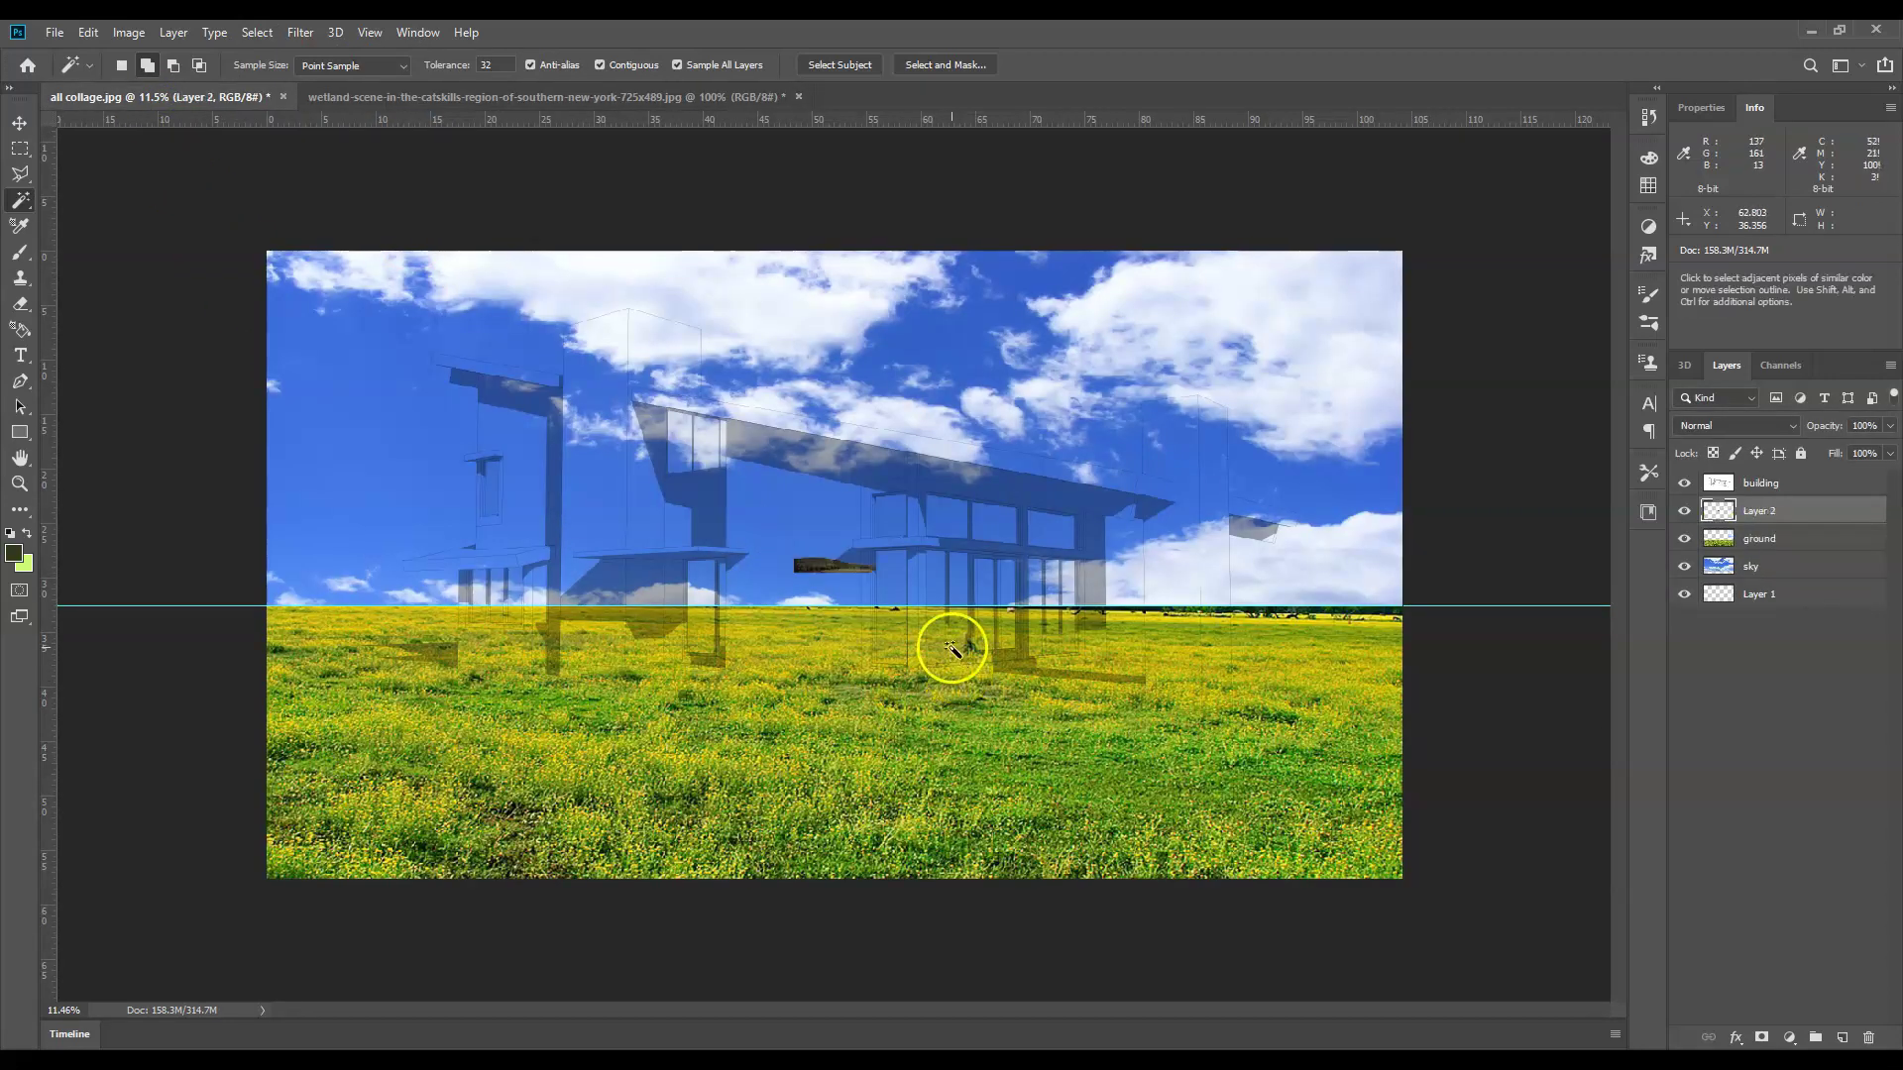
left_click(18, 123)
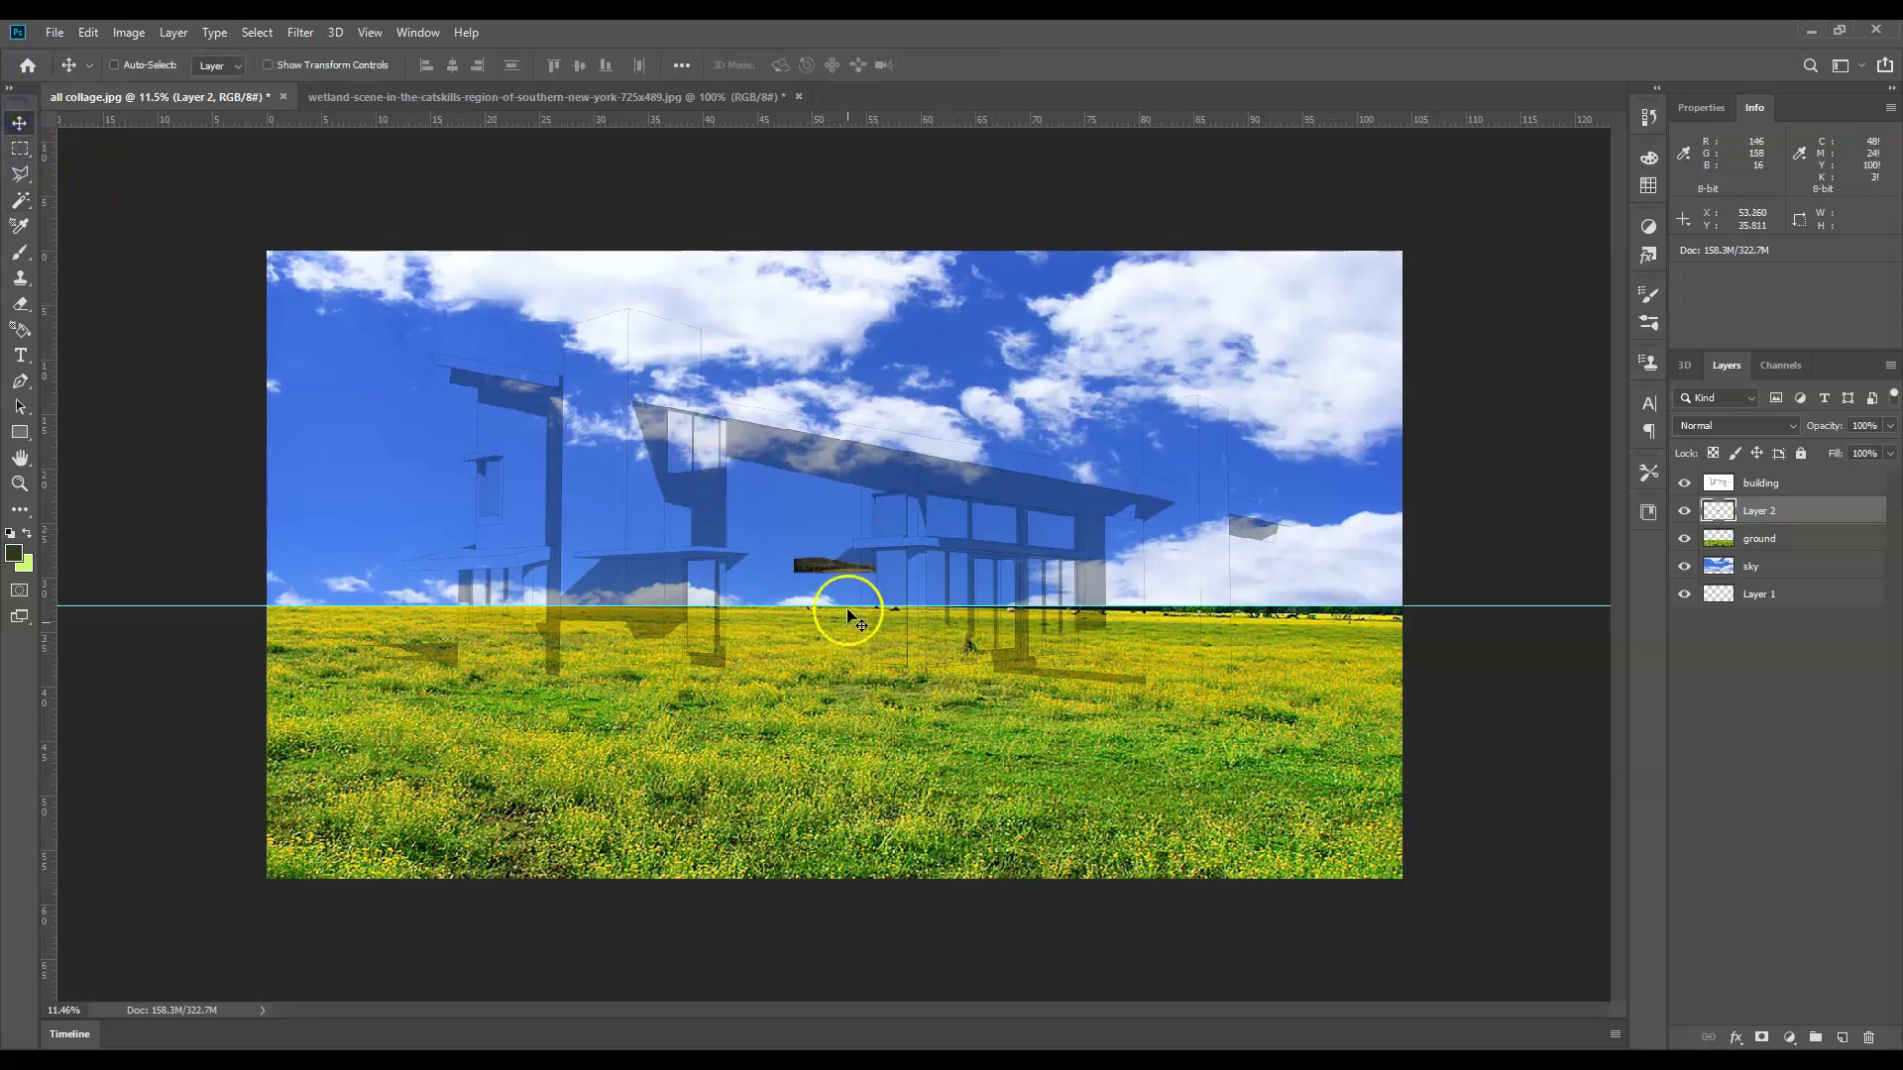
left_click_drag(833, 574, 305, 608)
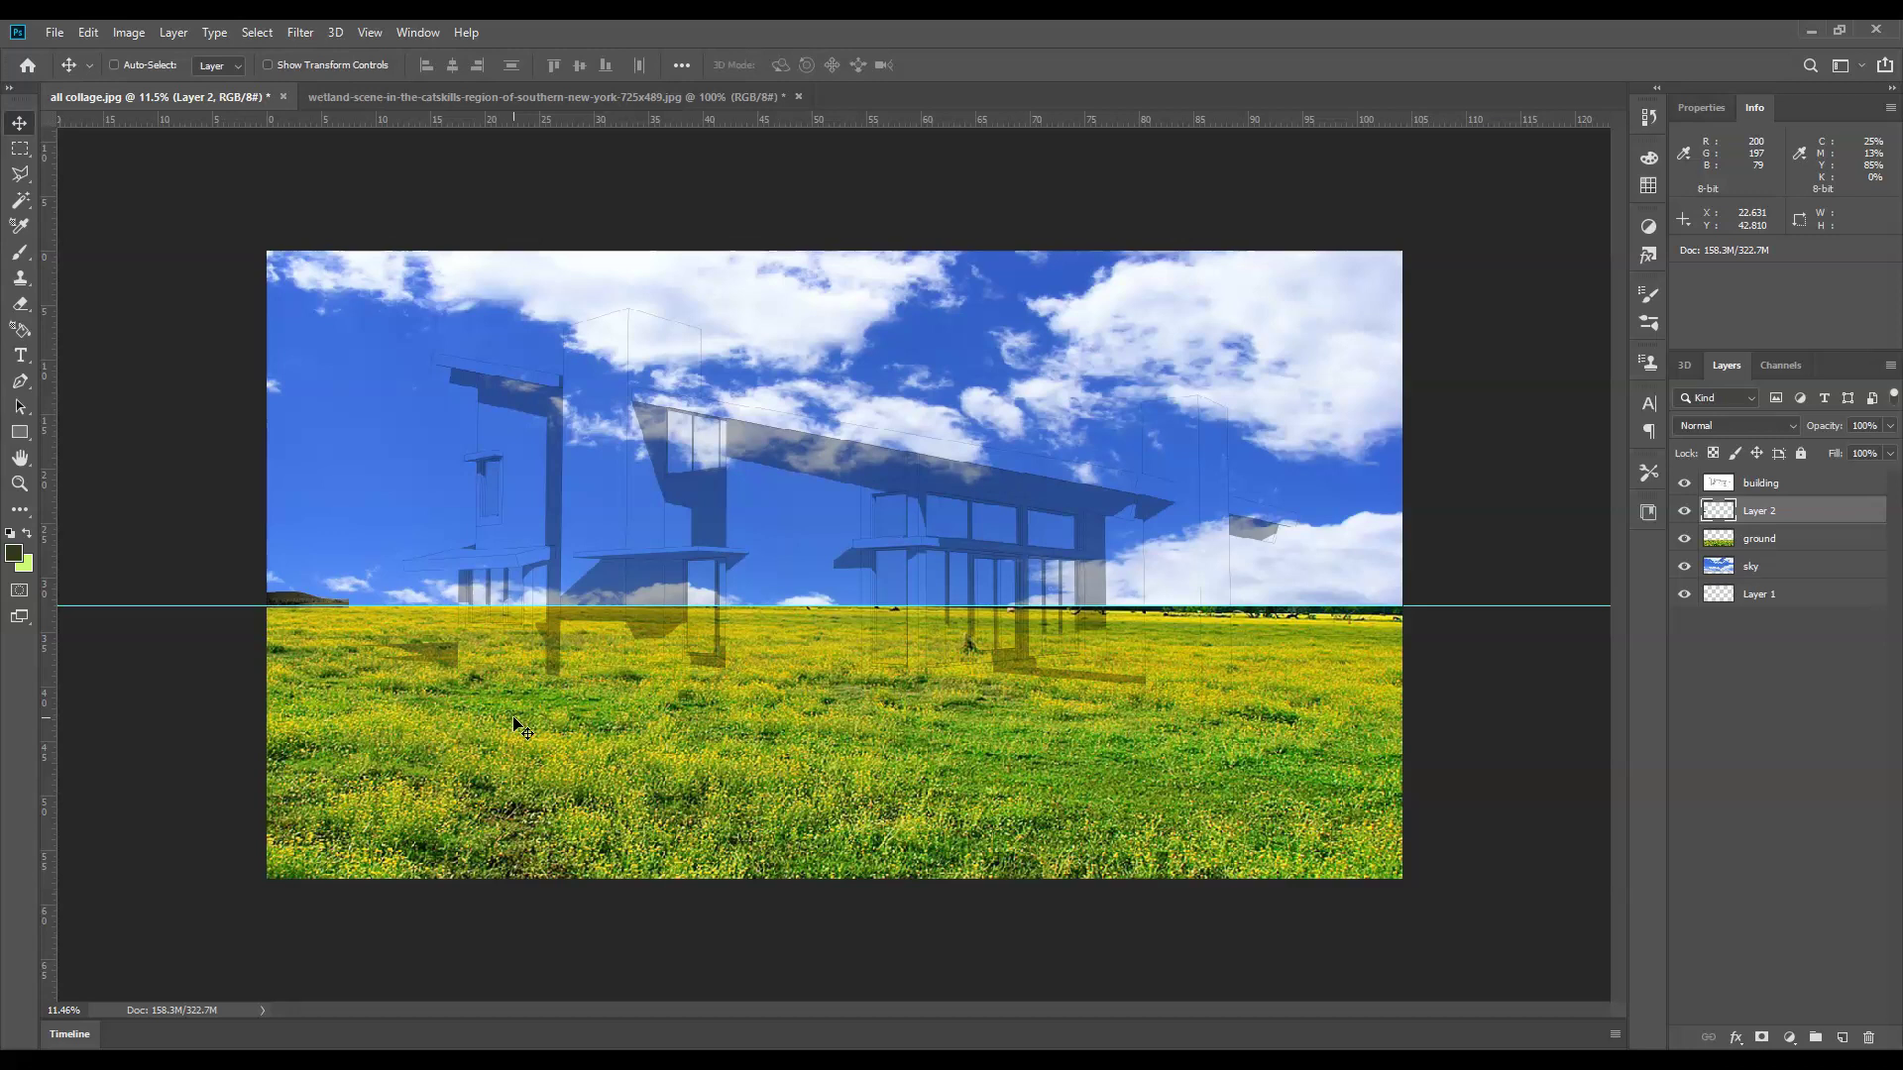
mouse_move(515, 721)
left_mouse_down()
mouse_move(479, 663)
mouse_move(496, 738)
left_mouse_up()
mouse_move(496, 738)
left_mouse_down()
mouse_move(523, 667)
mouse_move(561, 701)
mouse_move(537, 744)
mouse_move(496, 731)
left_mouse_up()
- Free Transform Layer 2 to span the full collage width, then nudge it down onto the horizon
left_click(89, 31)
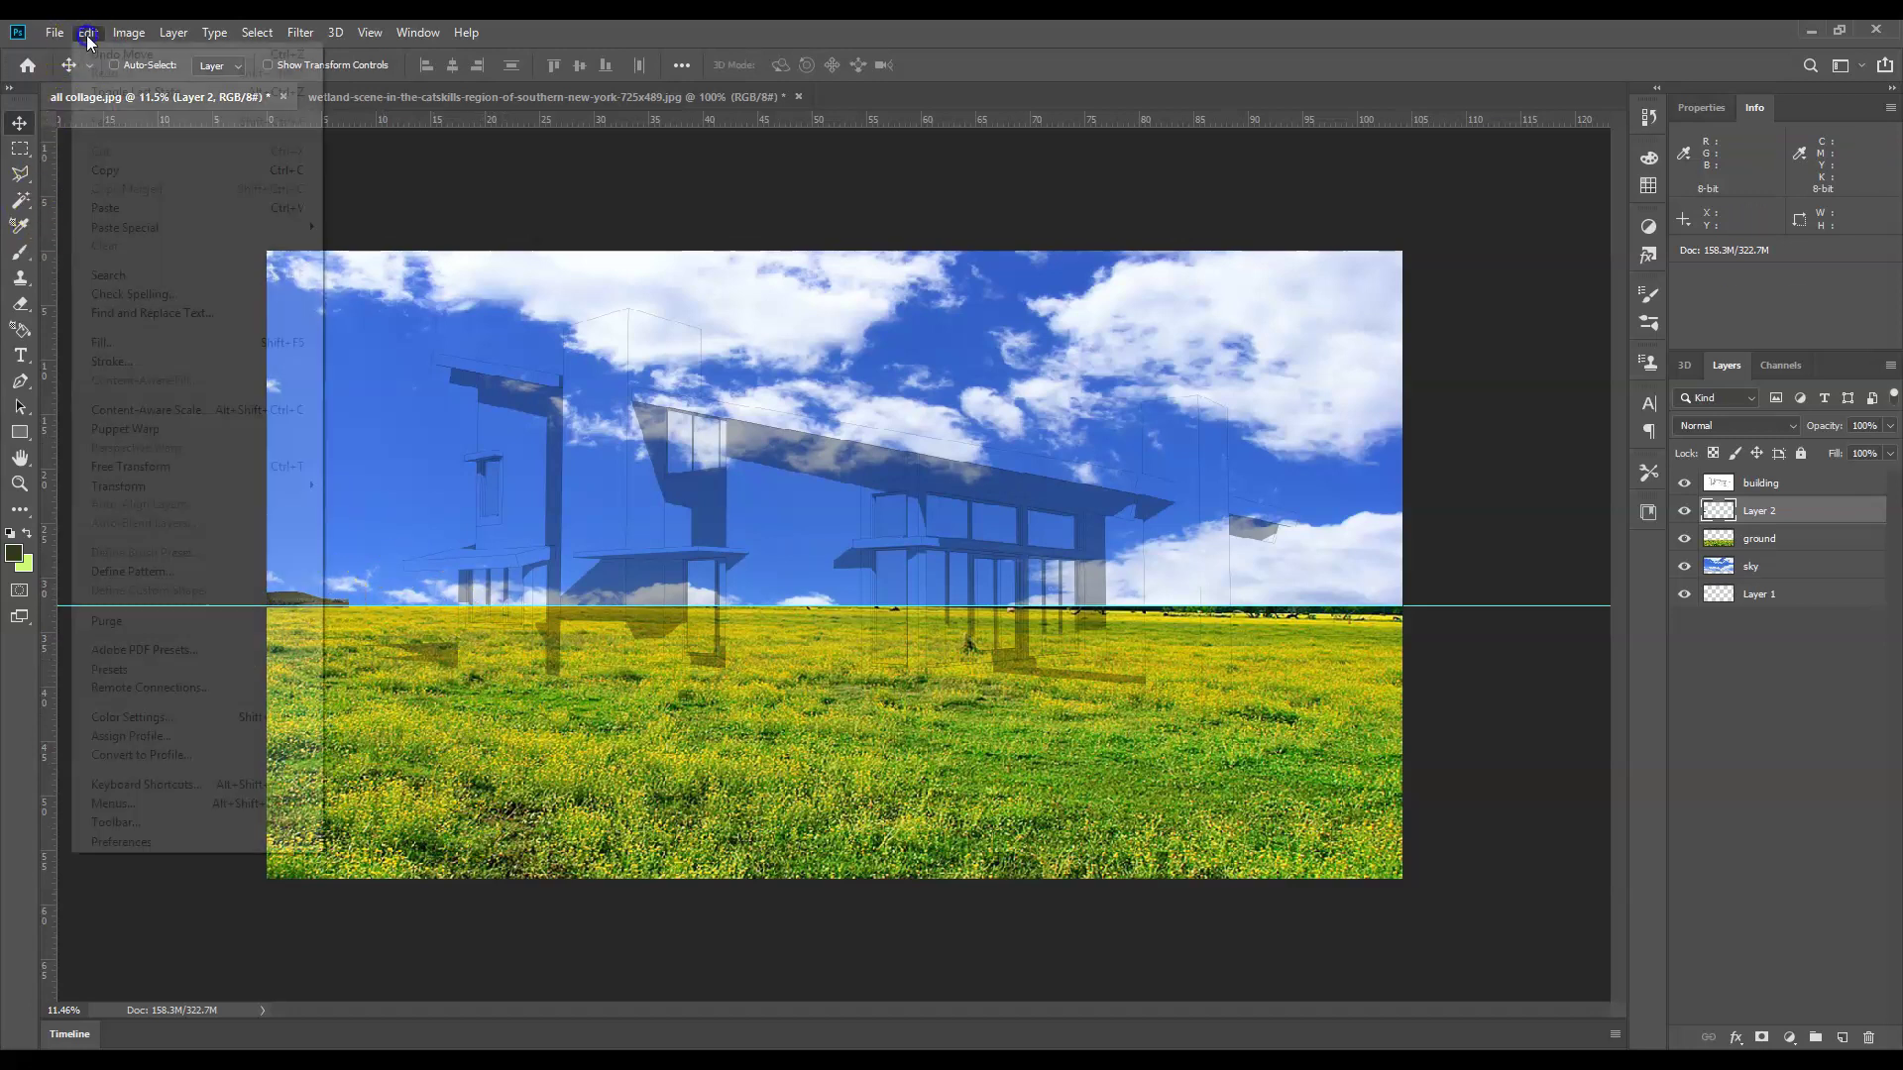
mouse_move(163, 492)
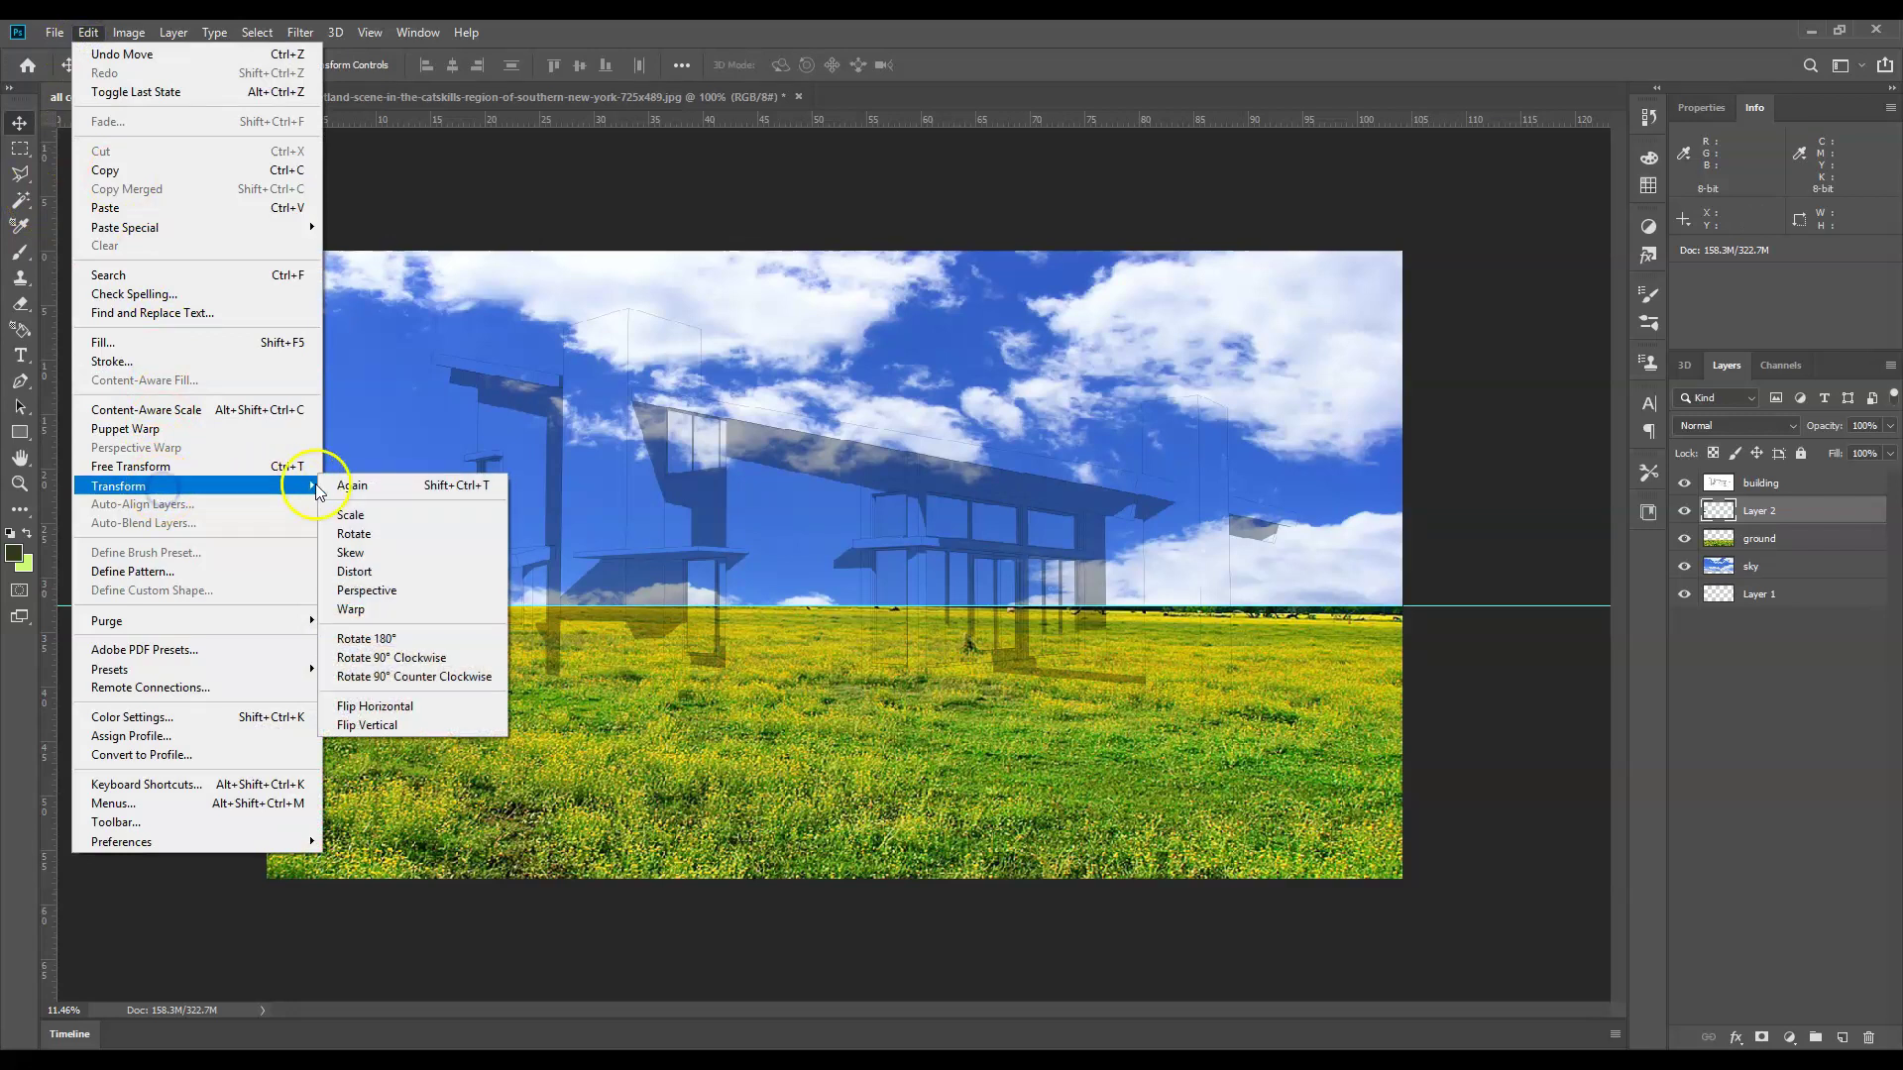
left_click(214, 466)
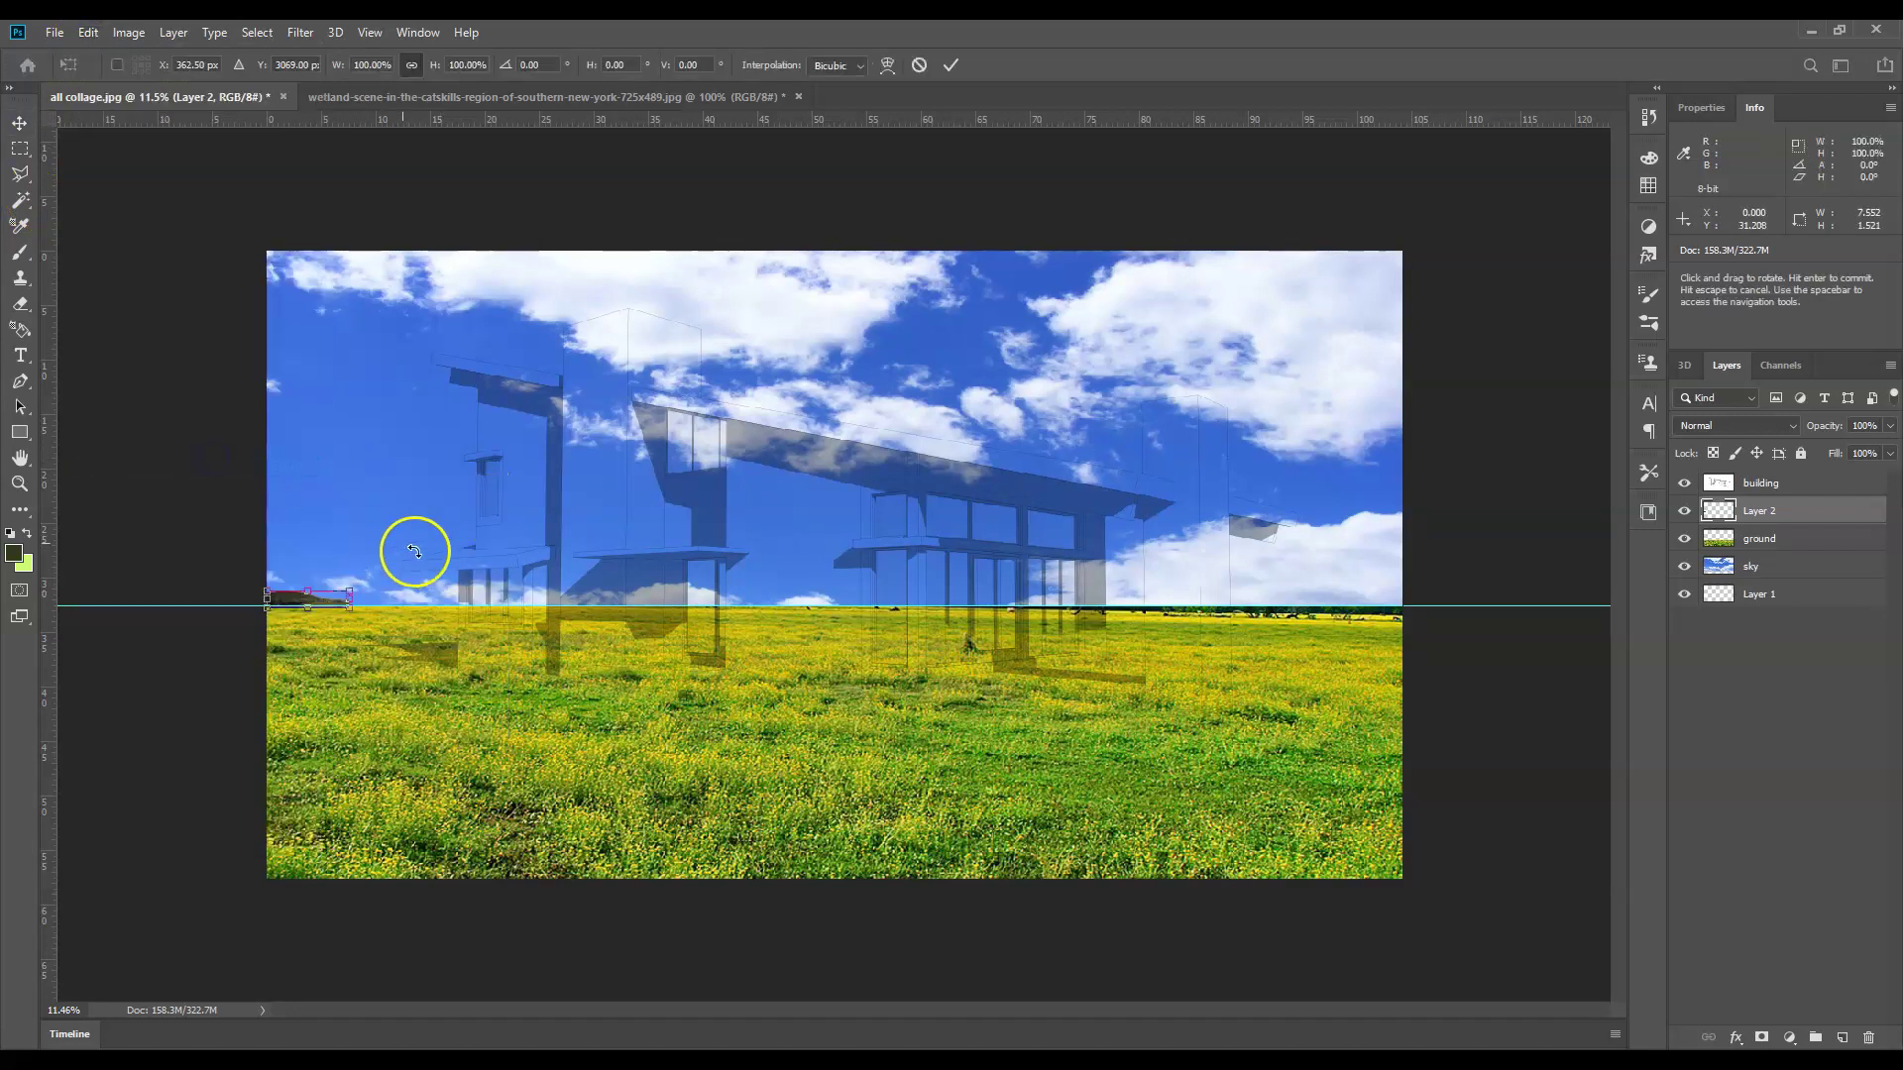
left_click_drag(355, 592, 1400, 316)
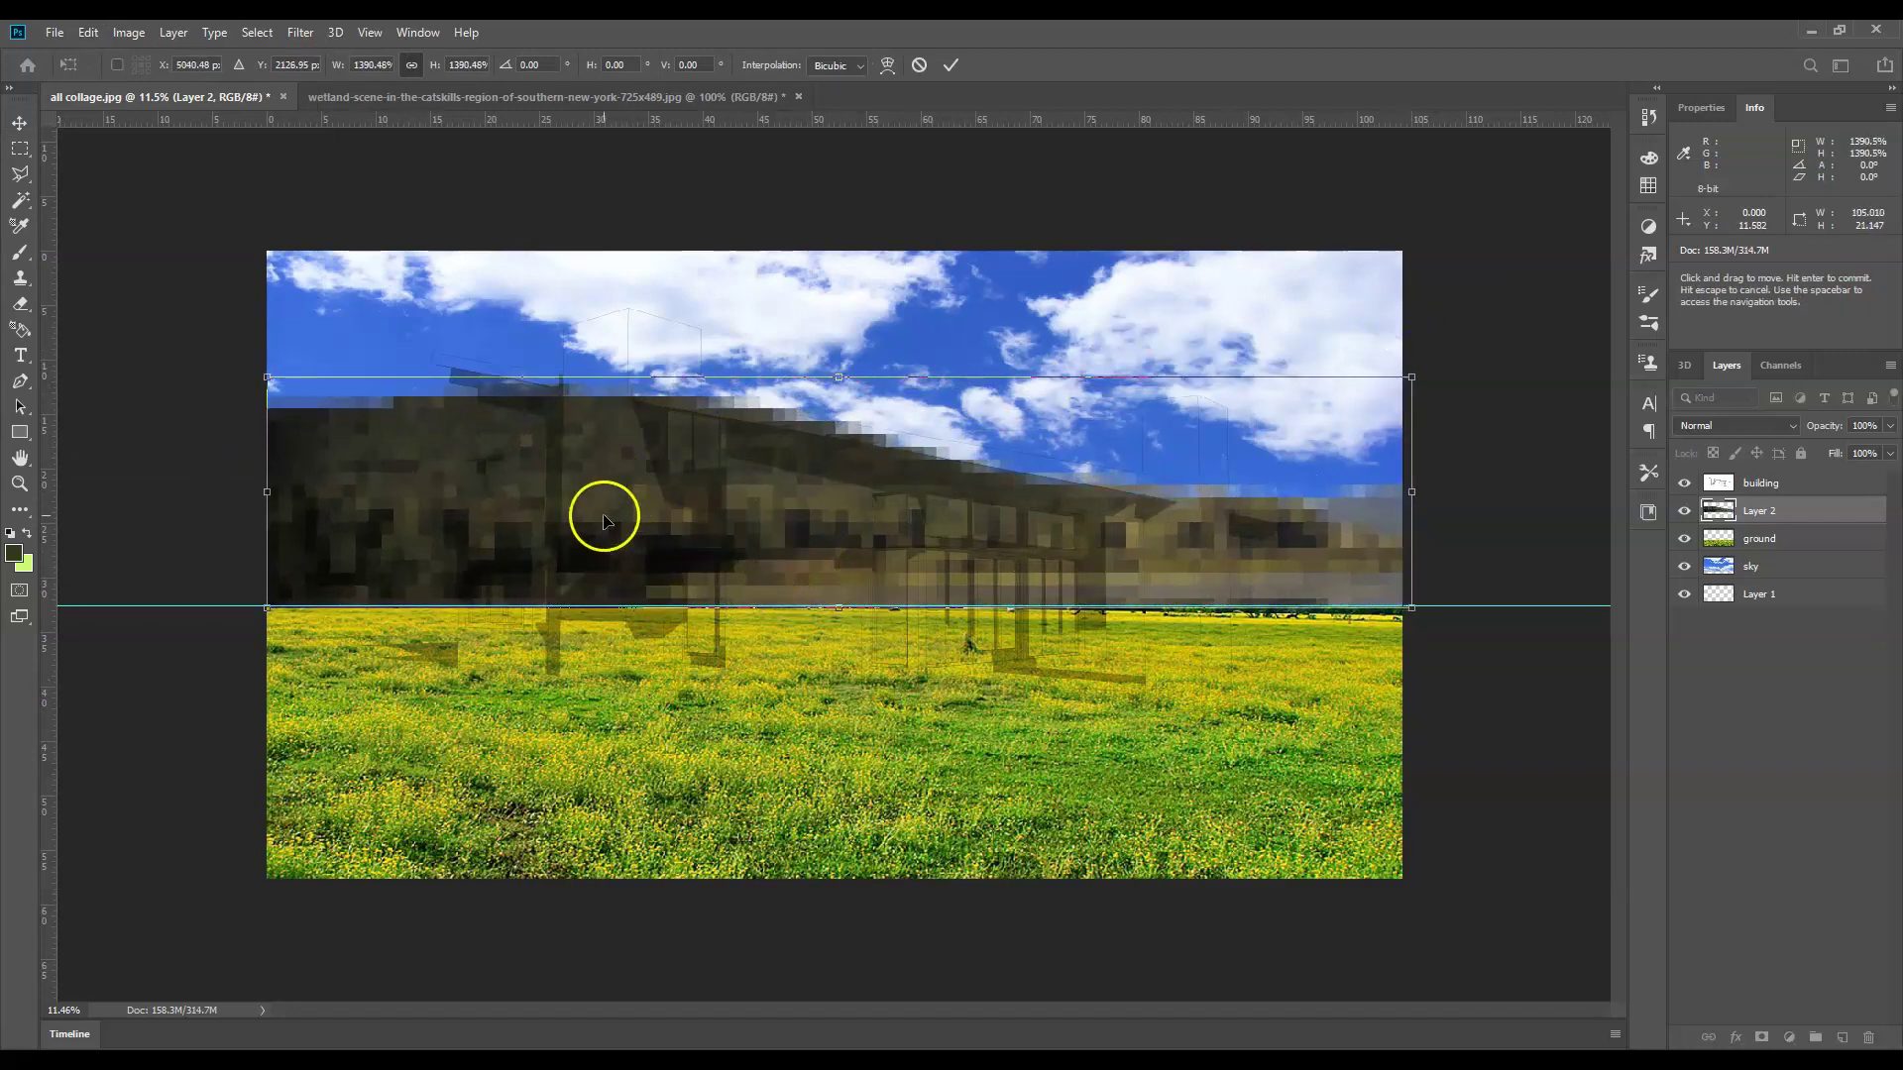
key("Return")
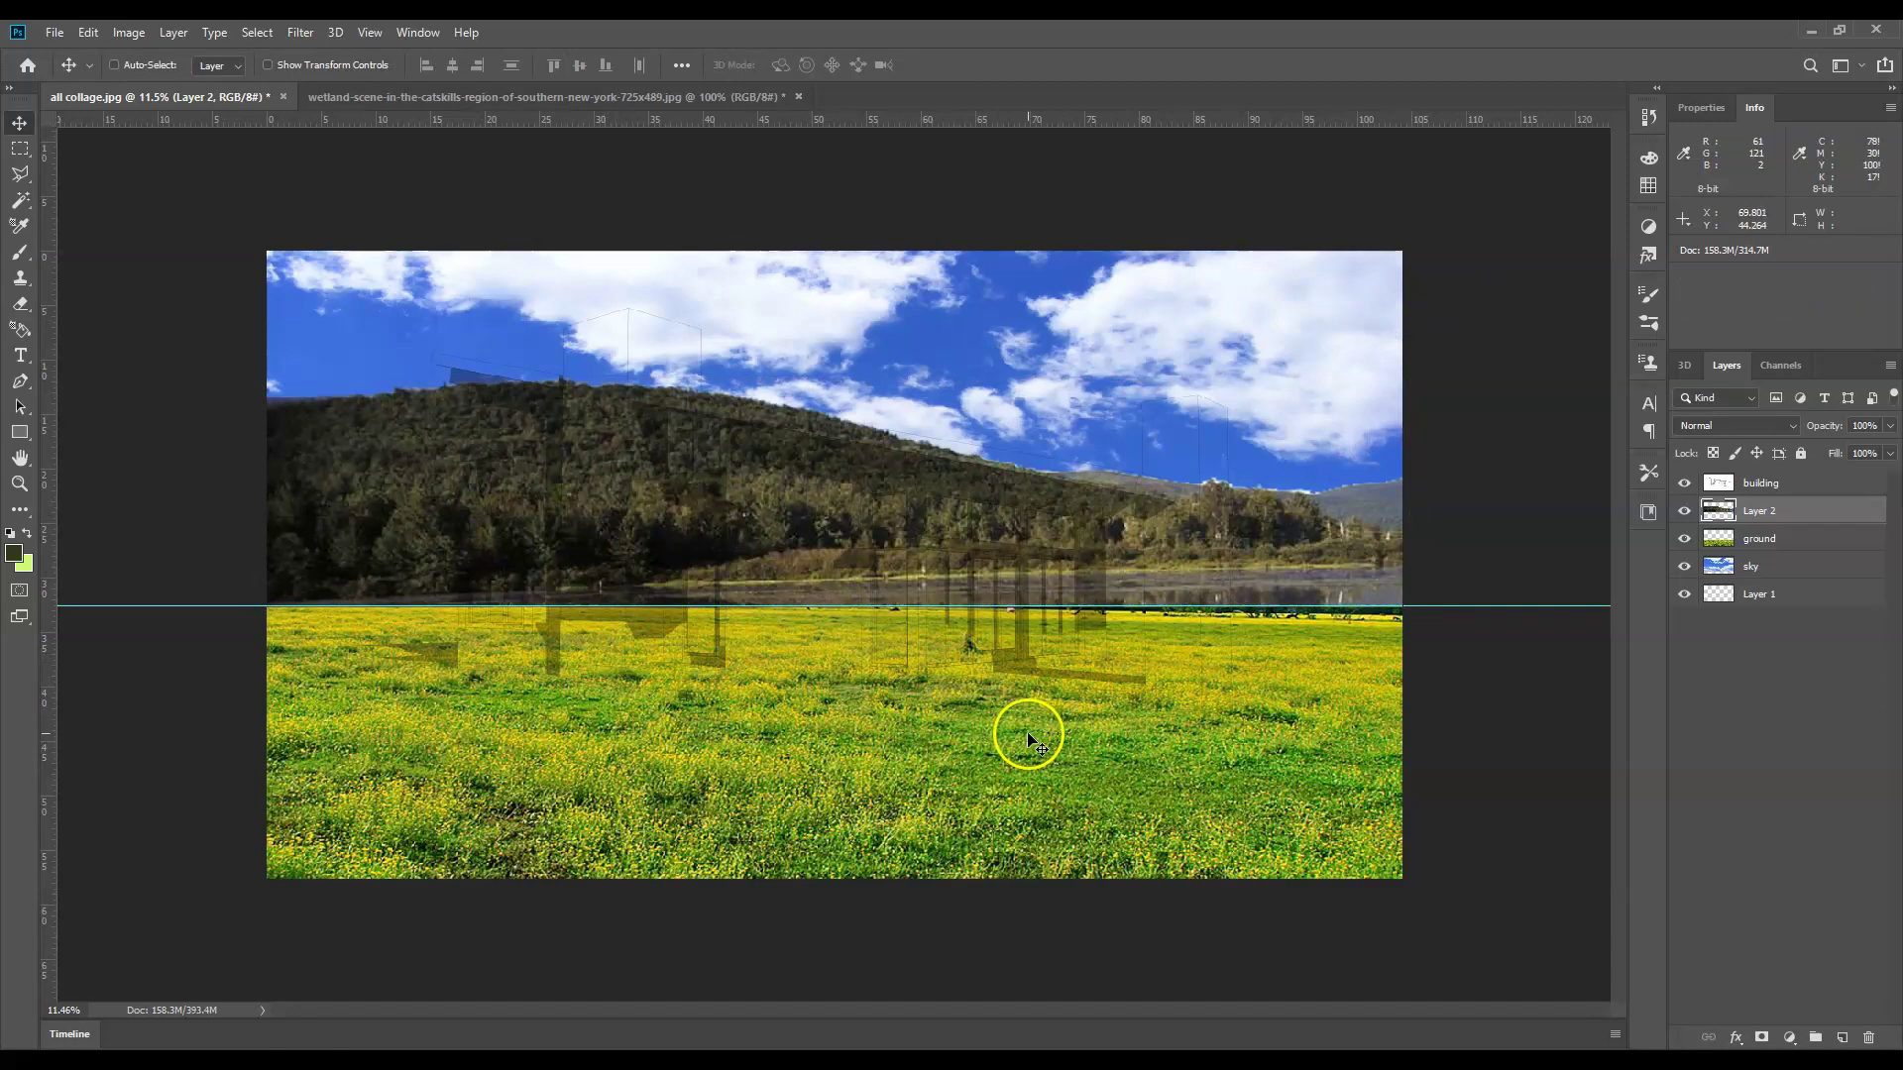
left_click_drag(1241, 491, 1248, 514)
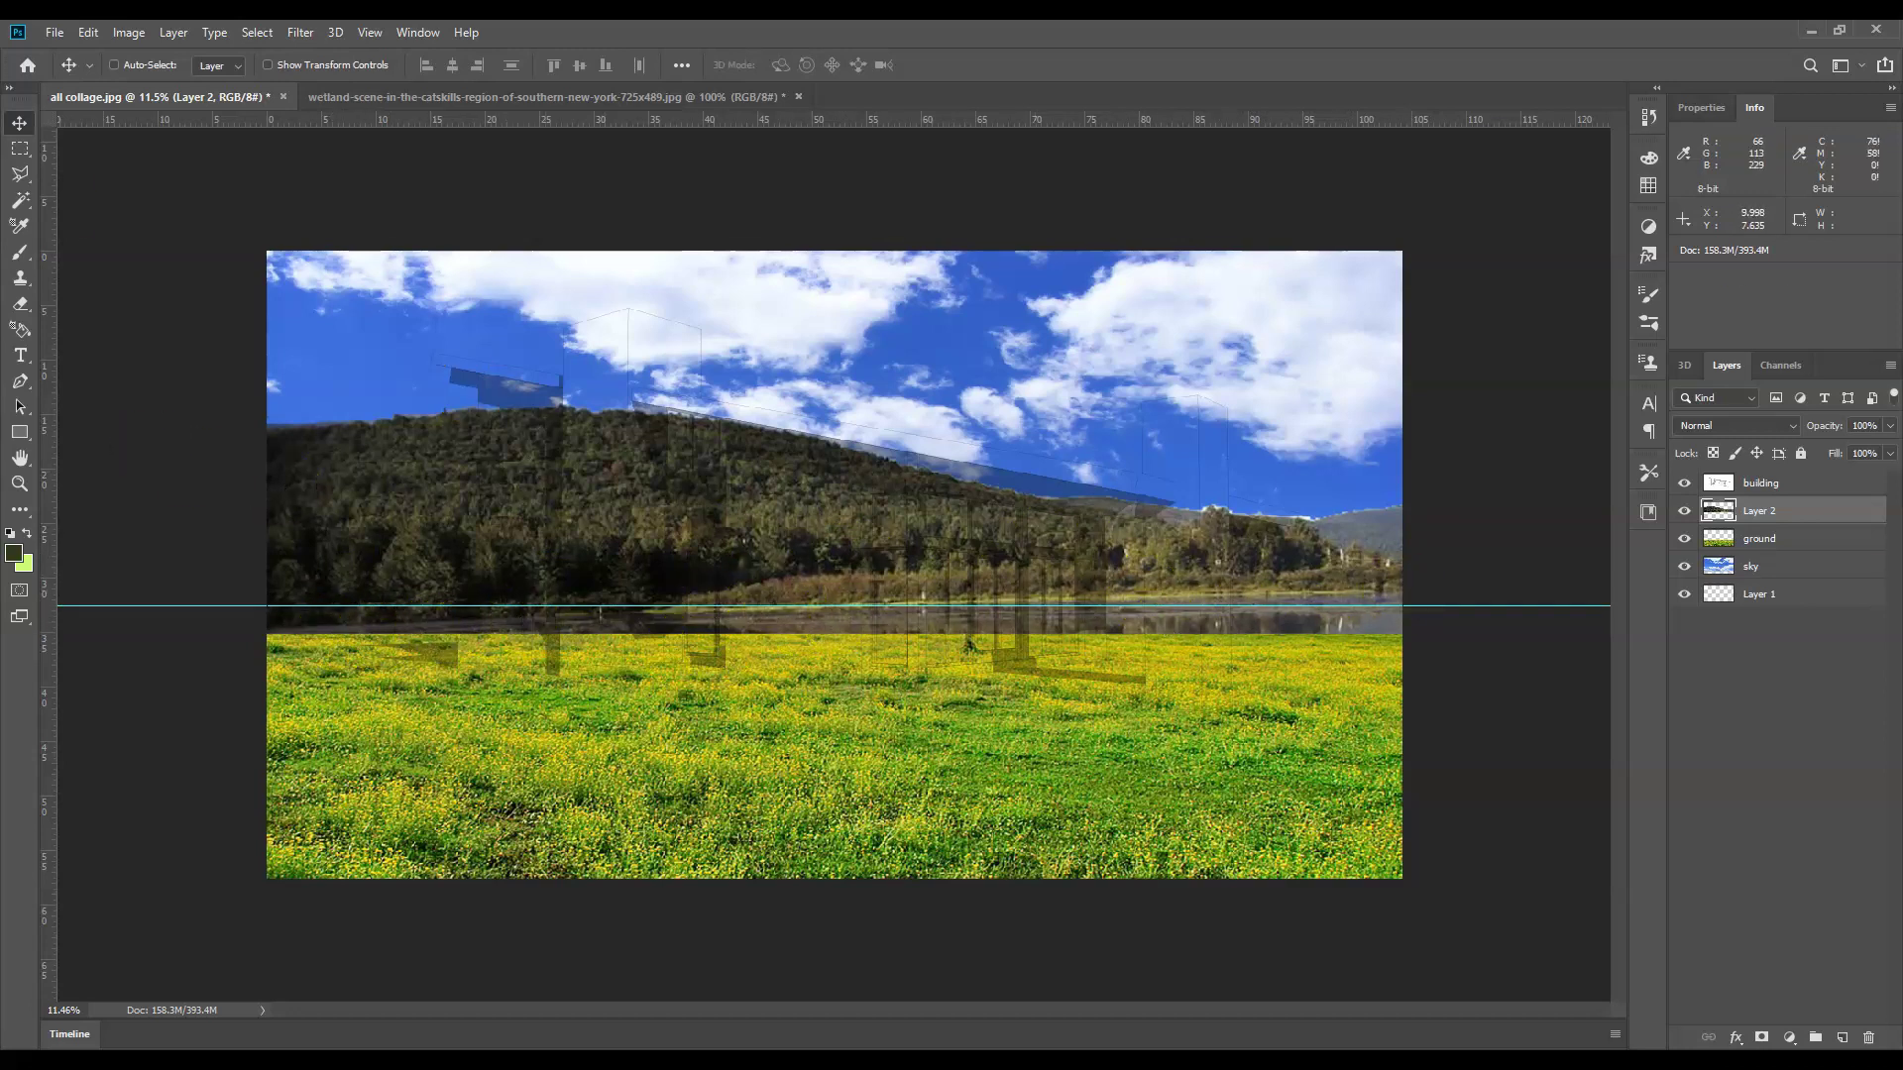
- Outline the hillside strip below the horizon guide with the Polygonal Lasso, delete it and deselect
left_click(19, 178)
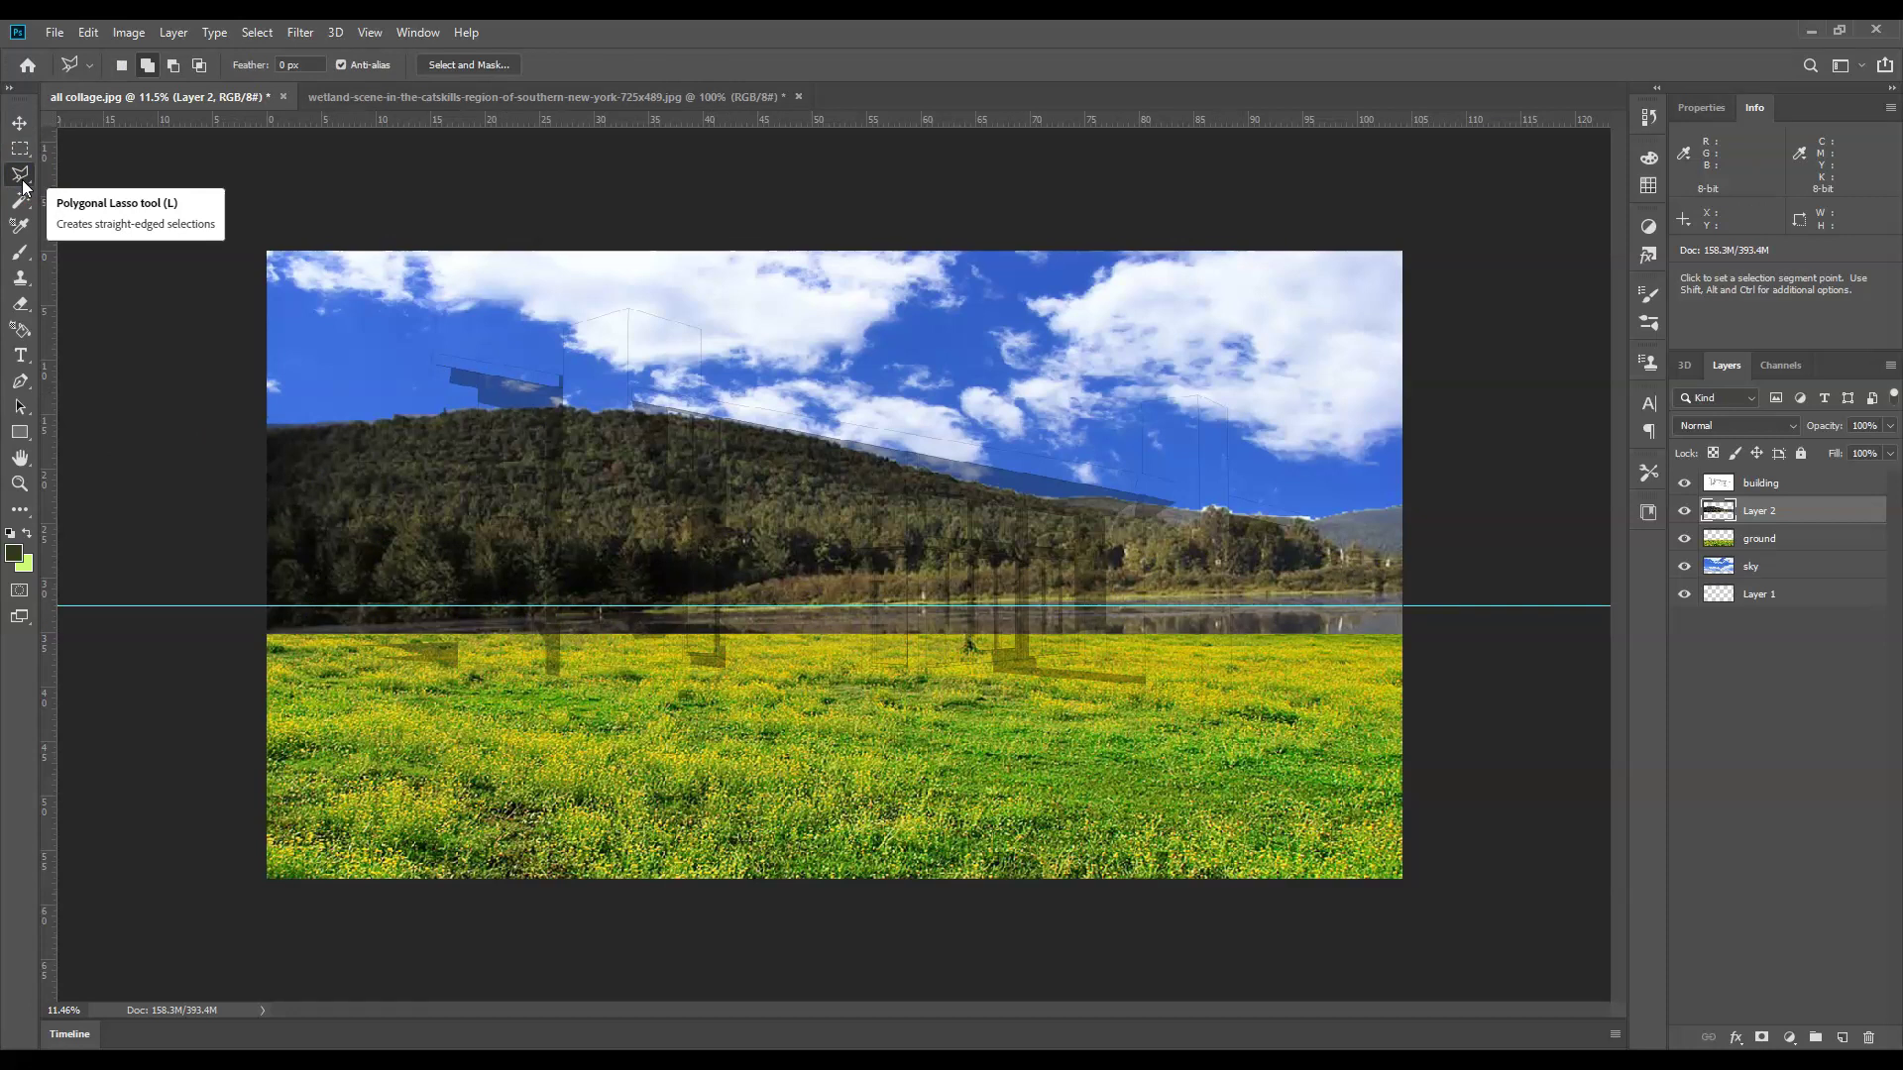
left_click(591, 616)
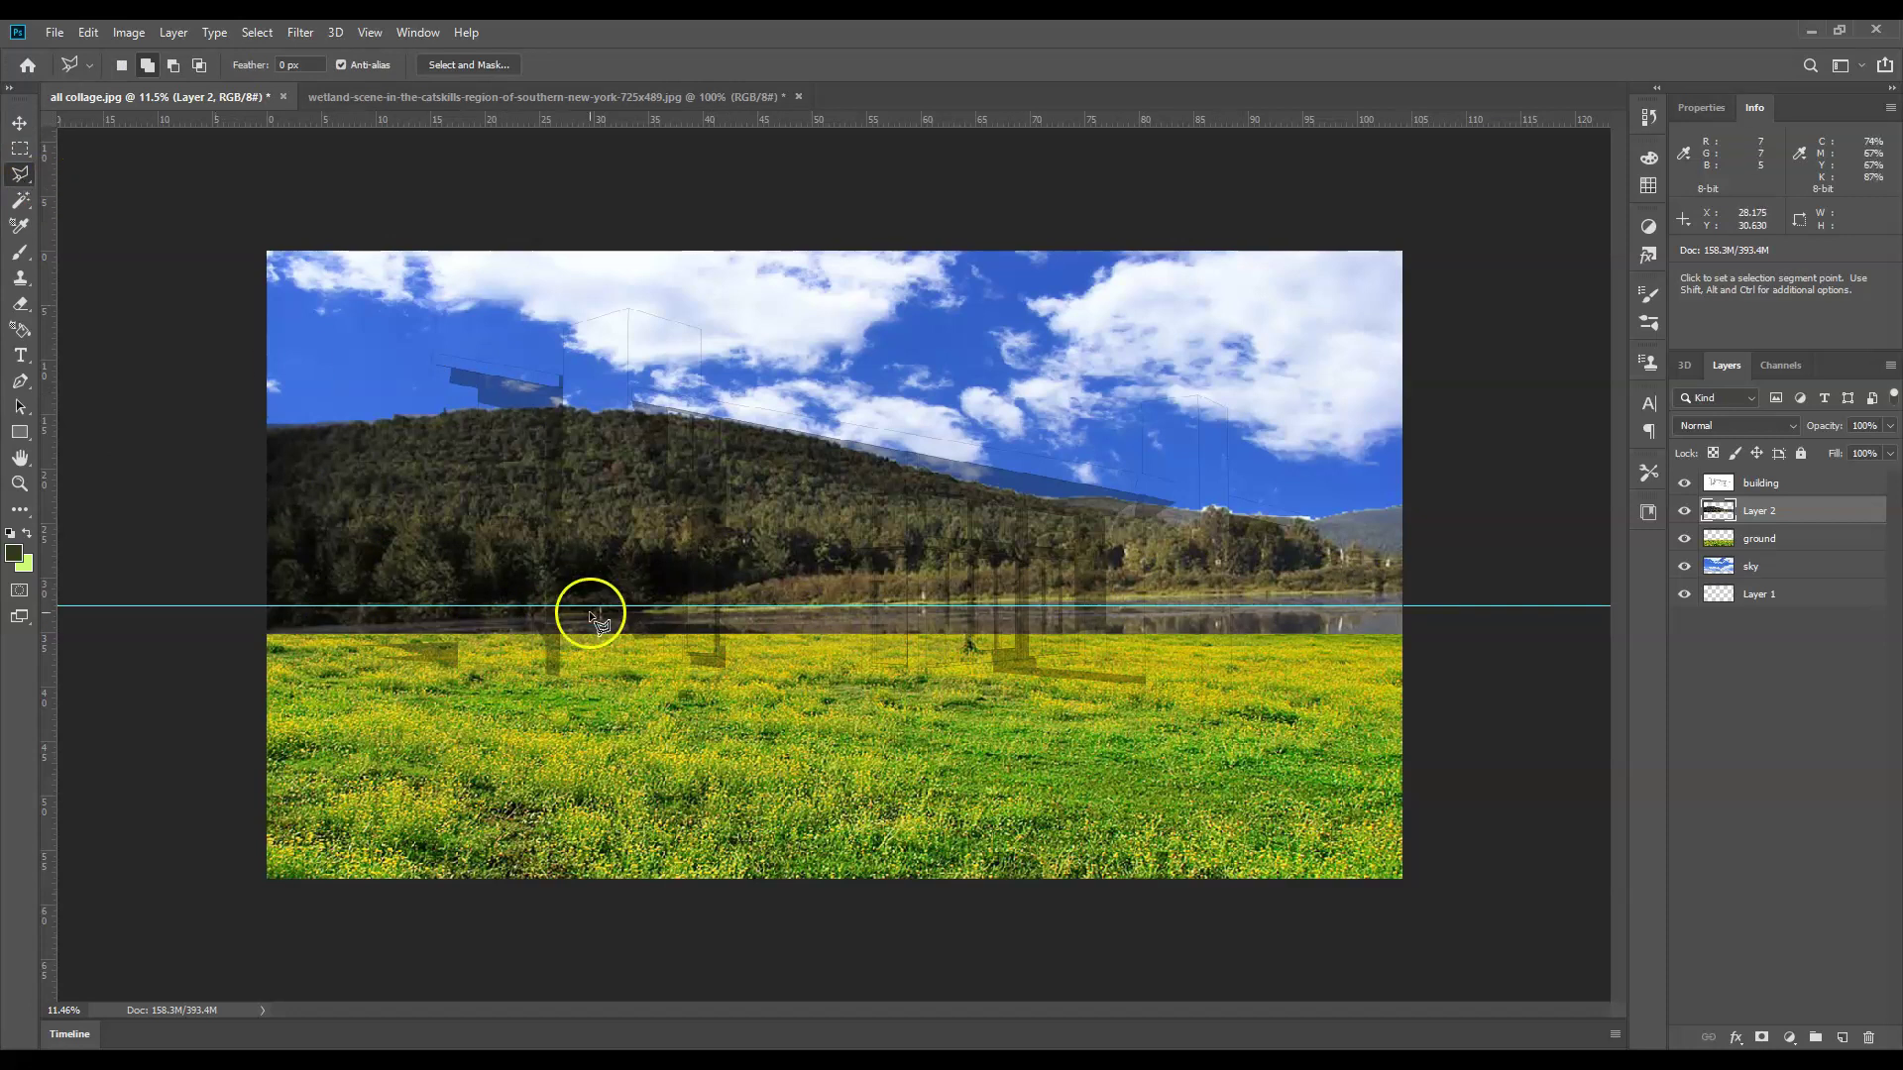
left_click(270, 631)
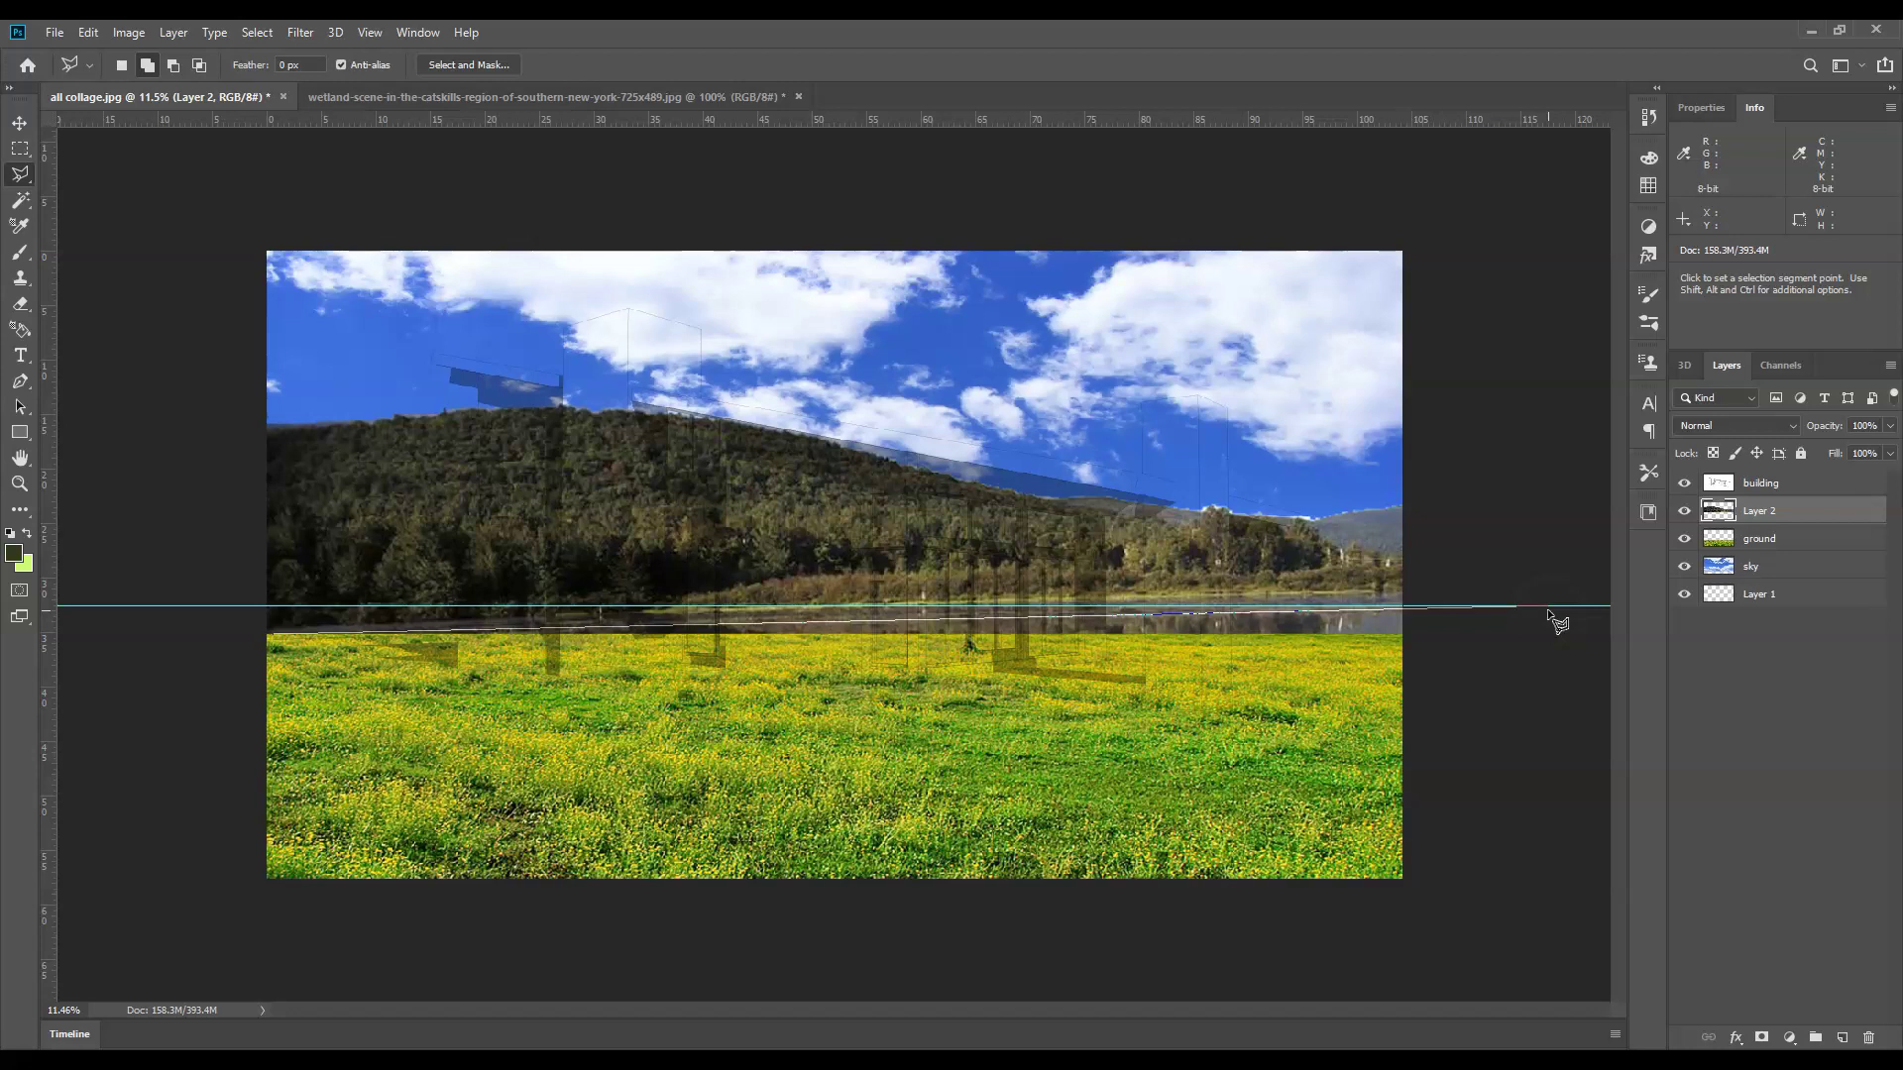
mouse_move(1128, 679)
left_mouse_down()
mouse_move(1381, 607)
mouse_move(1457, 620)
left_mouse_up()
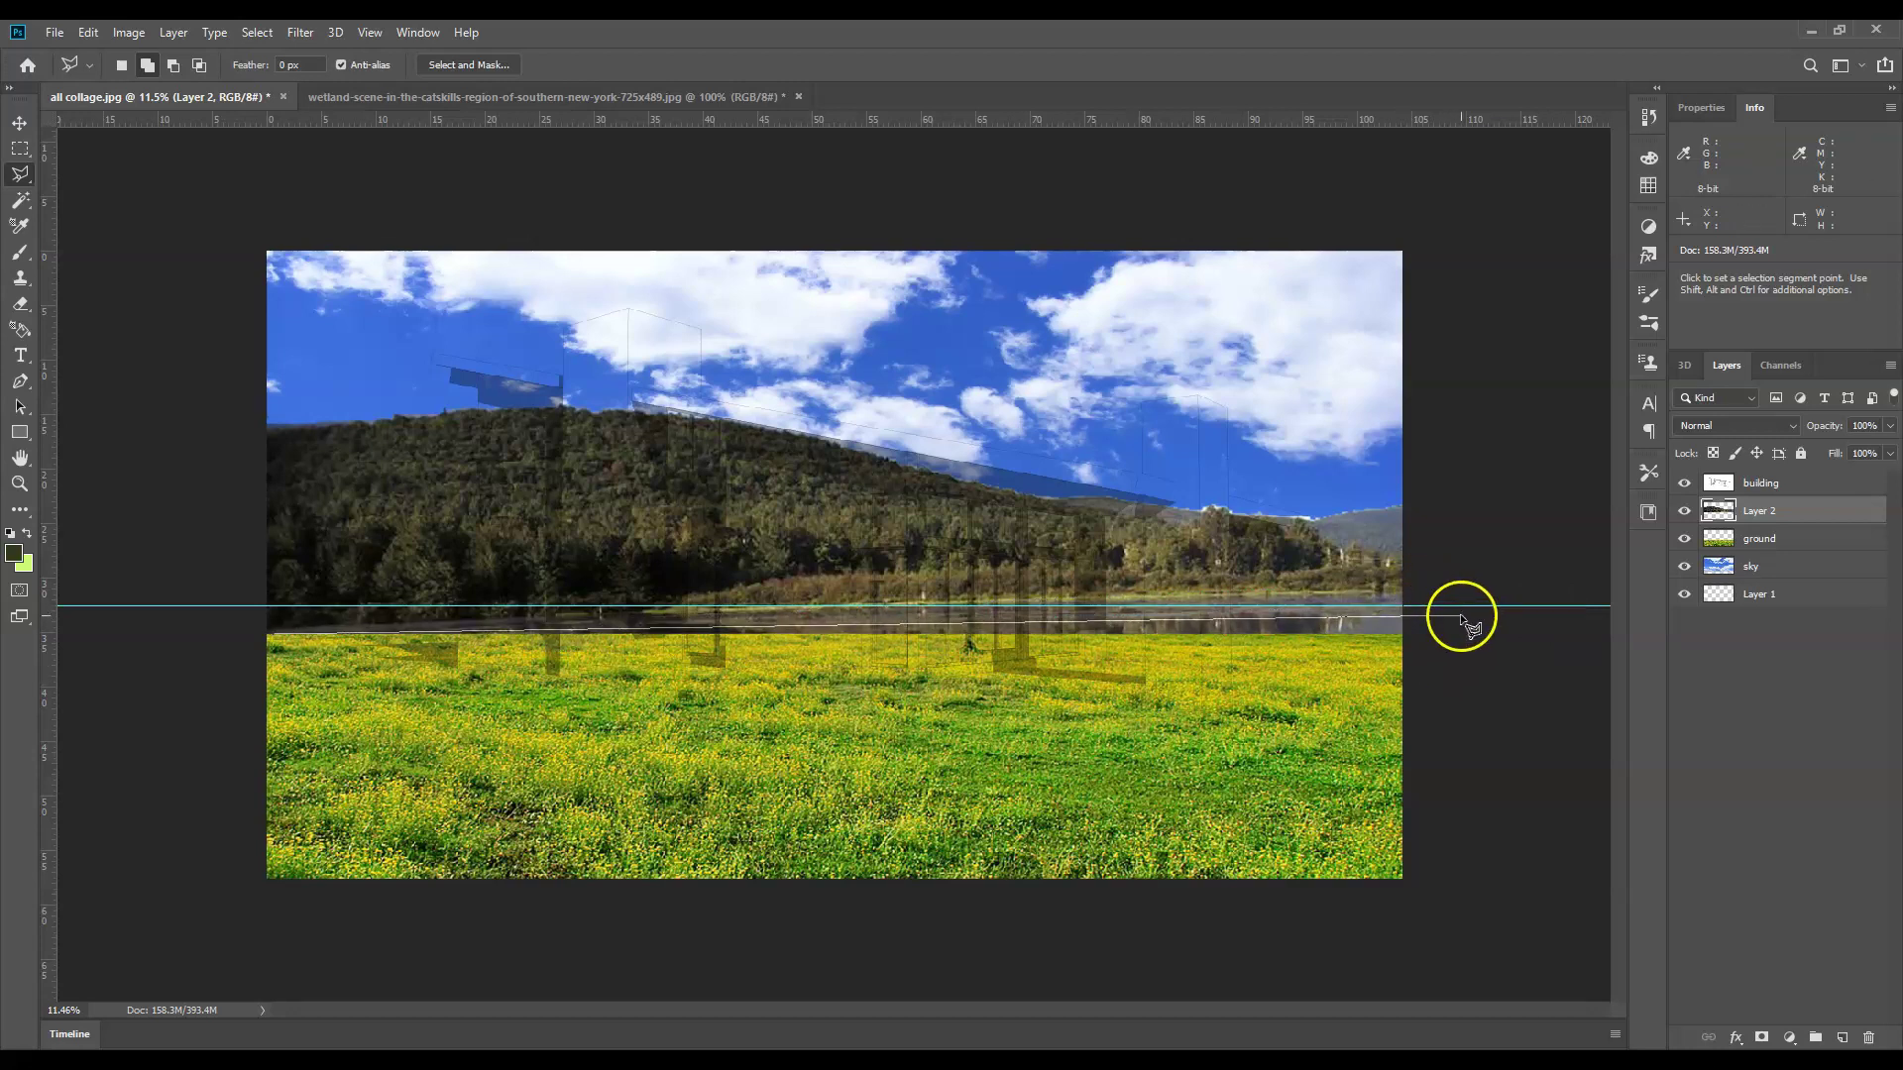
left_click(1461, 616)
left_click(1466, 669)
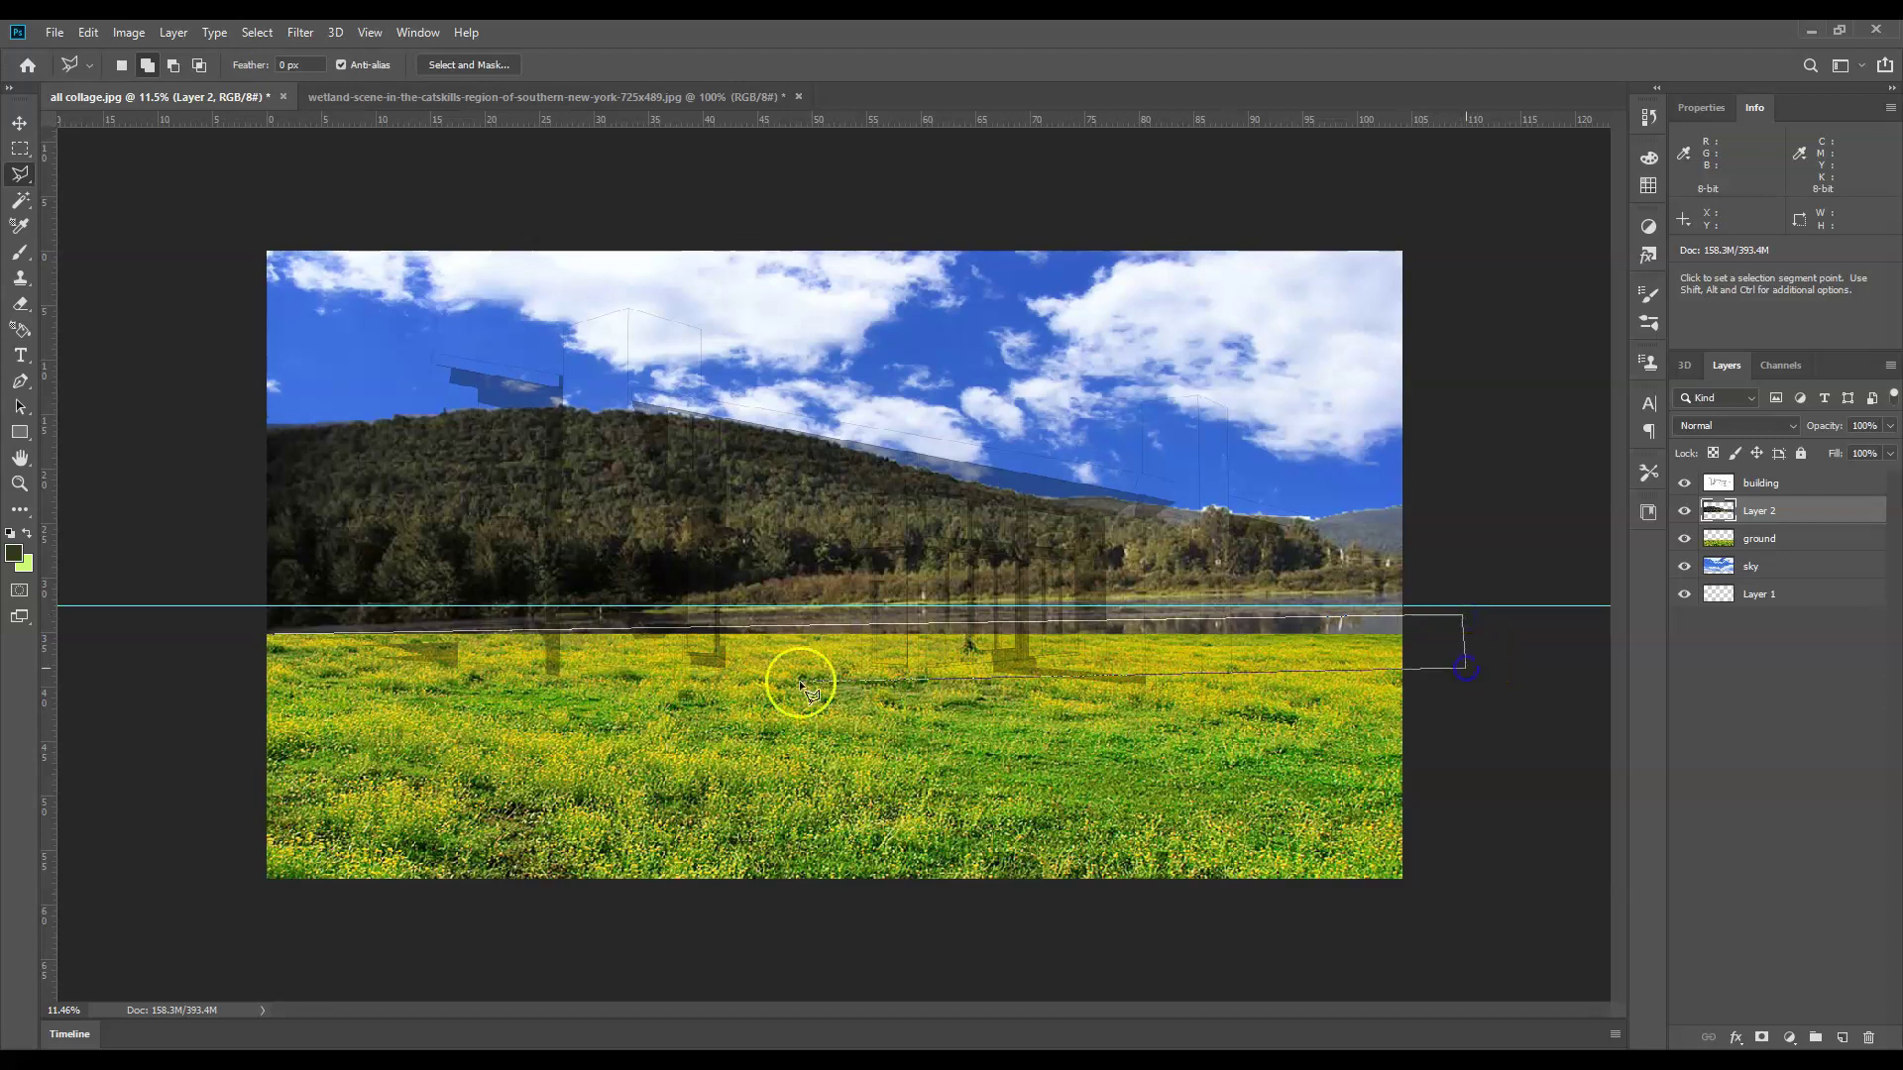
double_click(235, 687)
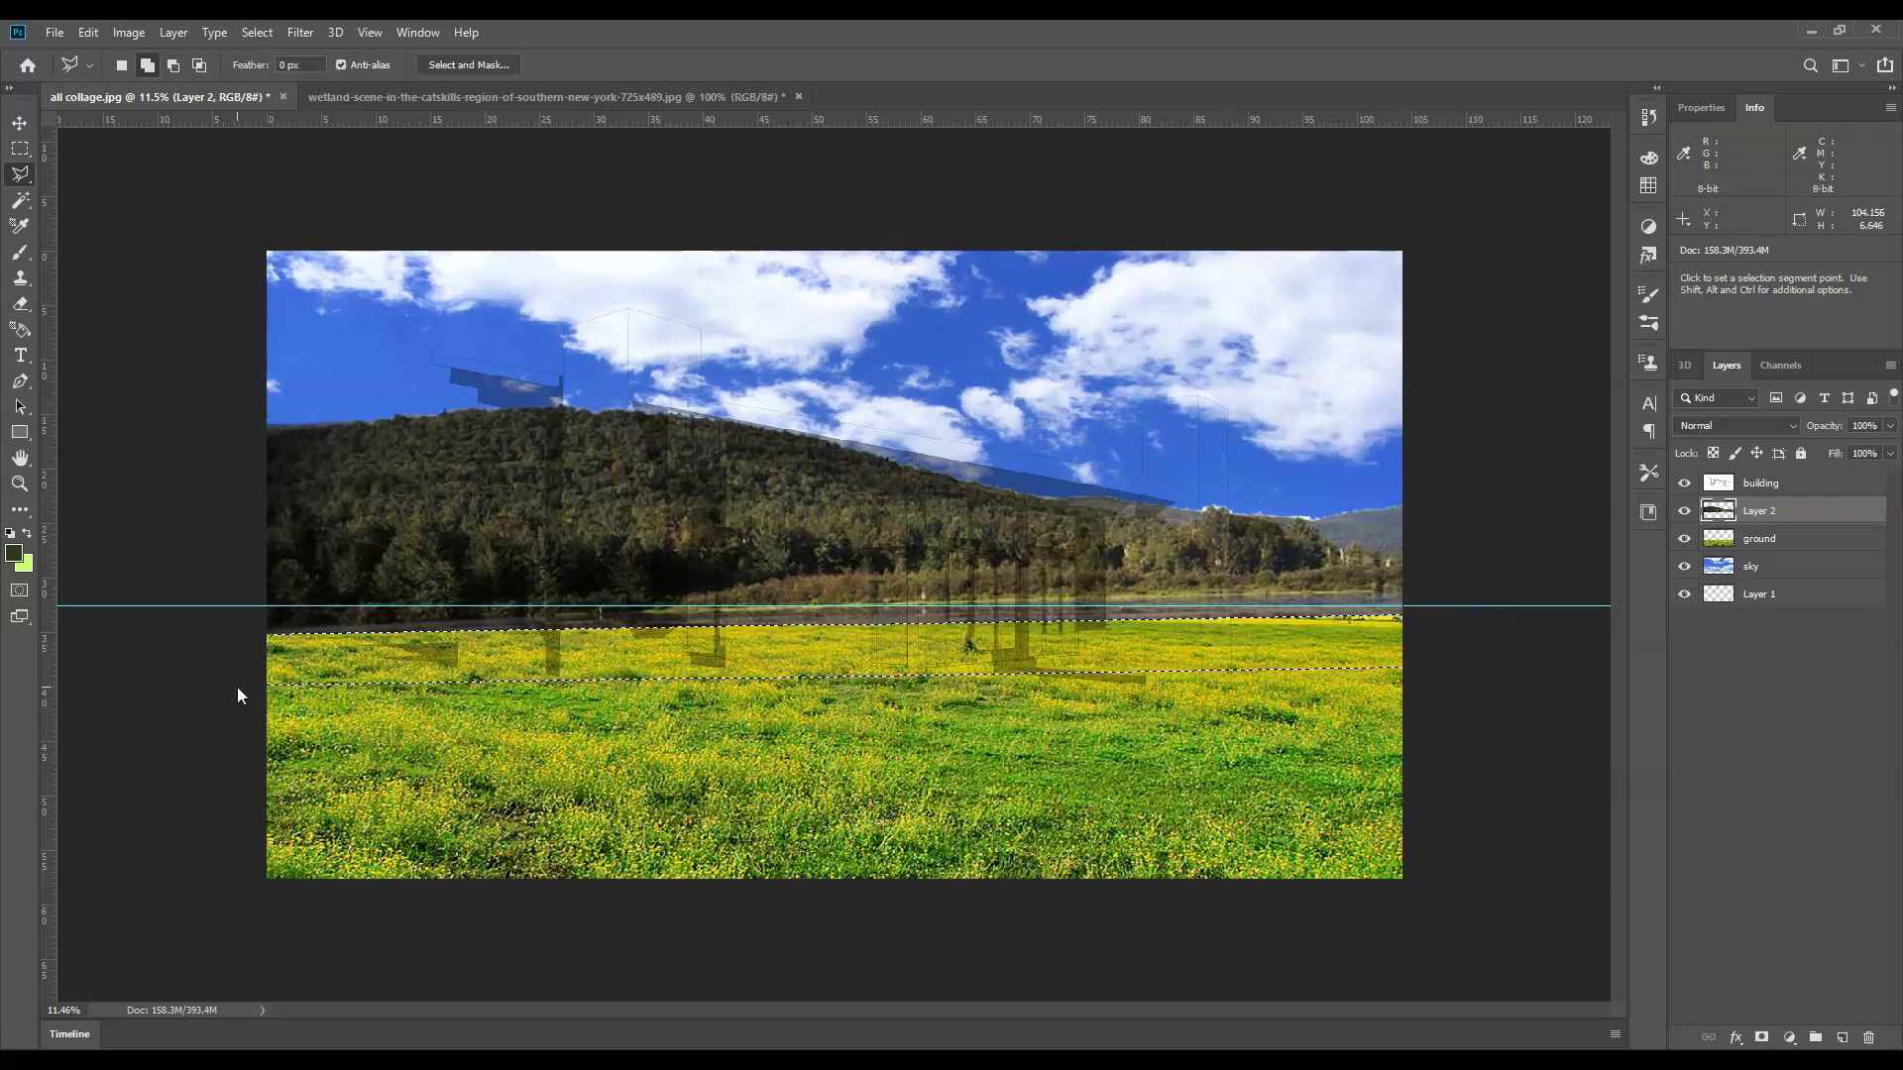
left_click_drag(318, 650, 347, 666)
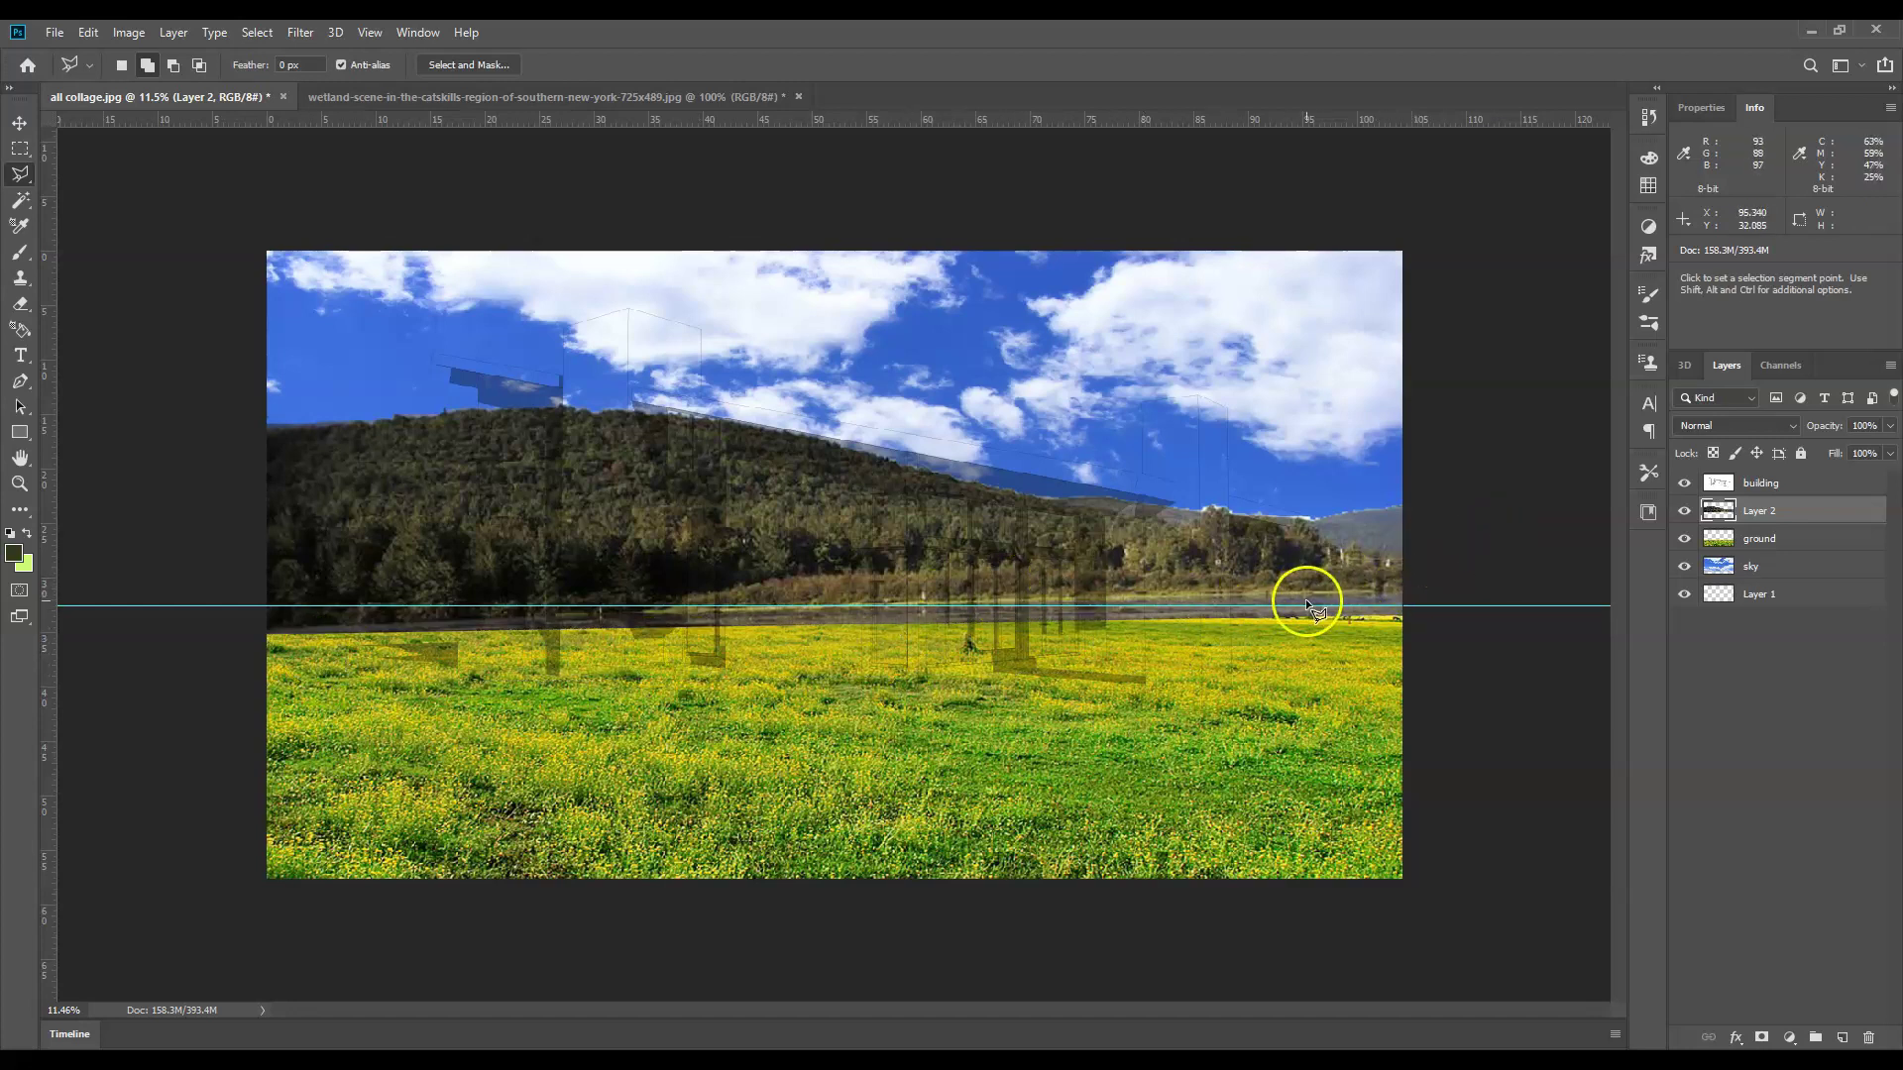
left_click(19, 123)
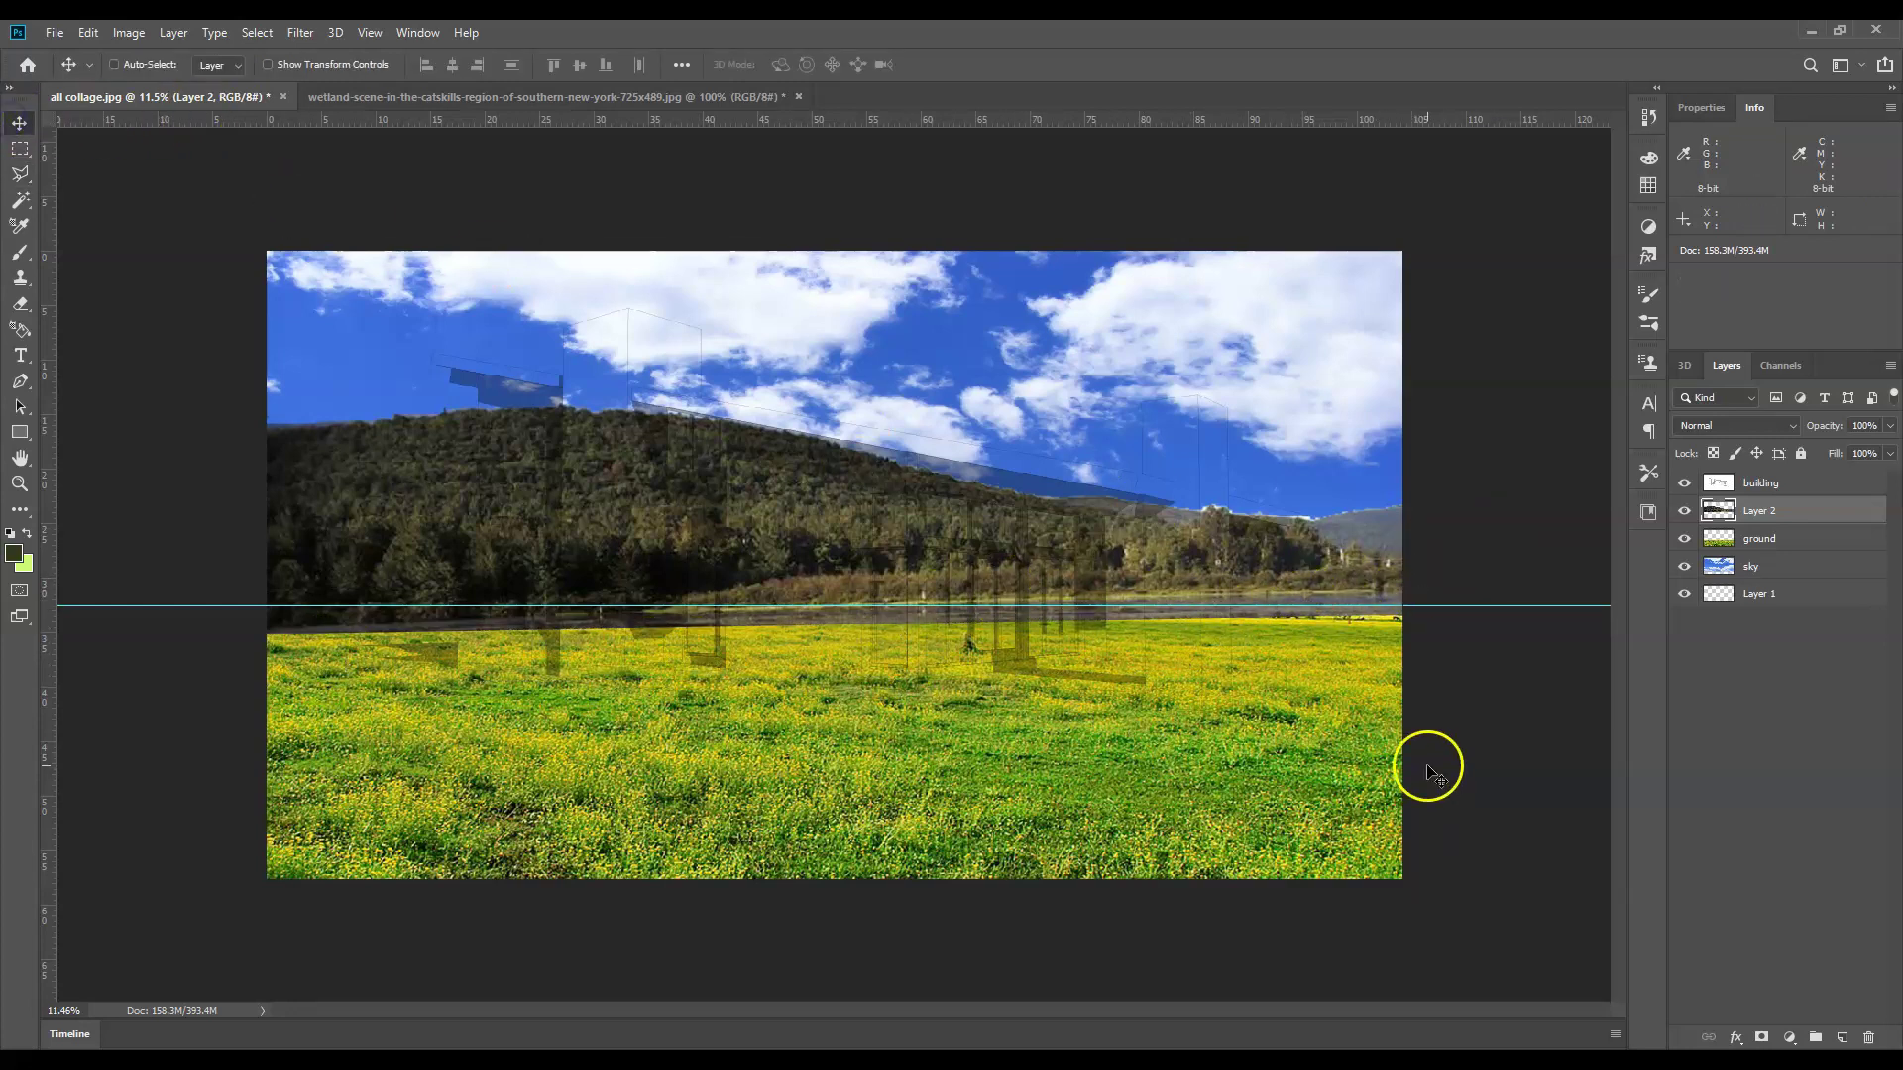
- Drag Layer 2 down until the hillside base sits just below the horizontal guide
left_click(1309, 696)
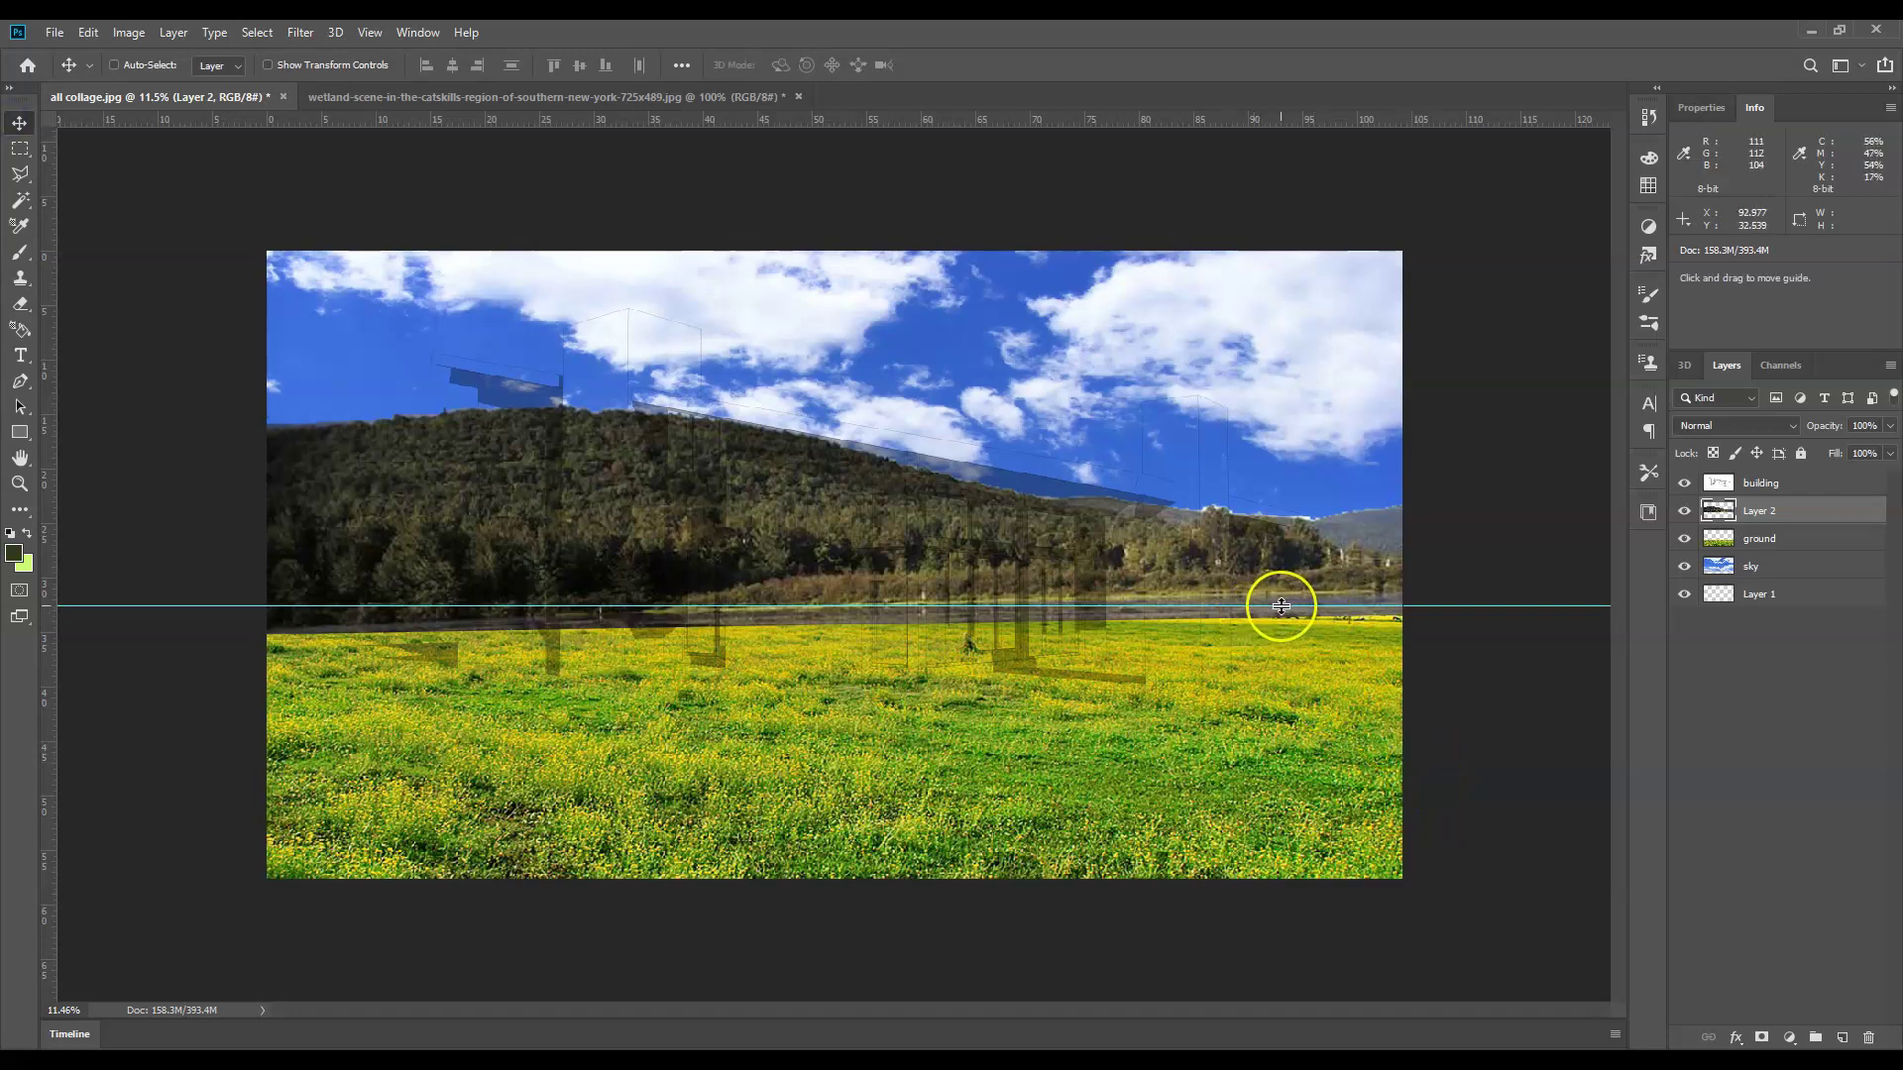
left_click(680, 556)
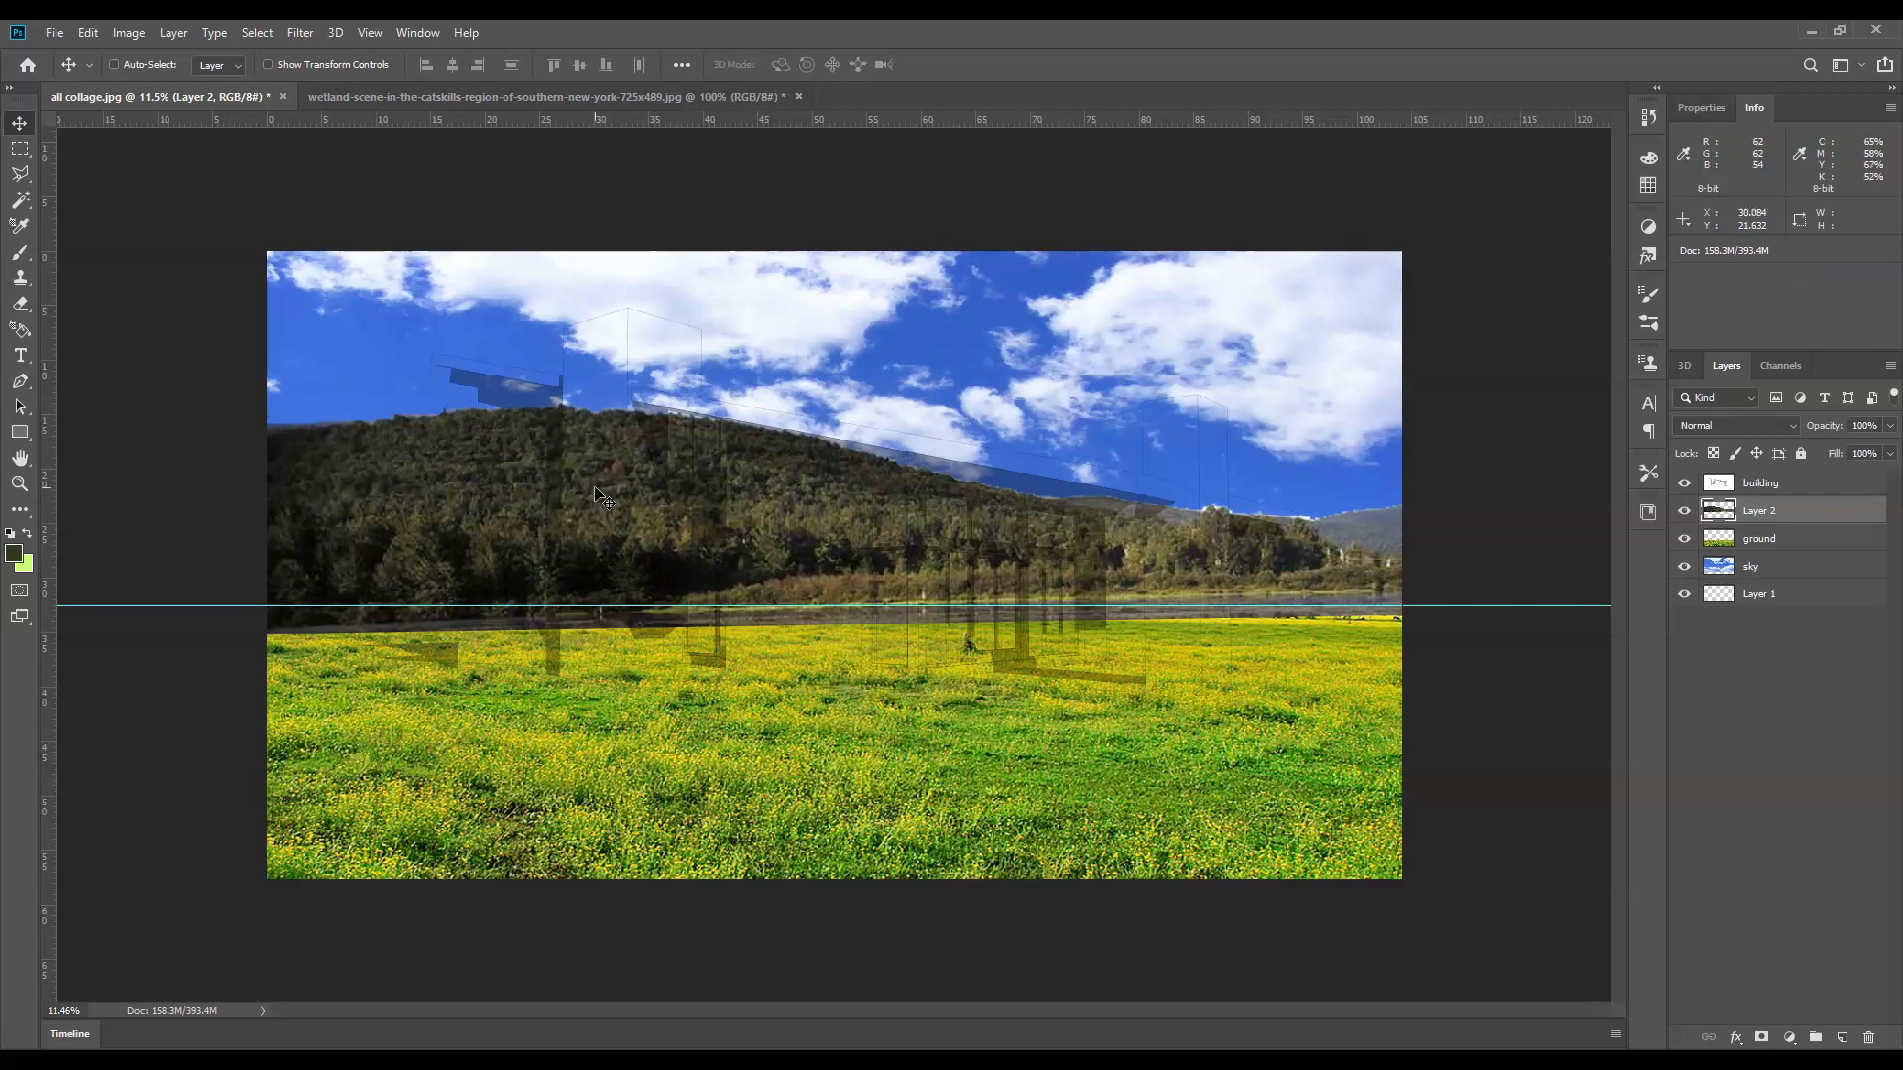
left_click(667, 614)
left_click_drag(436, 506, 429, 530)
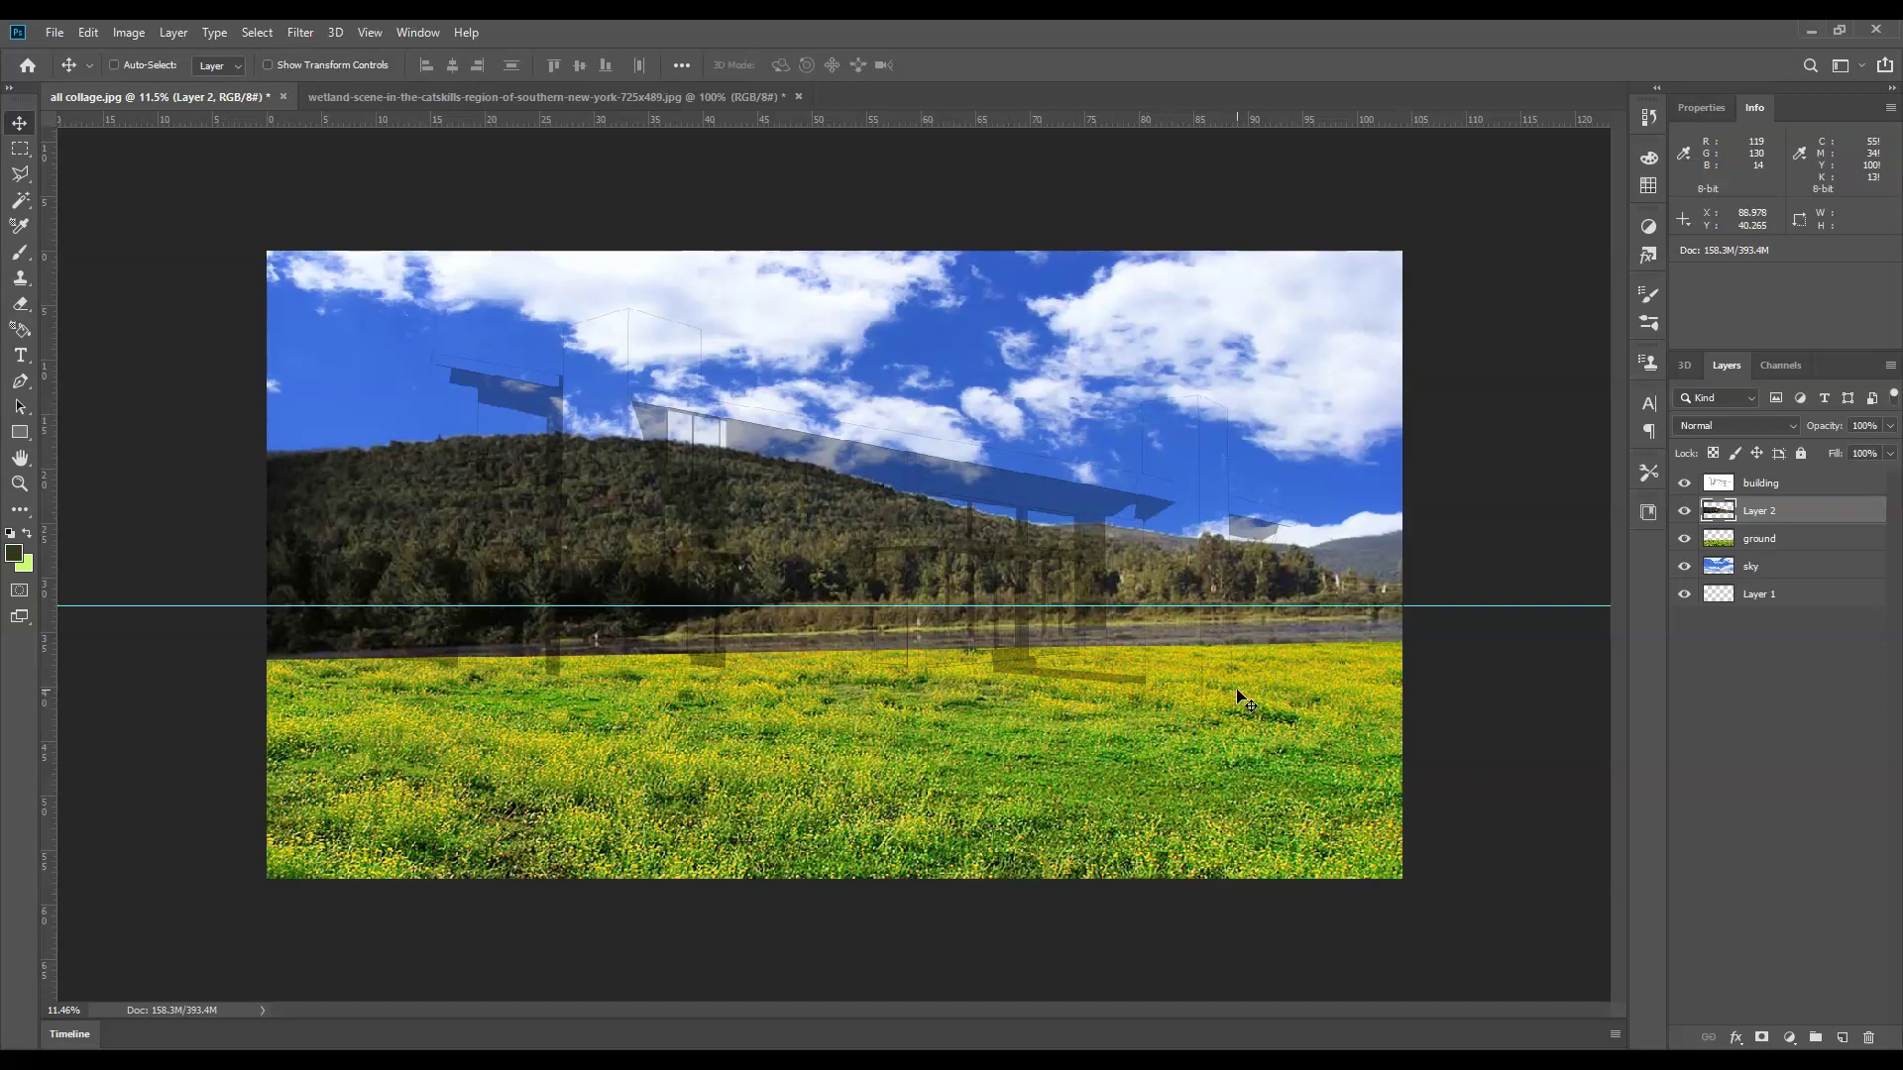
mouse_move(650, 594)
left_mouse_down()
mouse_move(1203, 594)
mouse_move(550, 599)
mouse_move(616, 561)
left_mouse_up()
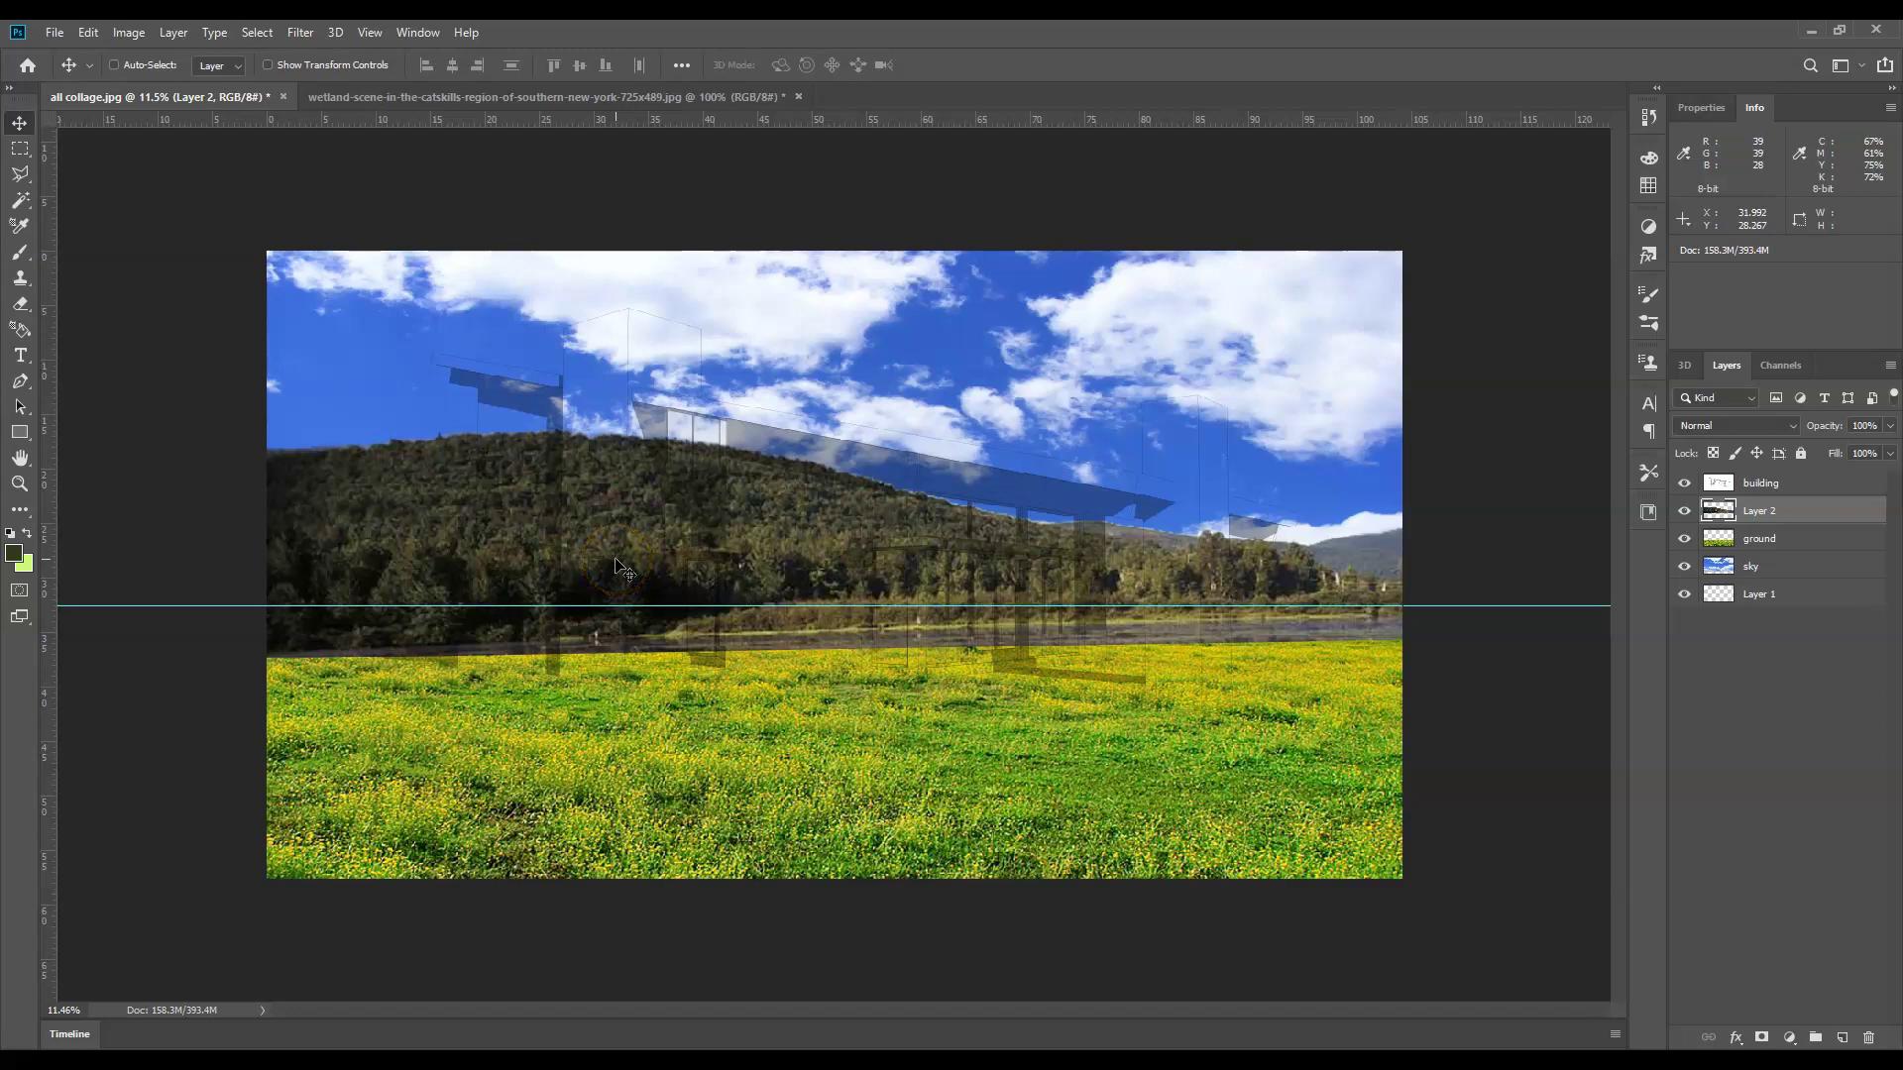
left_click_drag(756, 616, 758, 640)
- Brighten Layer 2's hillside midtones in Levels by setting the gamma input to 1.14
left_click(129, 32)
mouse_move(140, 83)
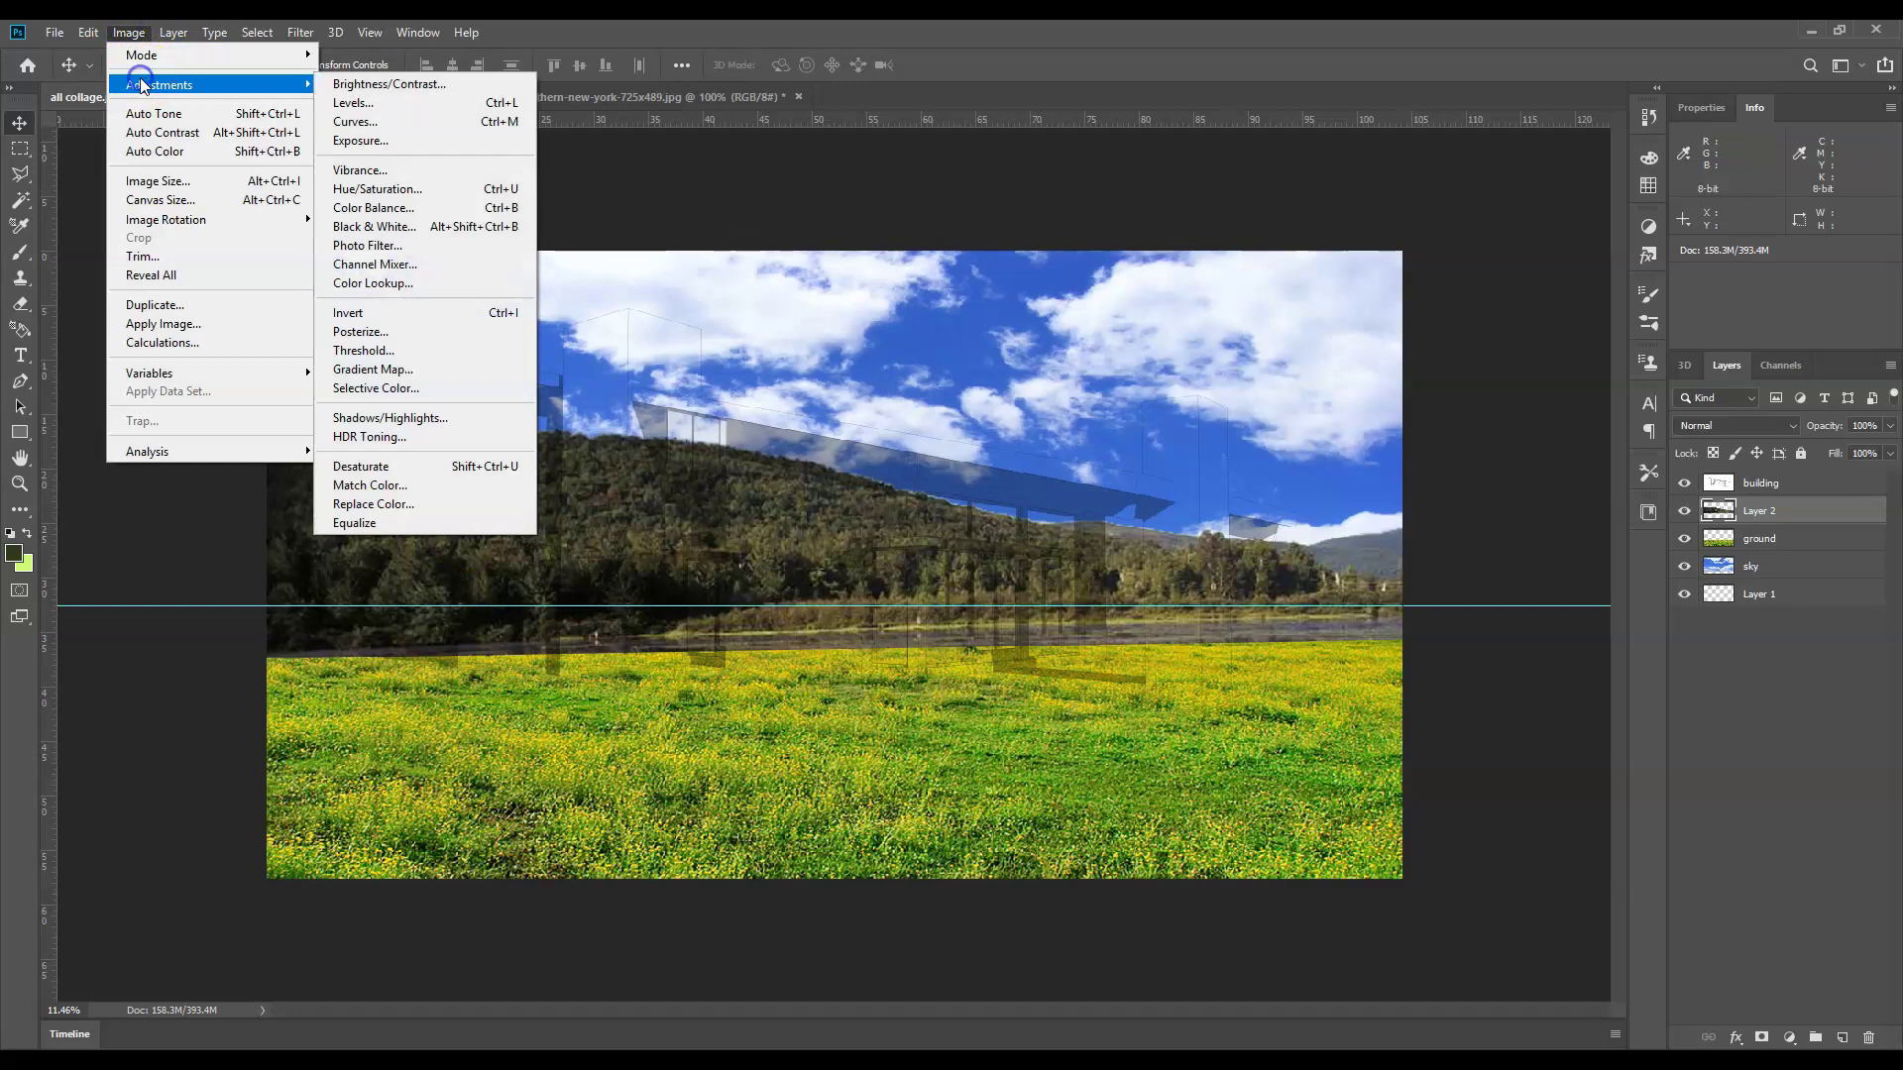
left_click(348, 106)
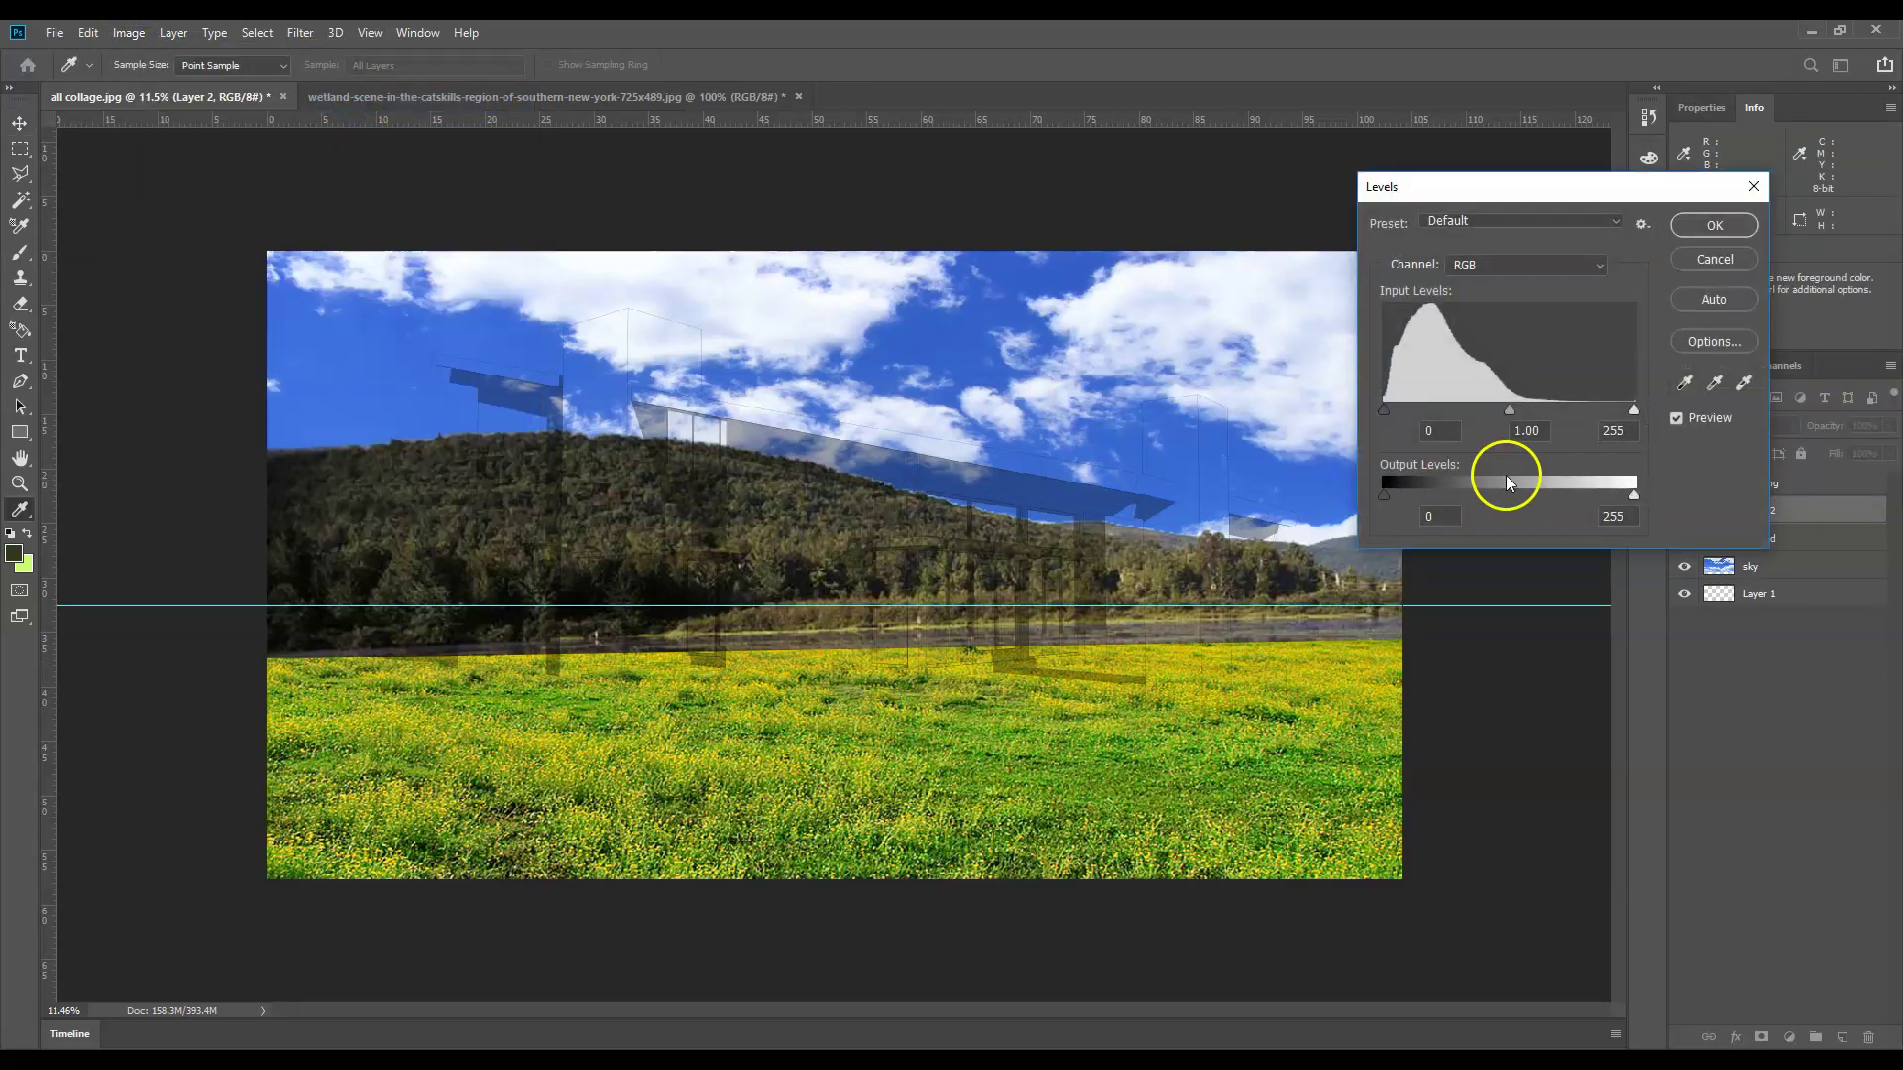
left_click_drag(1509, 409, 1498, 409)
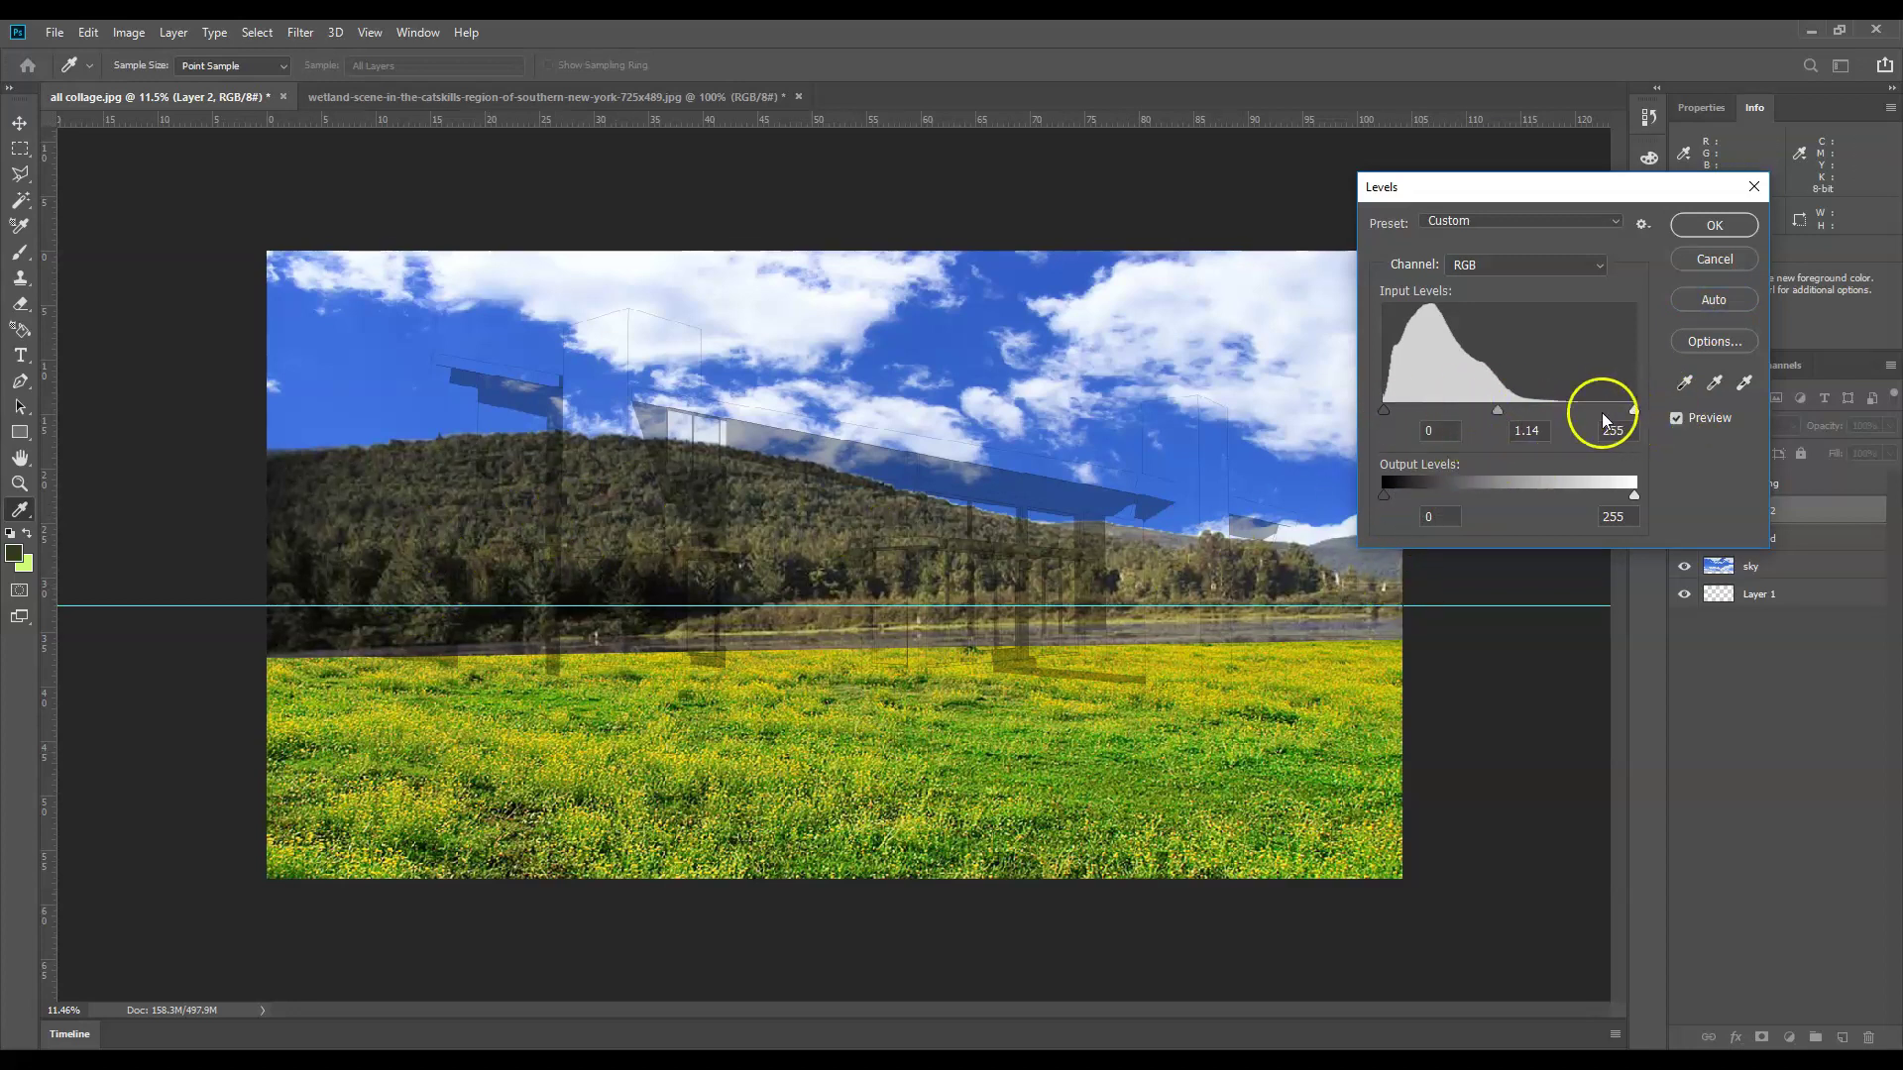
- Apply the hillside Levels, then auto-correct the ground layer's tones in a new Levels adjustment
left_click(1713, 225)
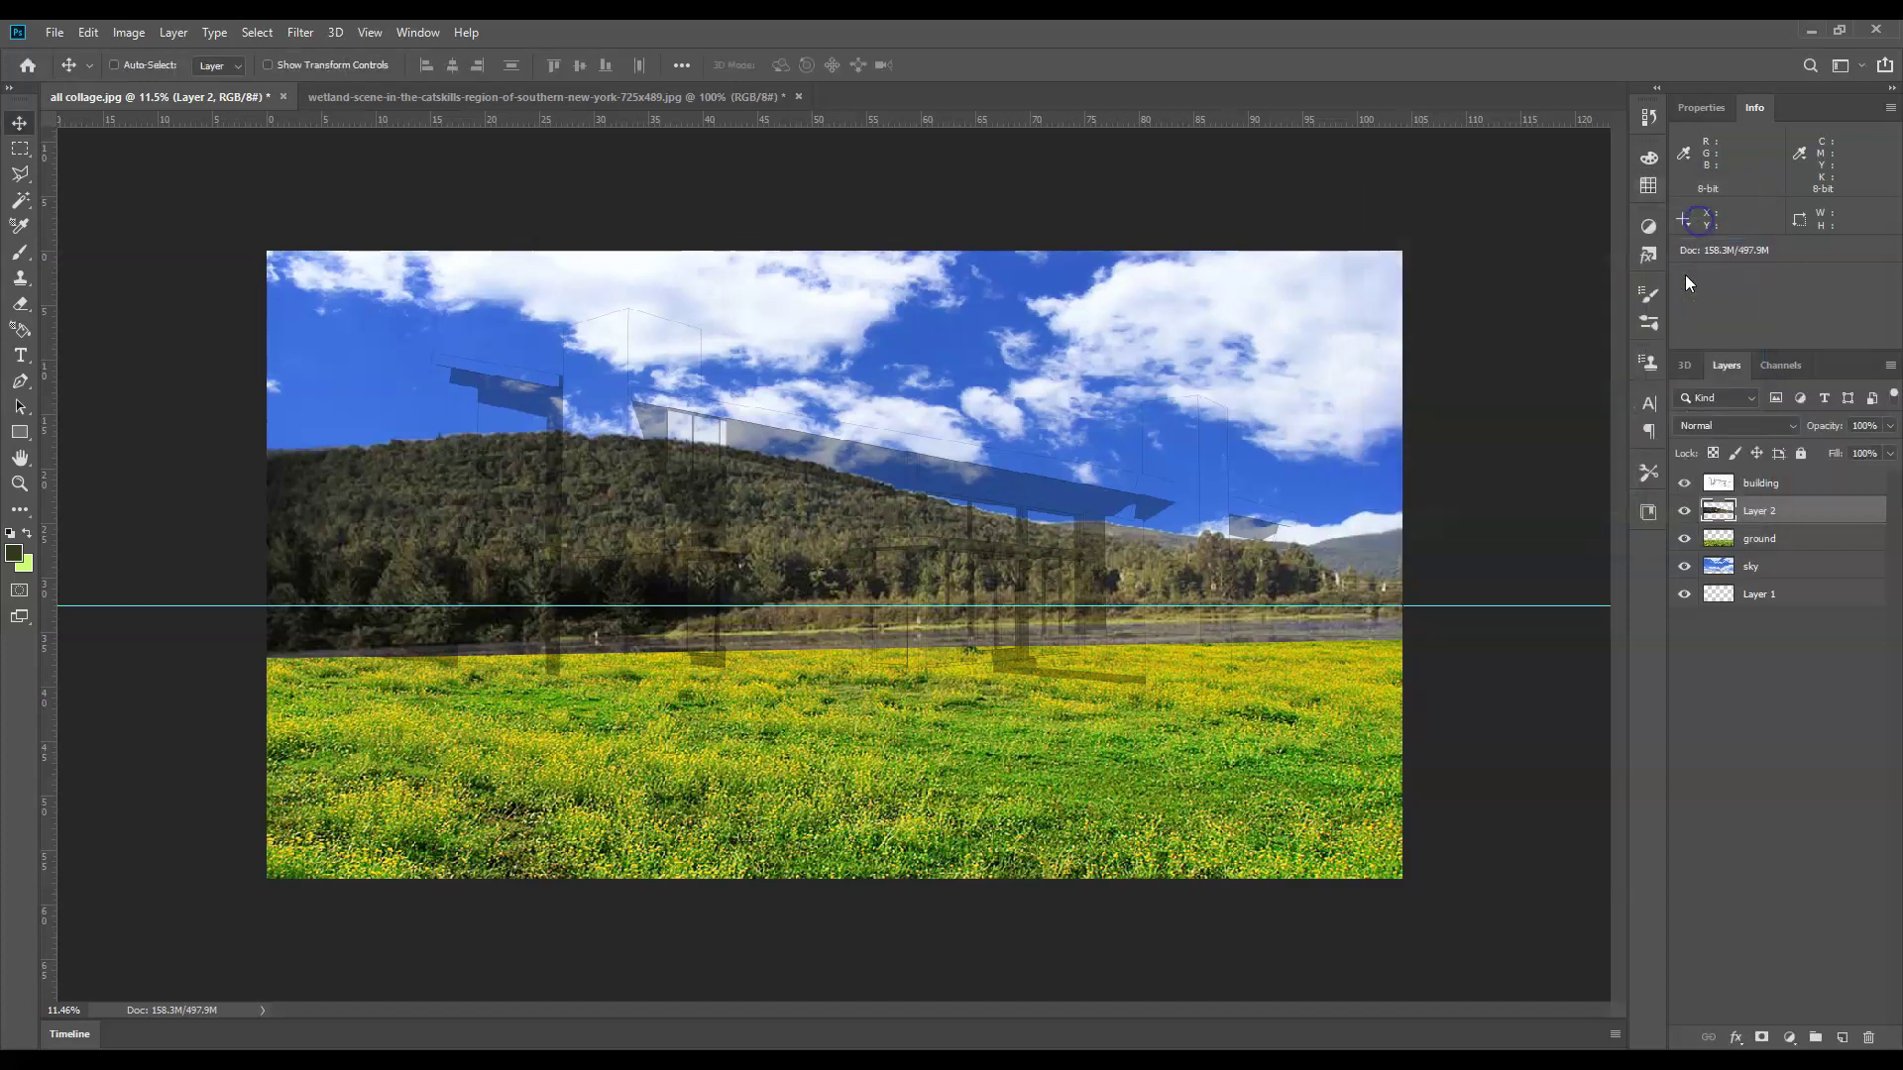
left_click(1764, 541)
left_click(129, 32)
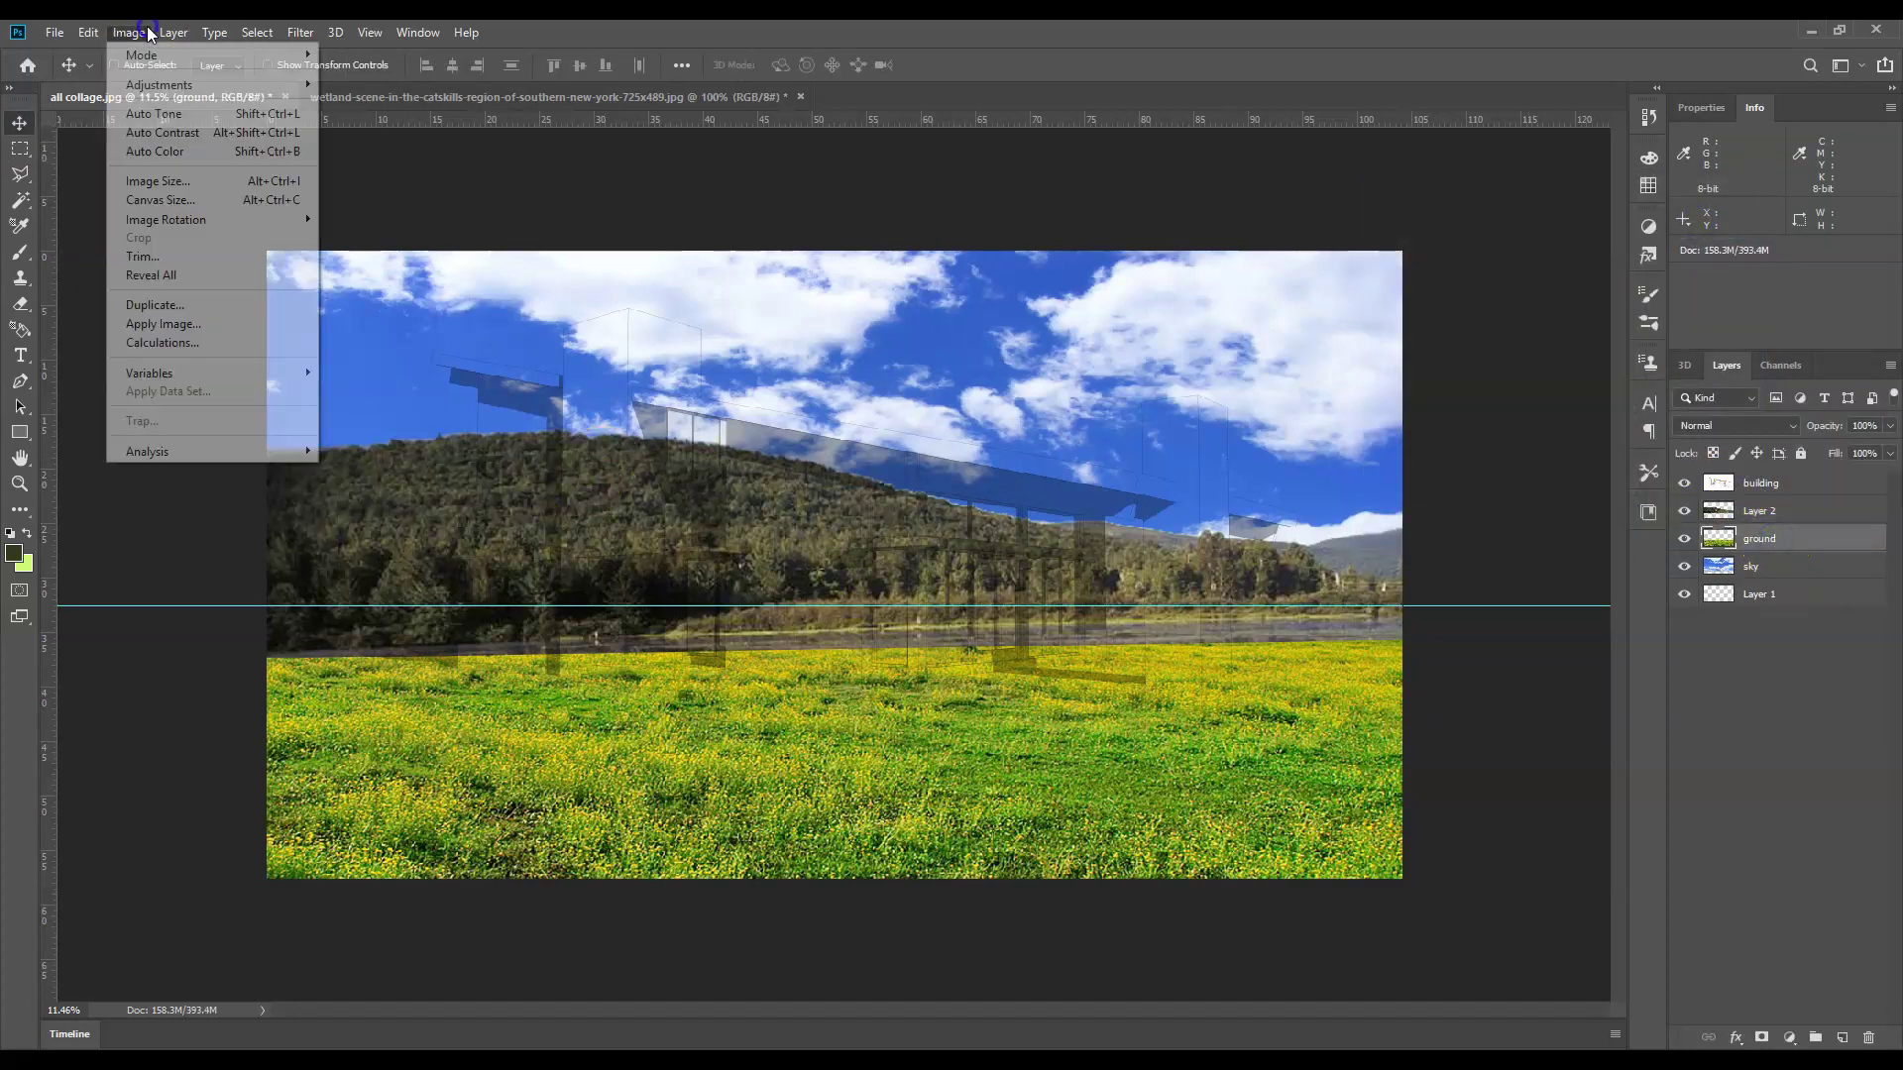
mouse_move(158, 85)
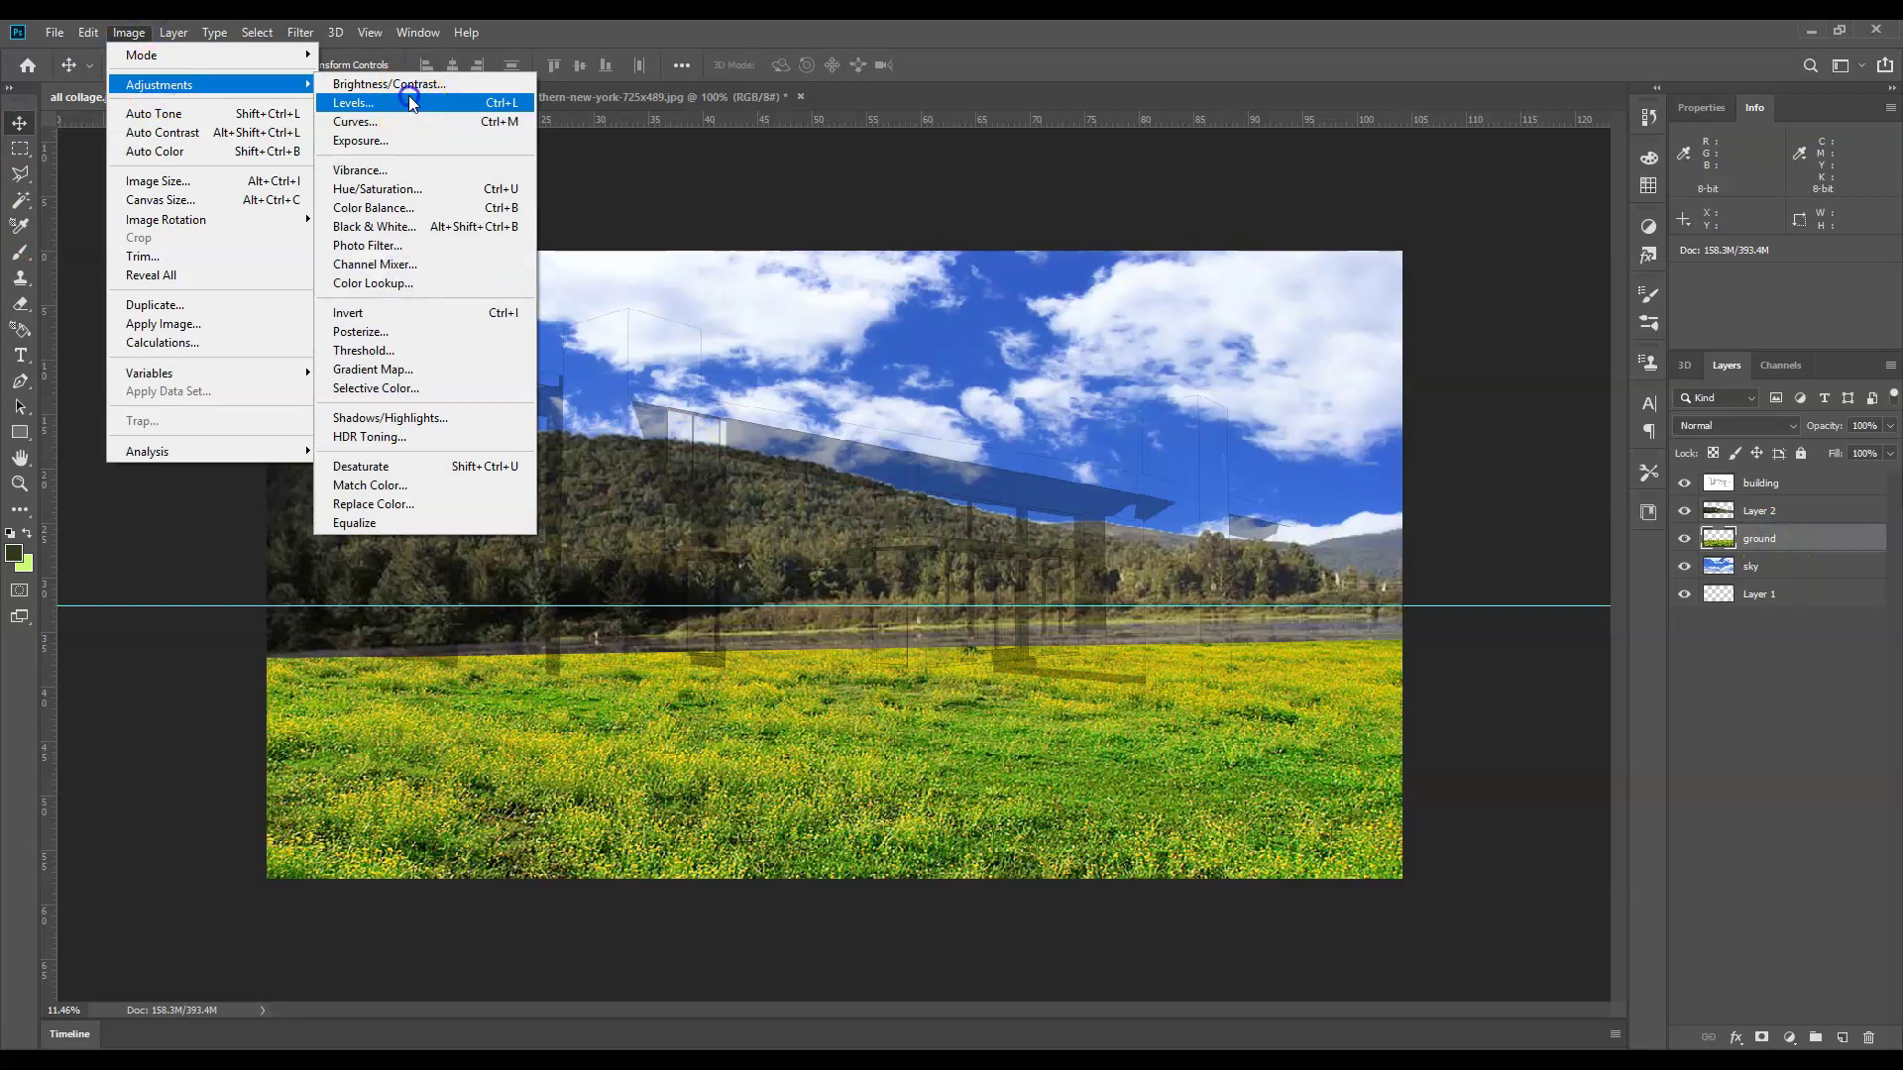
left_click(411, 103)
left_click(1731, 301)
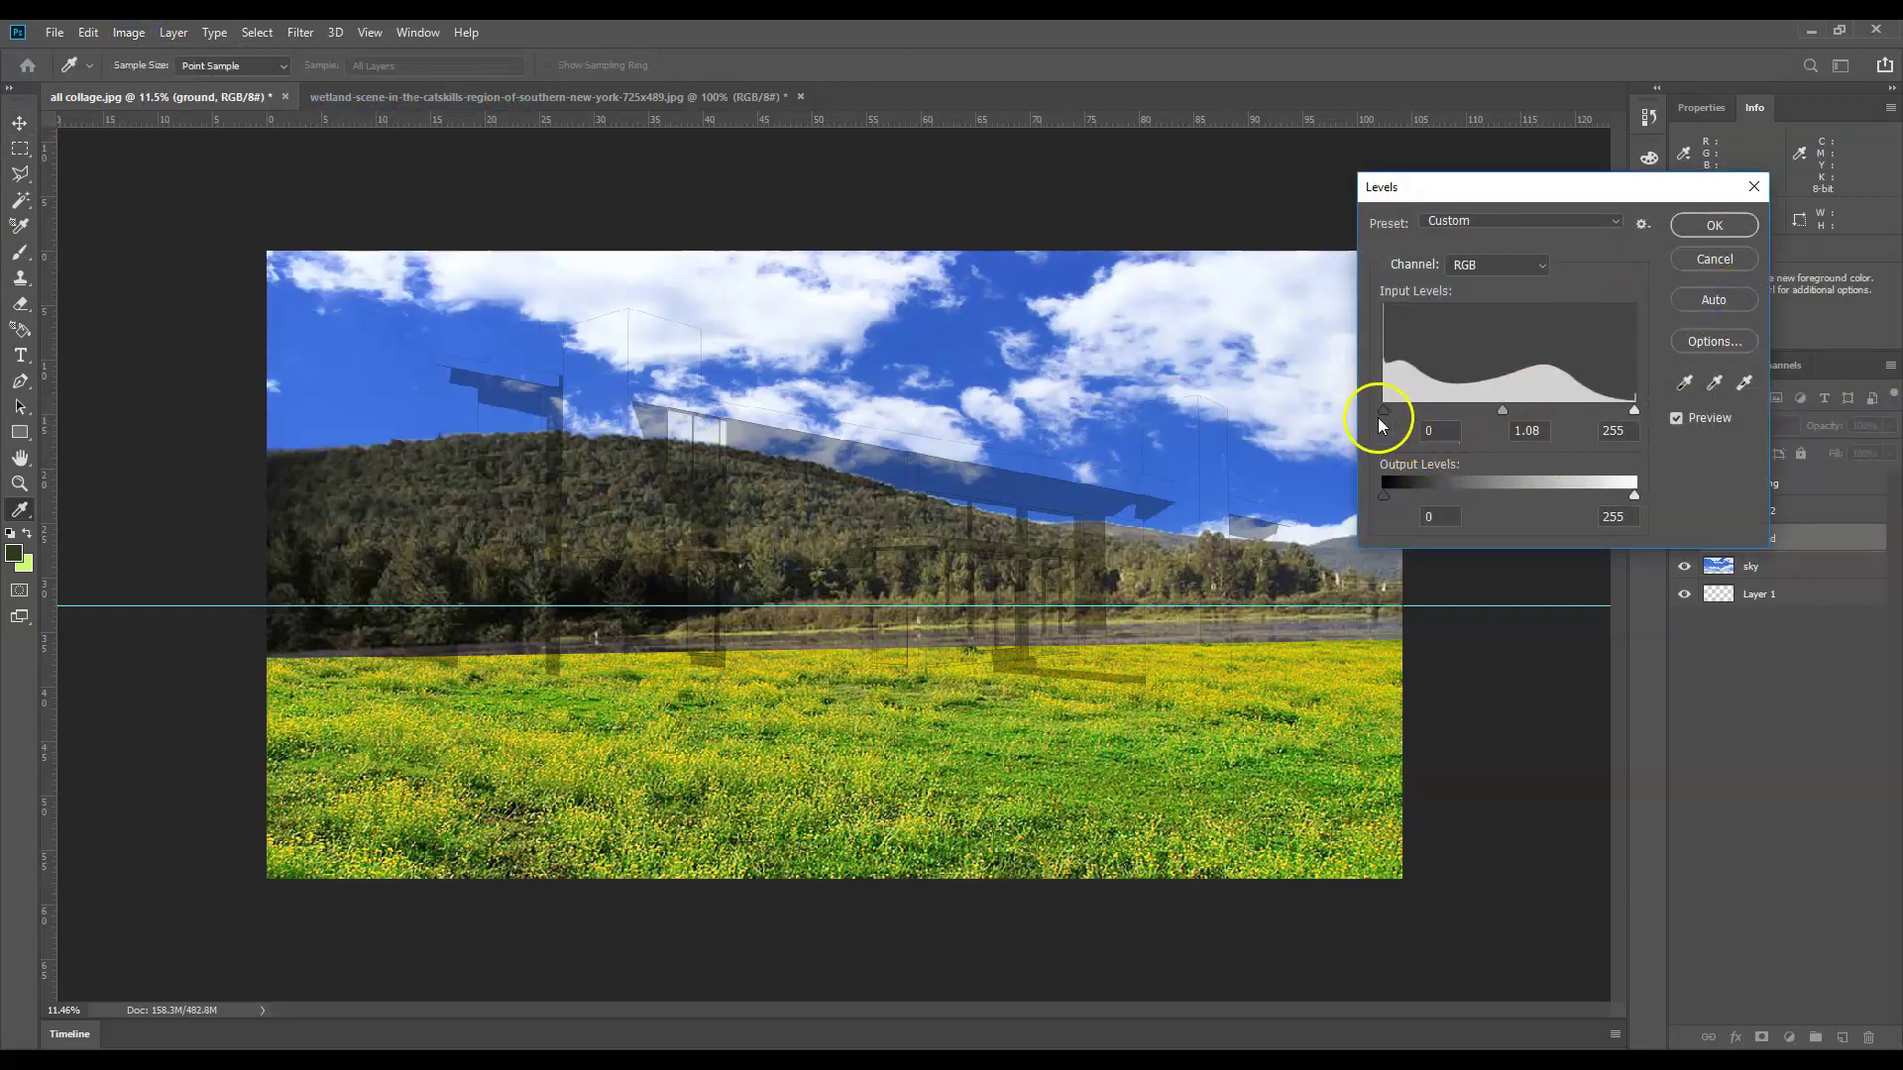
- Set the grass Levels to input 29 / 0.91 / 255 with output black 49 and apply
left_click_drag(1384, 410, 1507, 414)
mouse_move(1633, 412)
left_mouse_down()
mouse_move(1611, 416)
mouse_move(1648, 415)
left_mouse_up()
left_click_drag(1385, 493, 1434, 492)
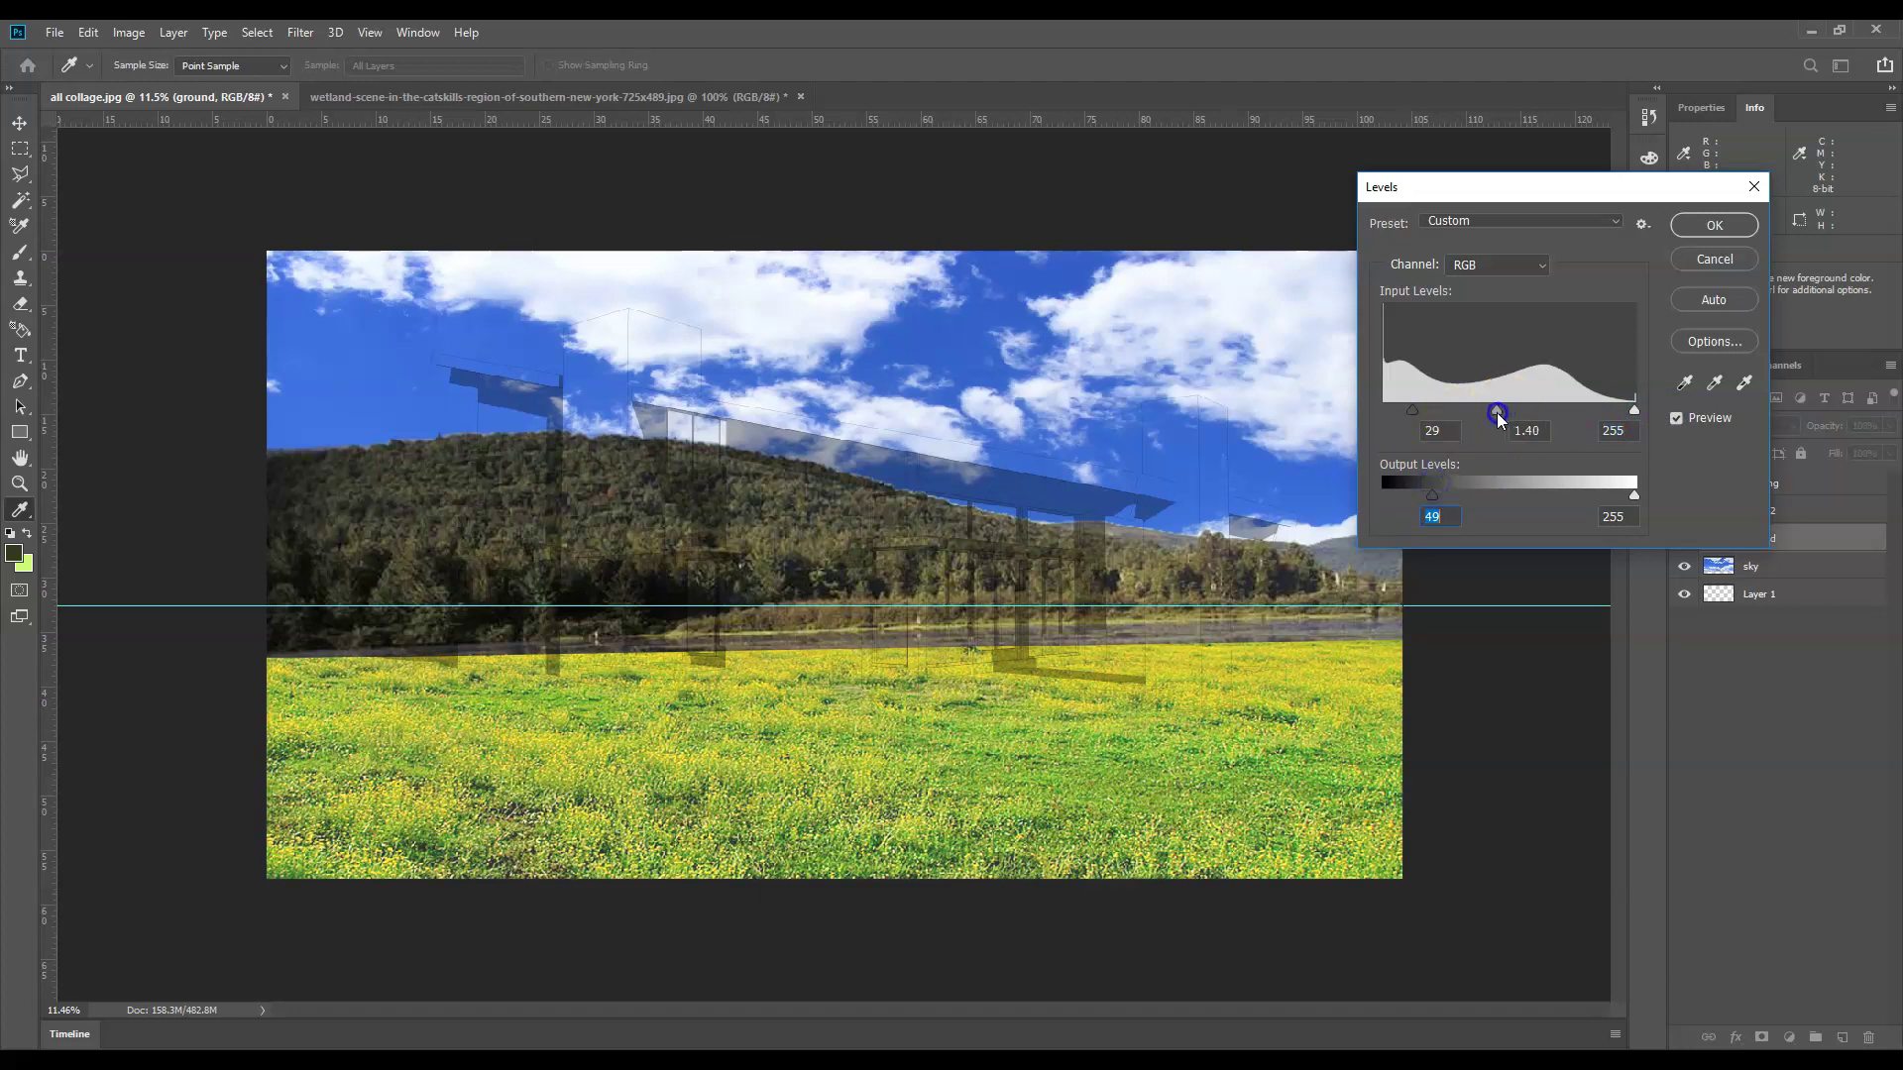
left_click_drag(1510, 419, 1530, 419)
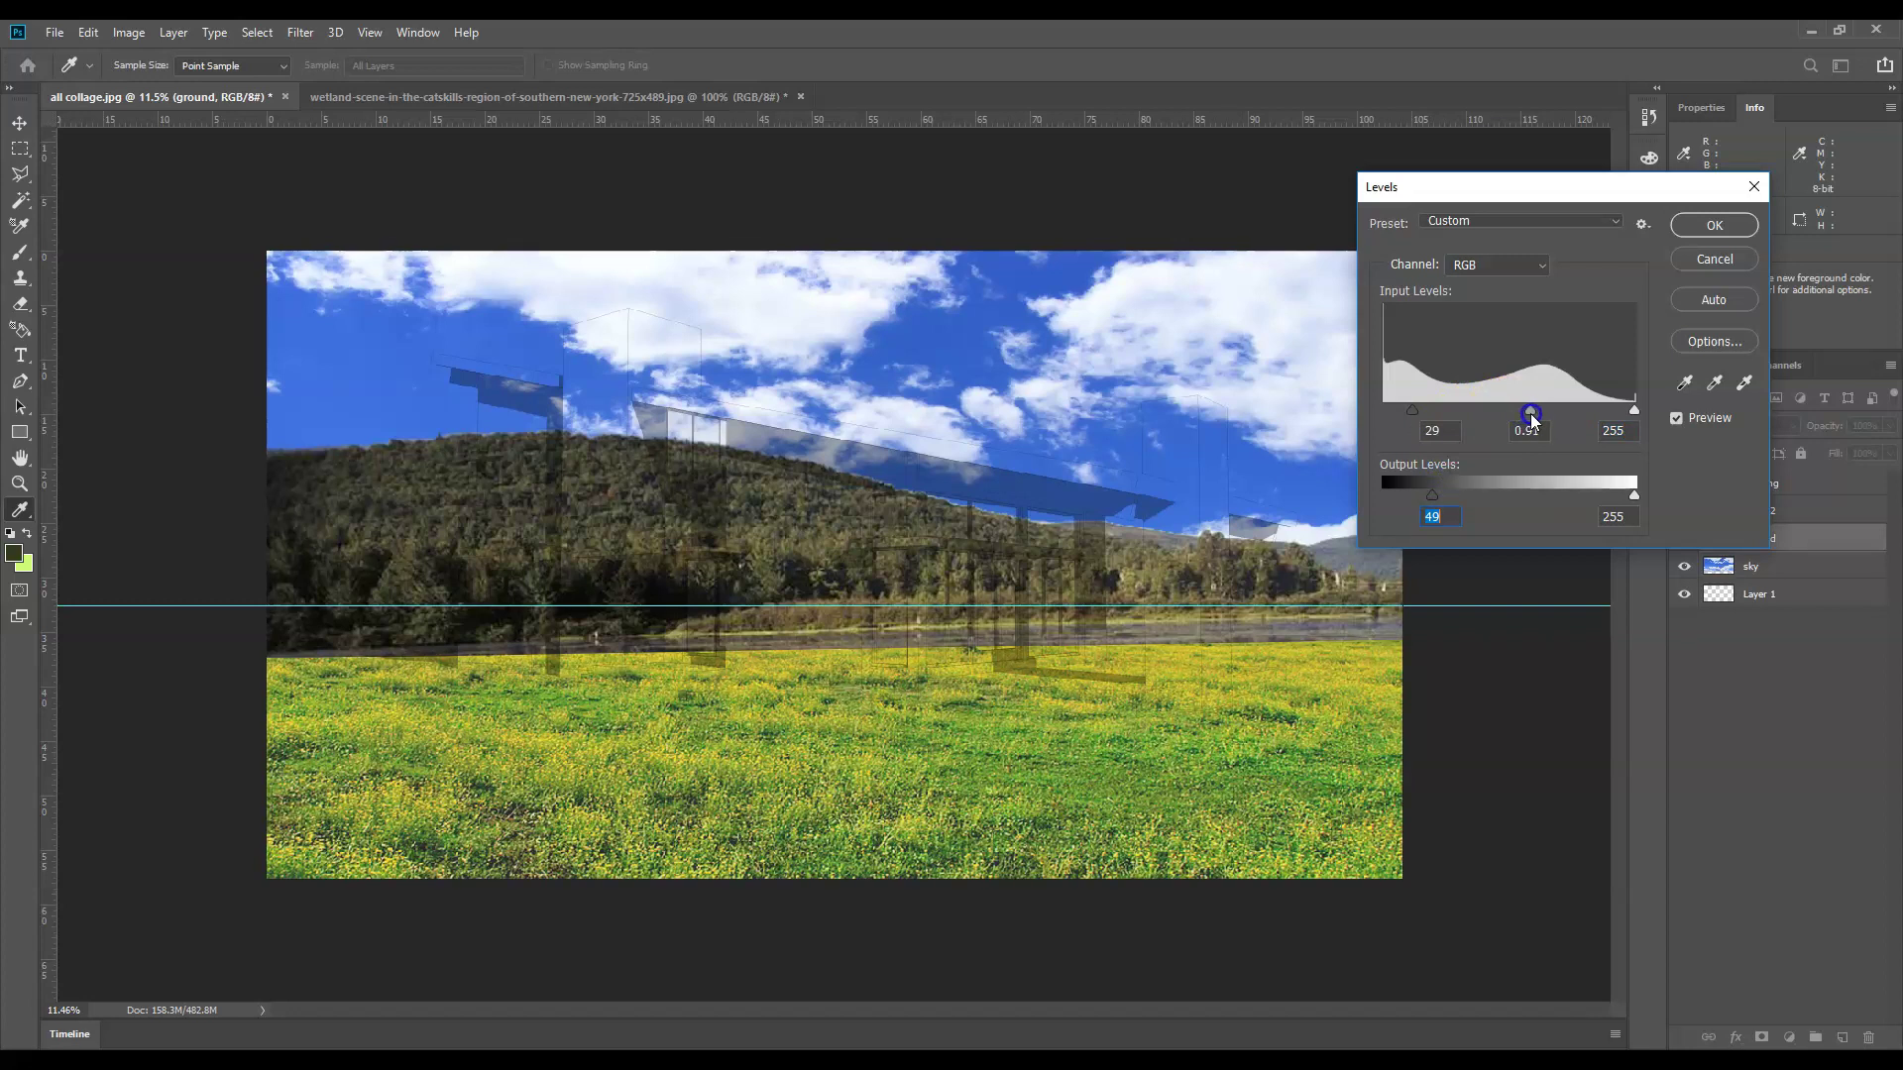
left_click(1691, 424)
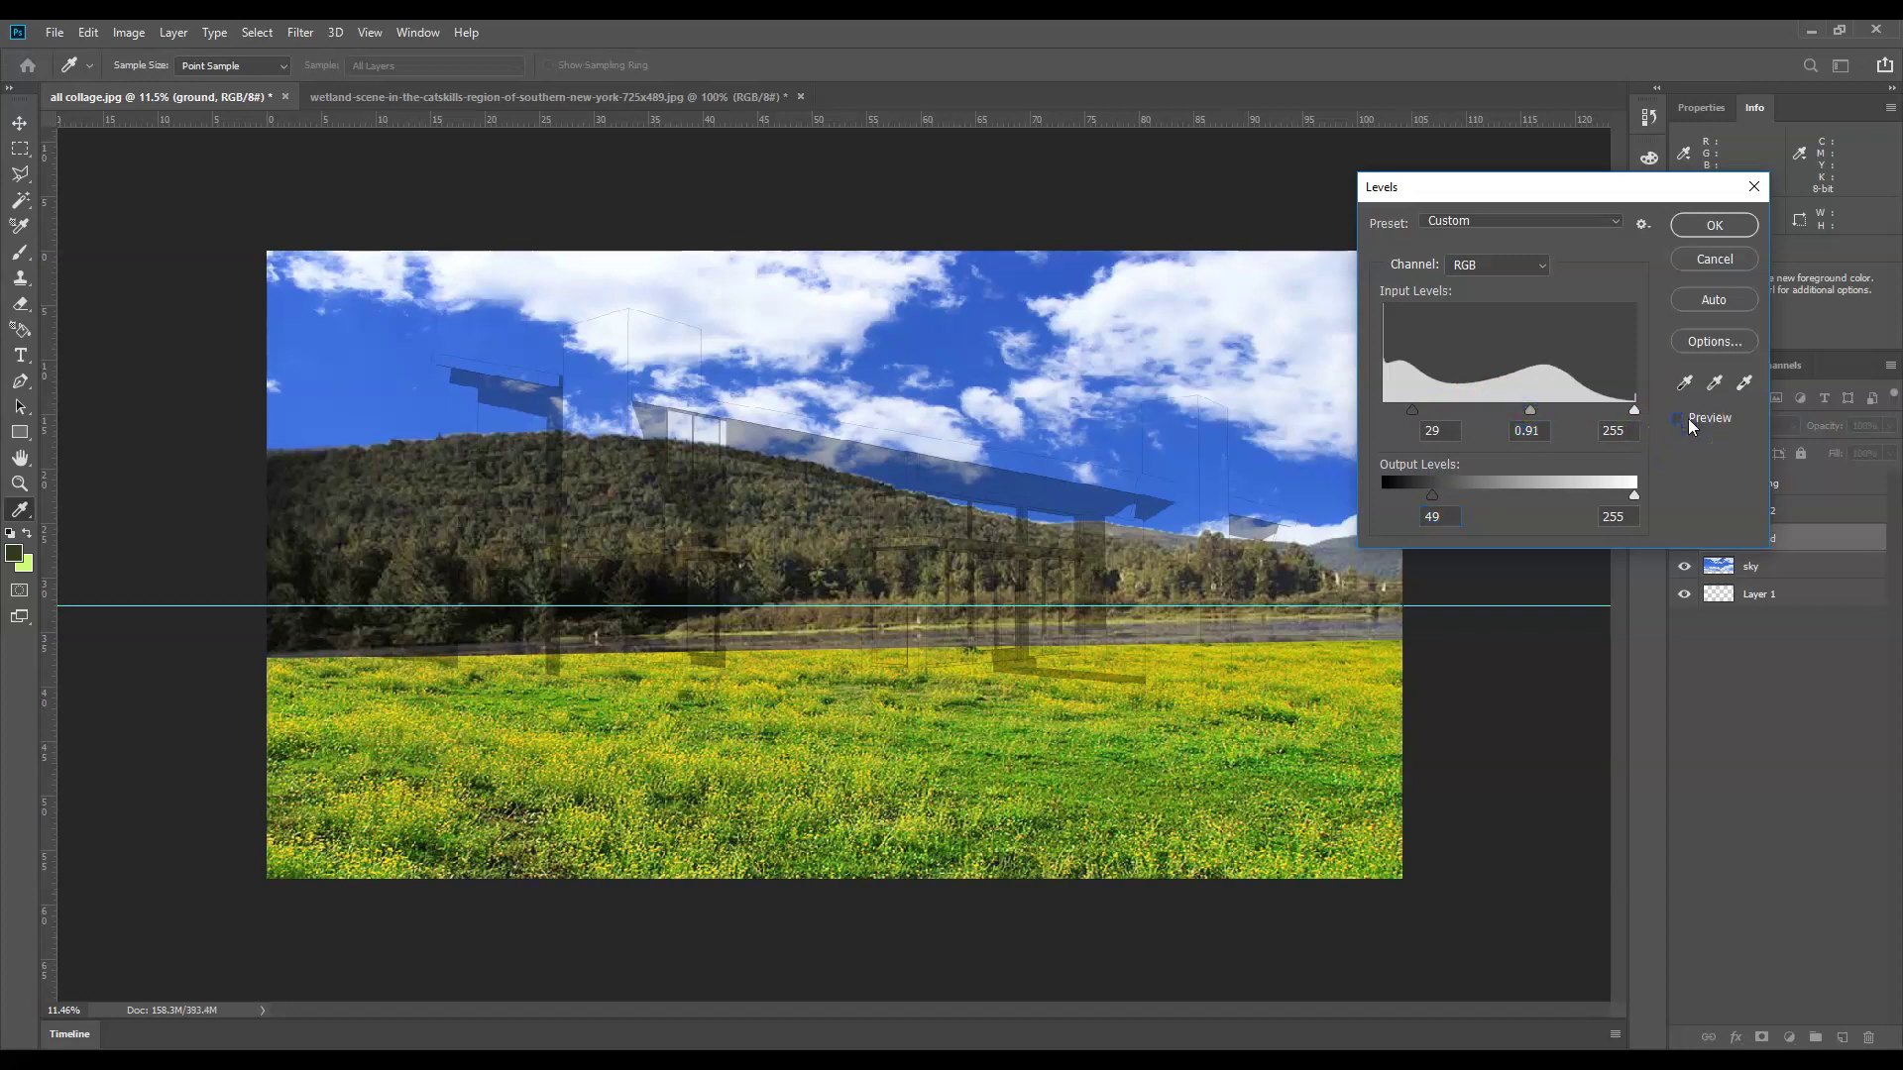
left_click(1691, 425)
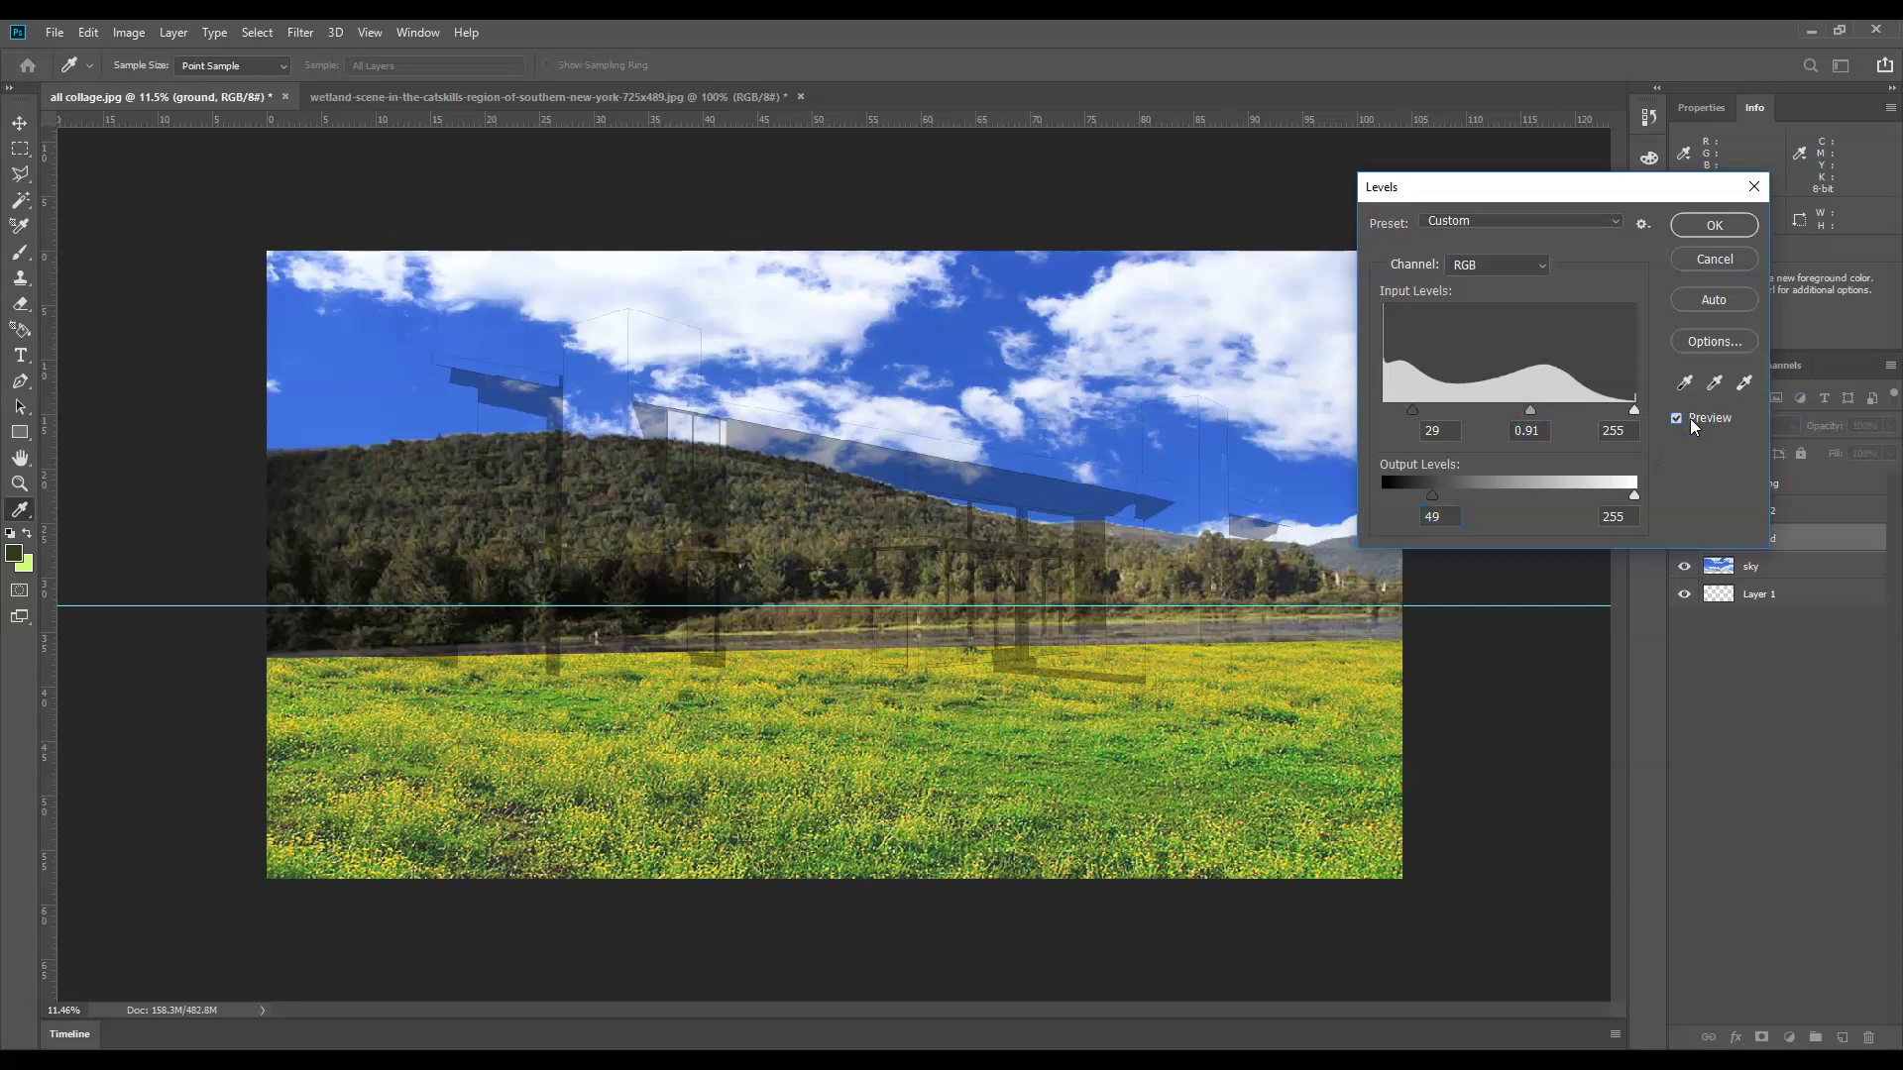
left_click(1608, 632)
left_click(1714, 225)
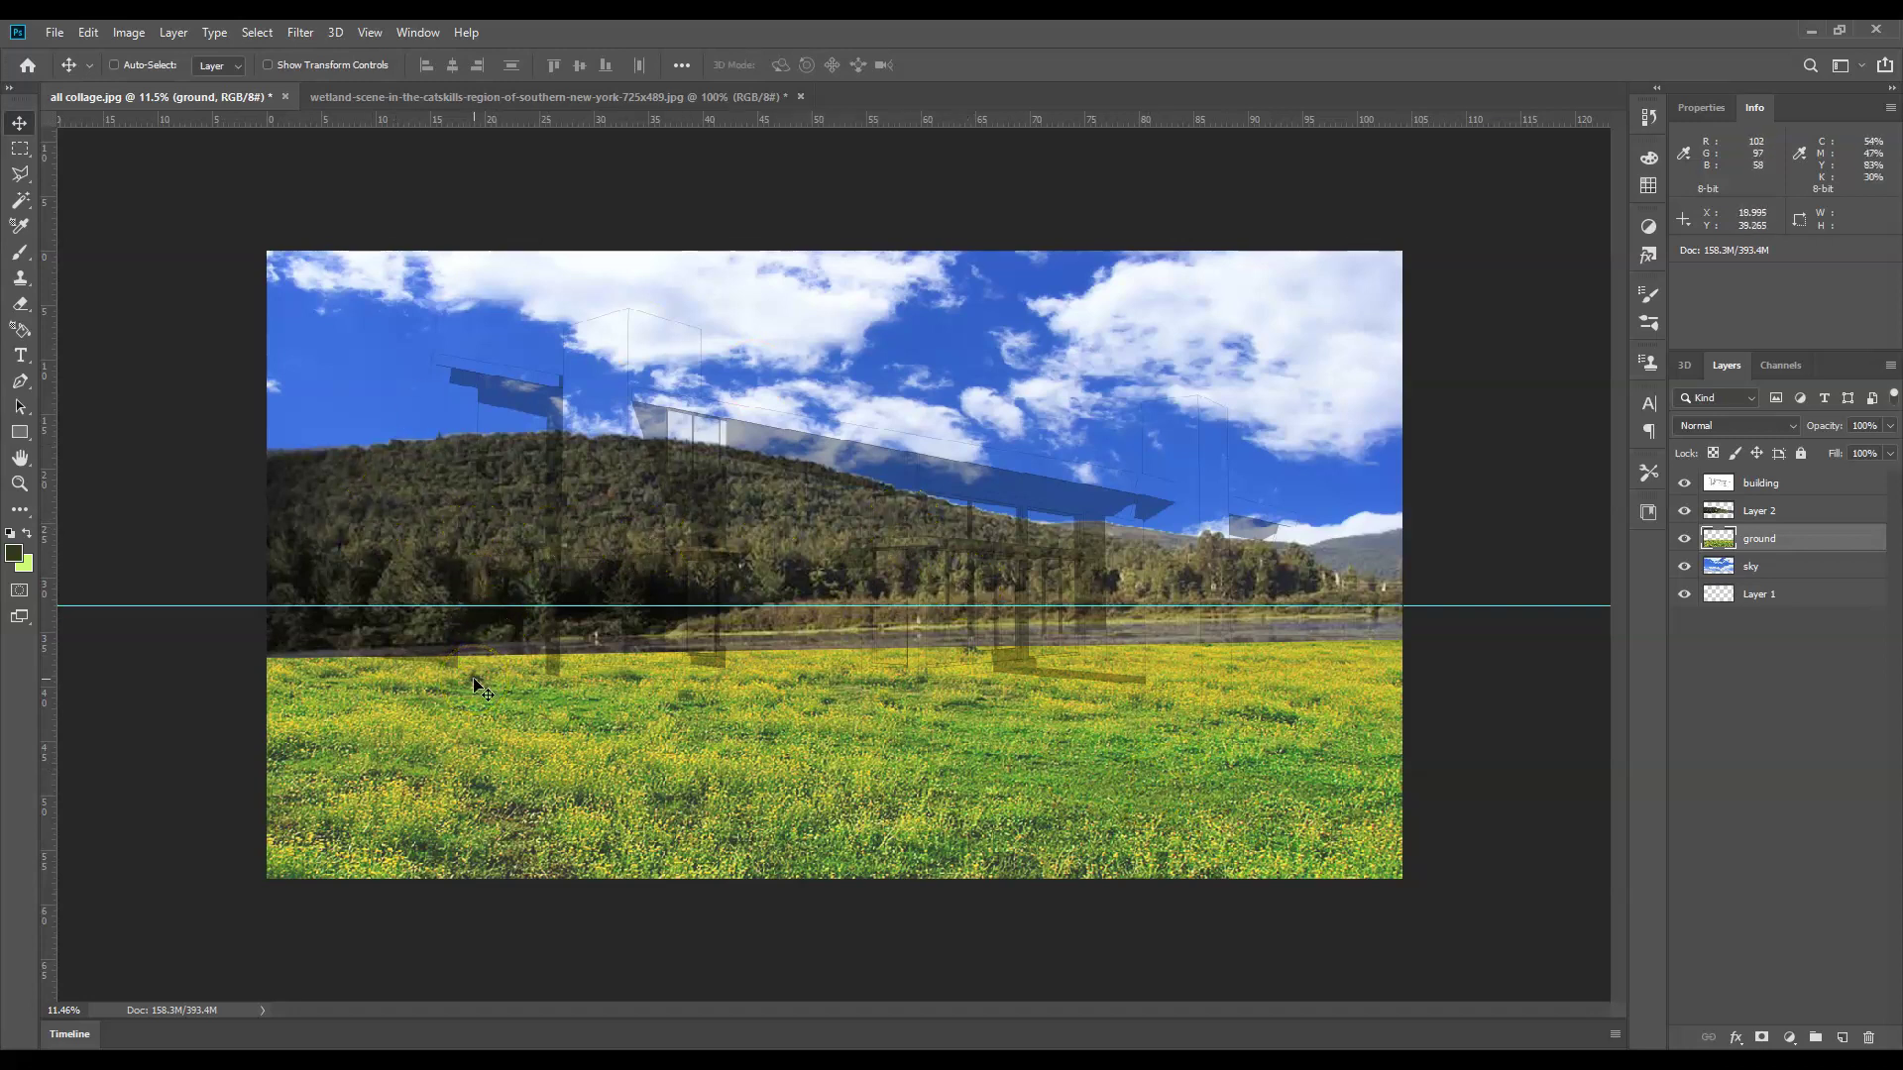
left_click(435, 476)
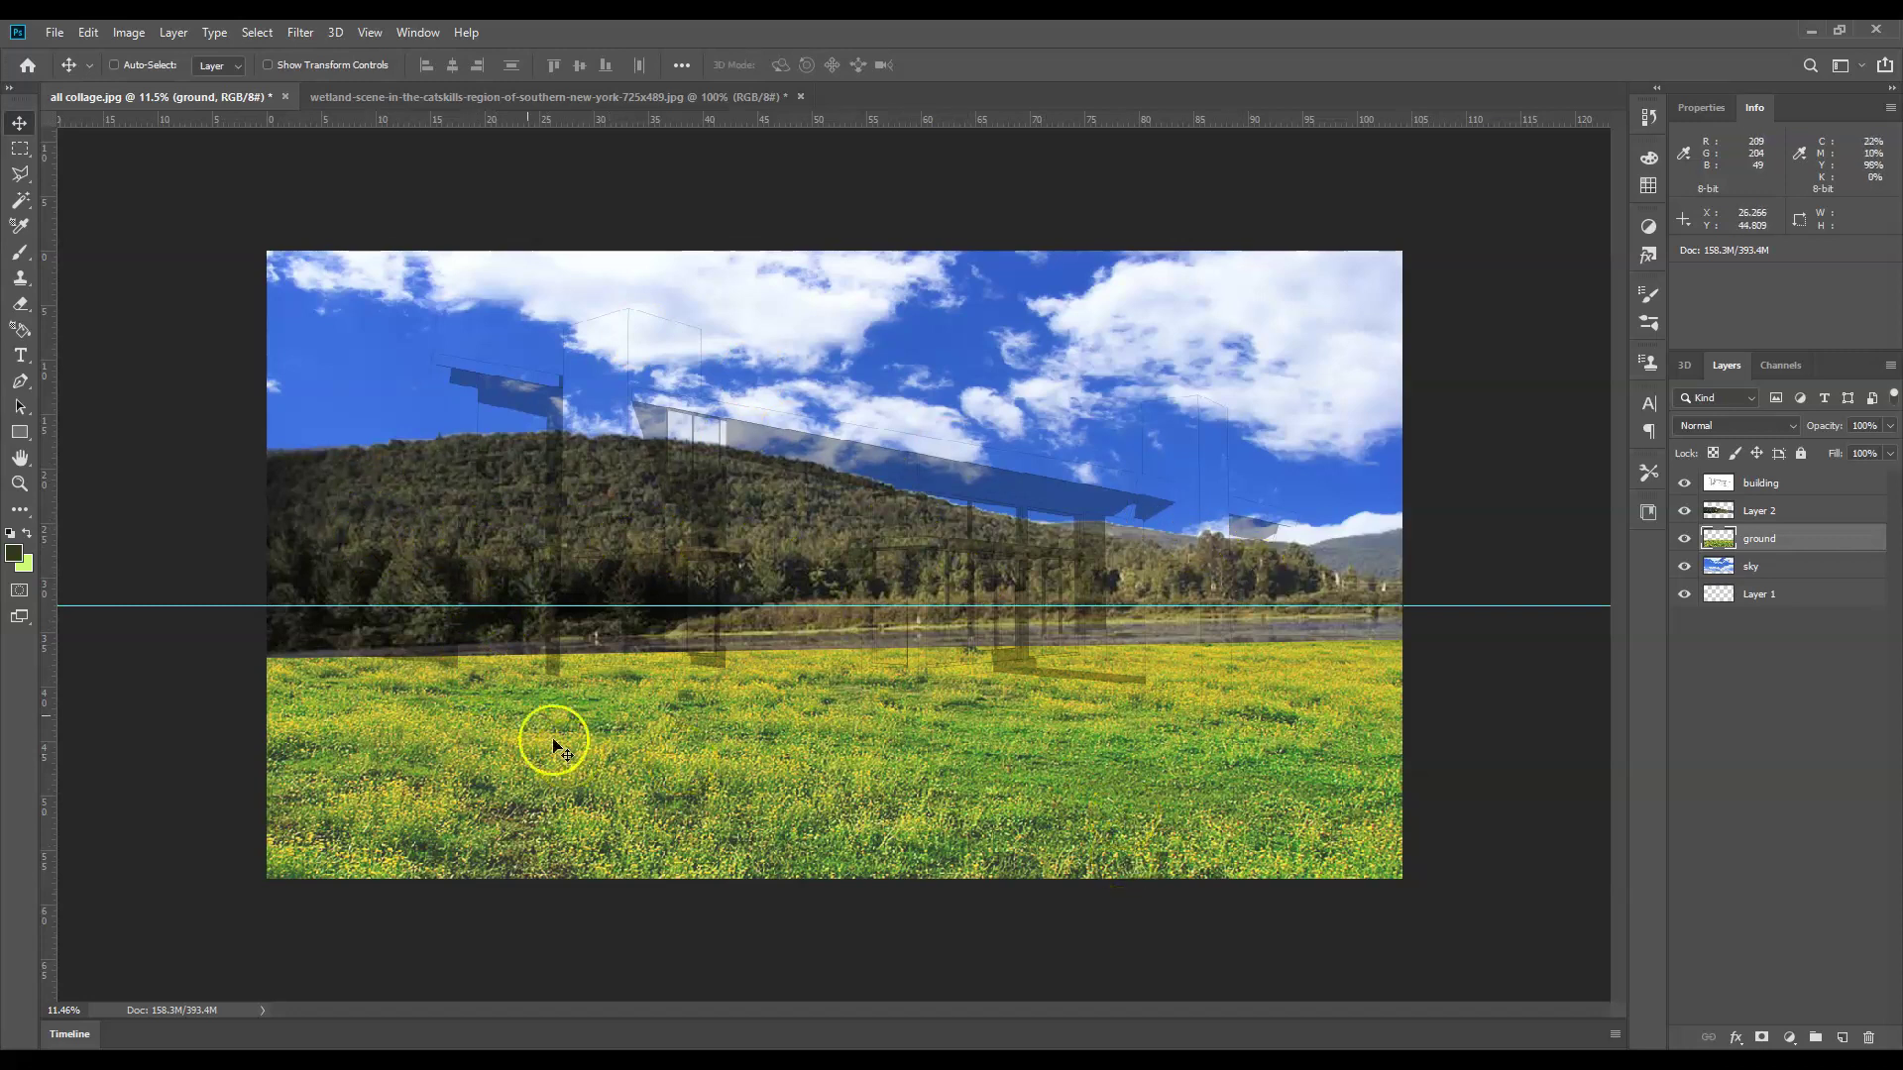